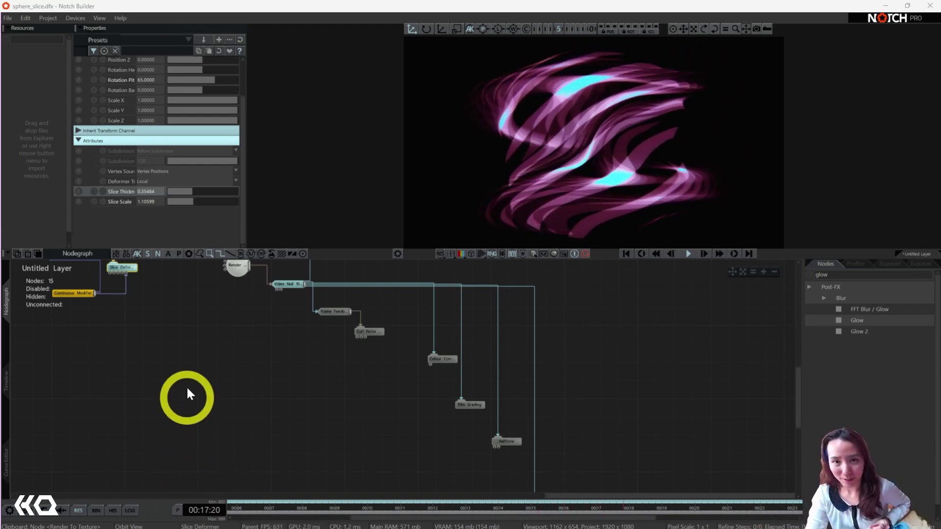
- Pan around the finished sliced-sphere node graph to review the post-effect chain
{"action": "middle_click_drag", "start_coordinate": [181, 324], "coordinate": [351, 424]}
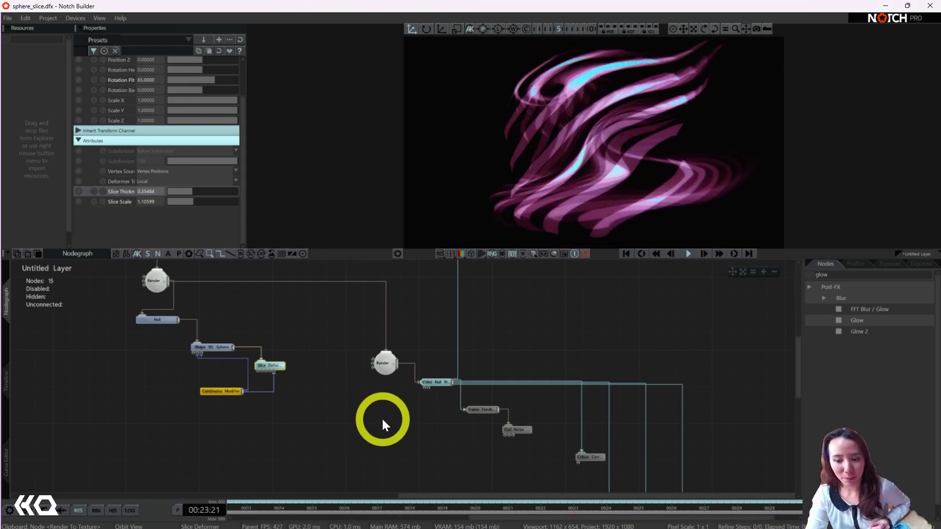
{"action": "key", "text": "Home"}
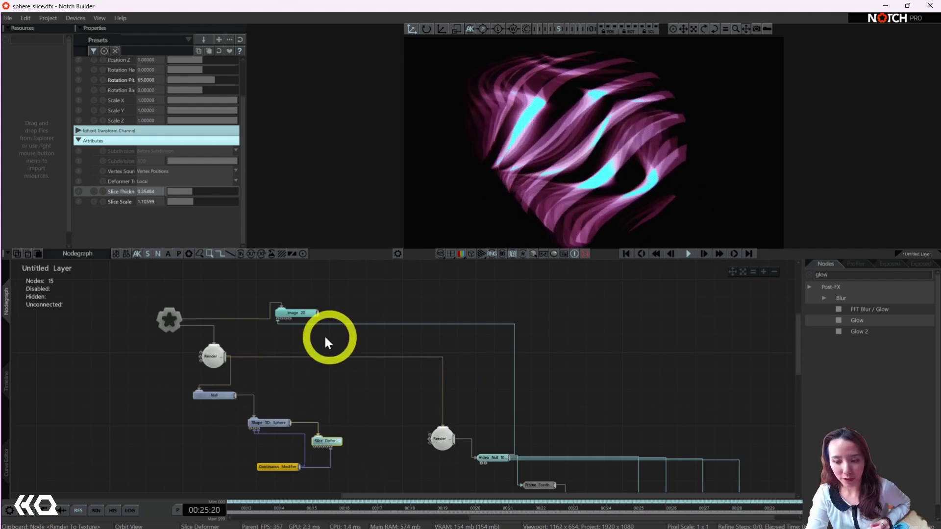
{"action": "middle_click_drag", "start_coordinate": [369, 404], "coordinate": [219, 273]}
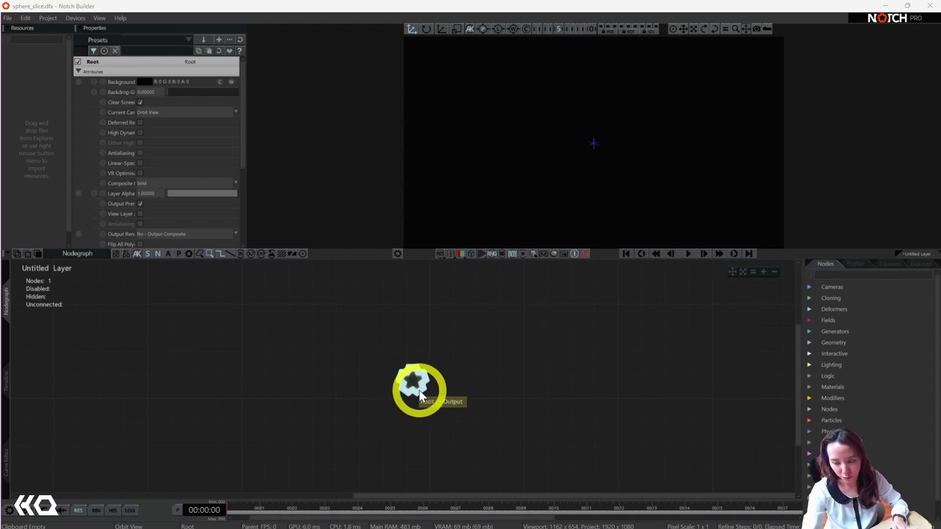
- Add a Render To Texture node and a Render Layer node from the node library
{"action": "left_click", "coordinate": [823, 275]}
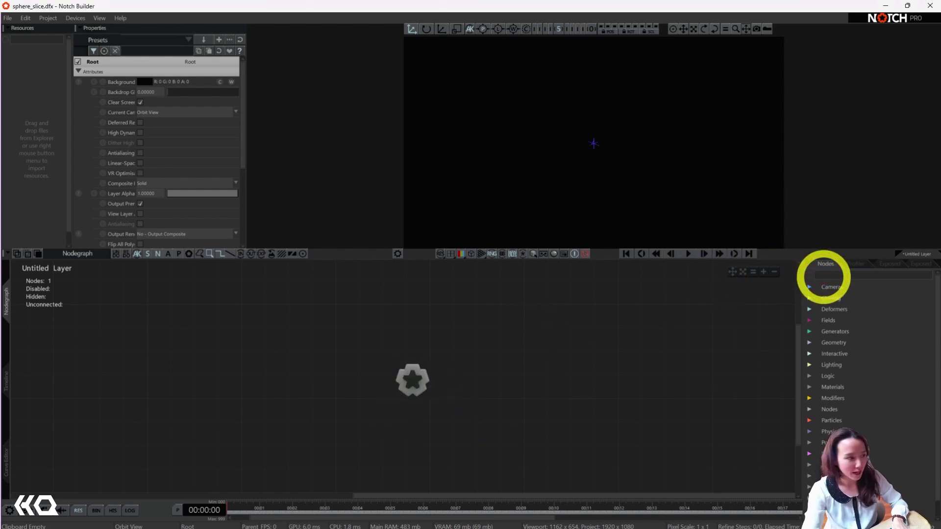
{"action": "type", "text": "render to"}
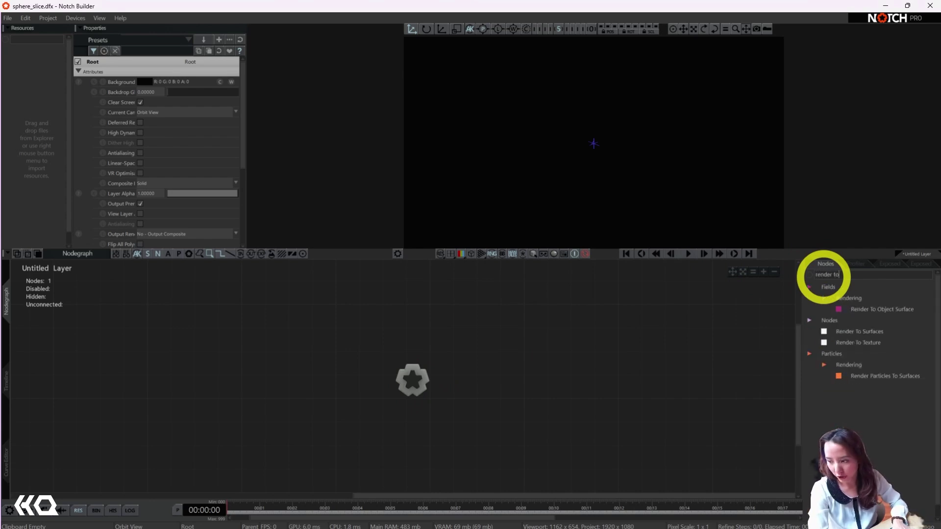
{"action": "left_click_drag", "start_coordinate": [853, 342], "coordinate": [457, 395]}
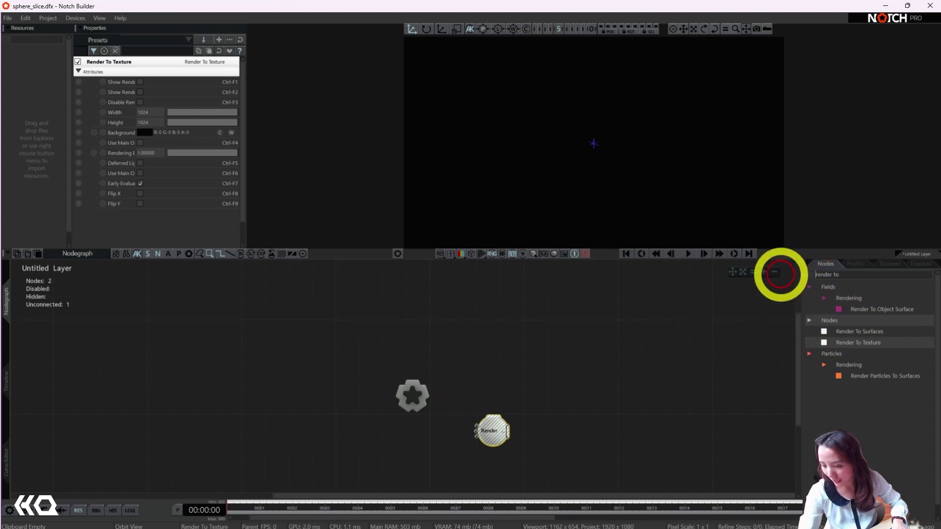
{"action": "triple_click", "coordinate": [835, 274]}
{"action": "type", "text": "render"}
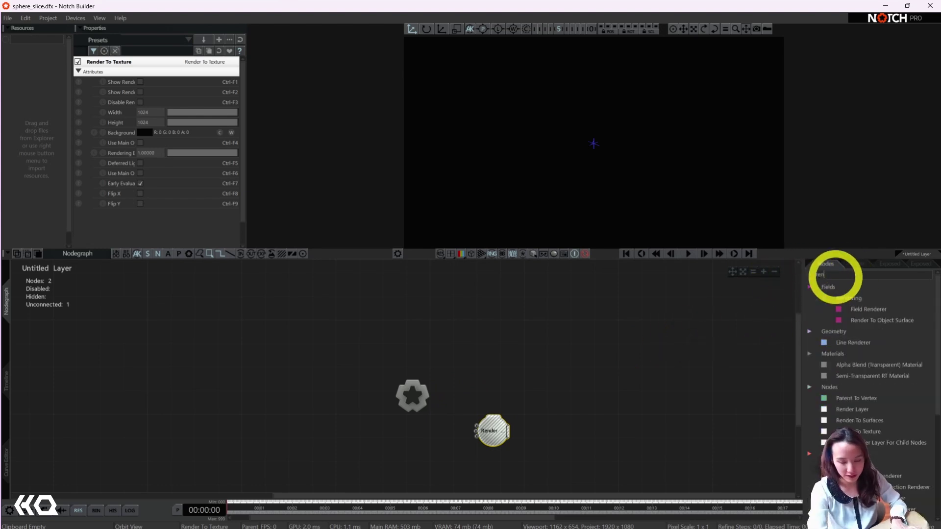
{"action": "left_click", "coordinate": [854, 369]}
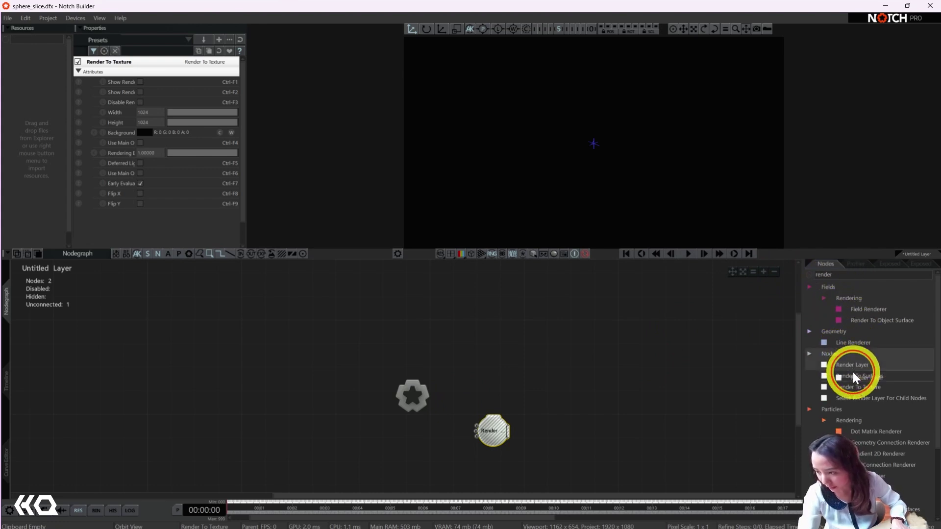
{"action": "left_click_drag", "start_coordinate": [853, 365], "coordinate": [501, 396]}
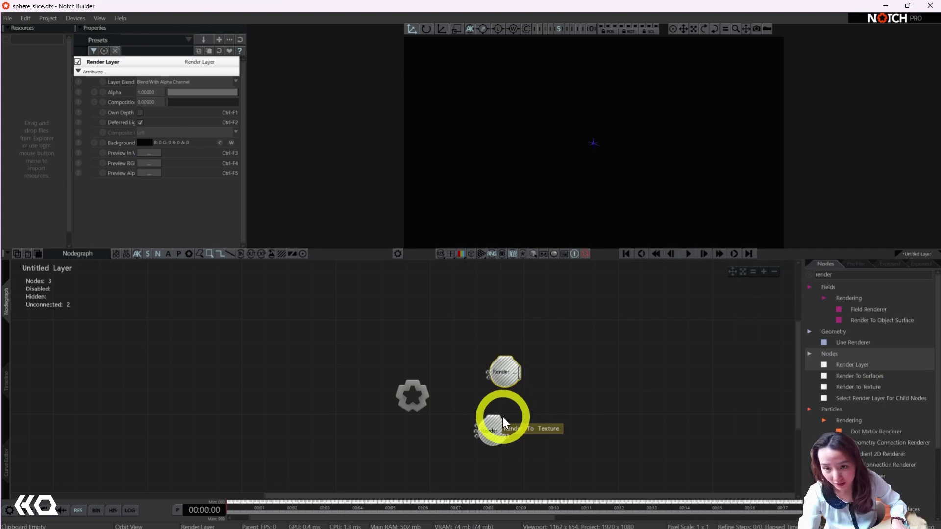
- Delete the Render Layer, then duplicate the Render To Texture node and wire the pair together
{"action": "left_click", "coordinate": [505, 380]}
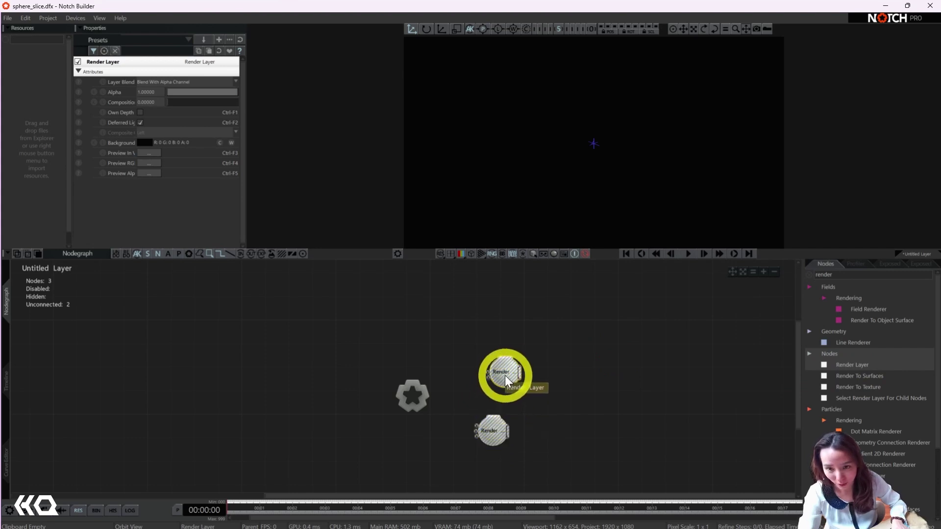
{"action": "left_click", "coordinate": [490, 429]}
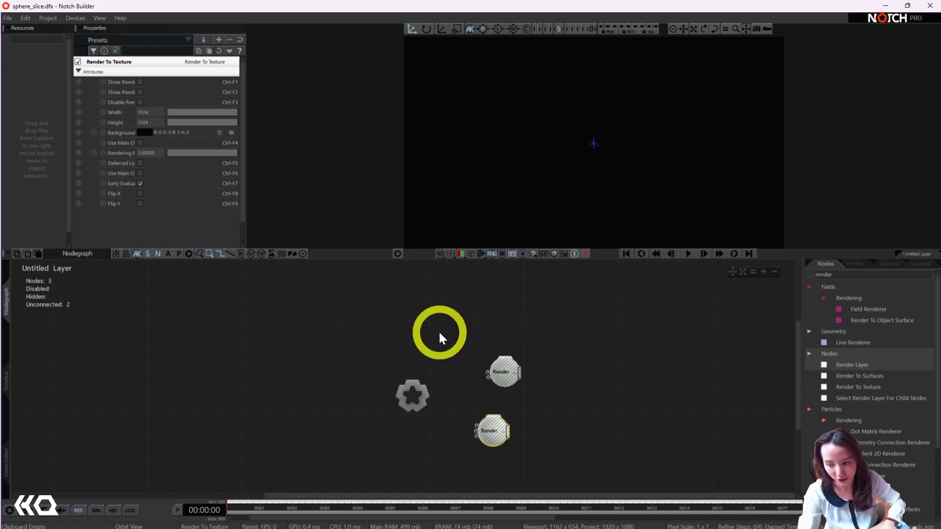
{"action": "left_click", "coordinate": [508, 362]}
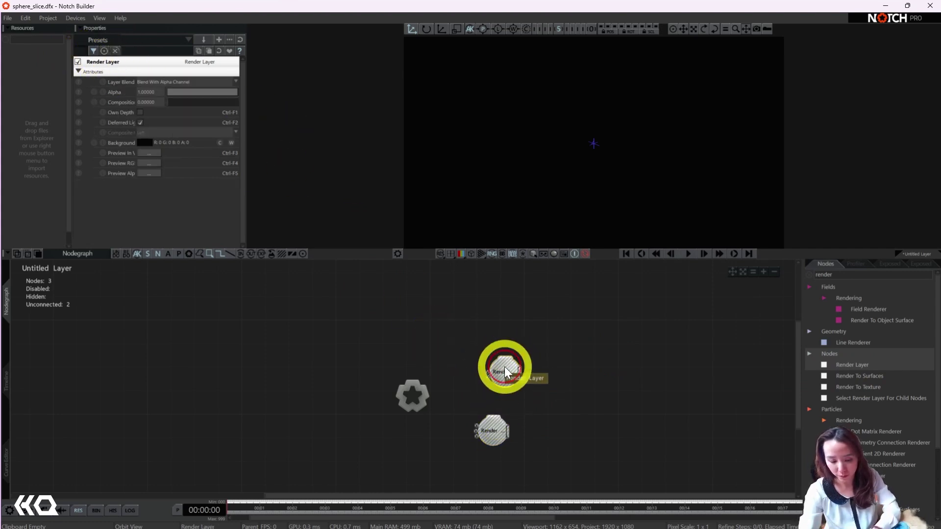
{"action": "key", "text": "Delete"}
{"action": "left_click_drag", "start_coordinate": [490, 440], "coordinate": [470, 399]}
{"action": "key", "text": "ctrl+c"}
{"action": "key", "text": "ctrl+v"}
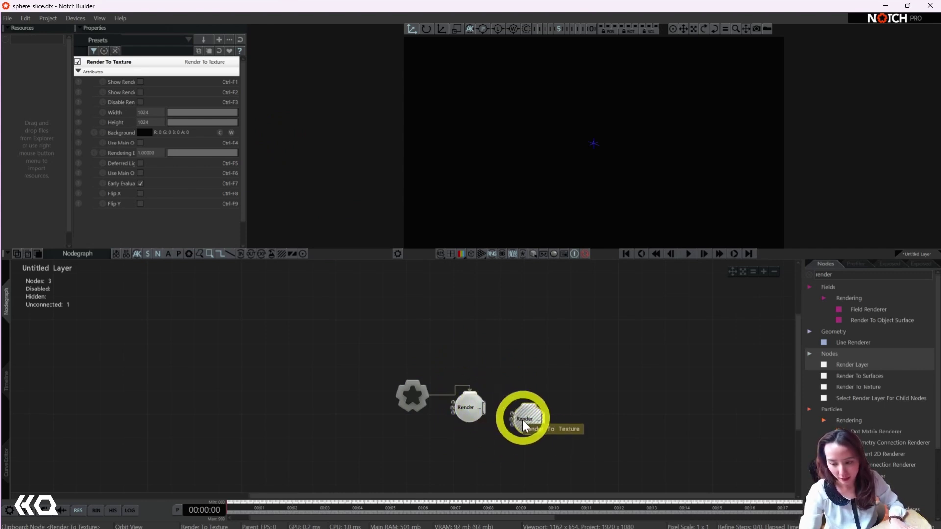
{"action": "left_click_drag", "start_coordinate": [482, 409], "coordinate": [550, 433]}
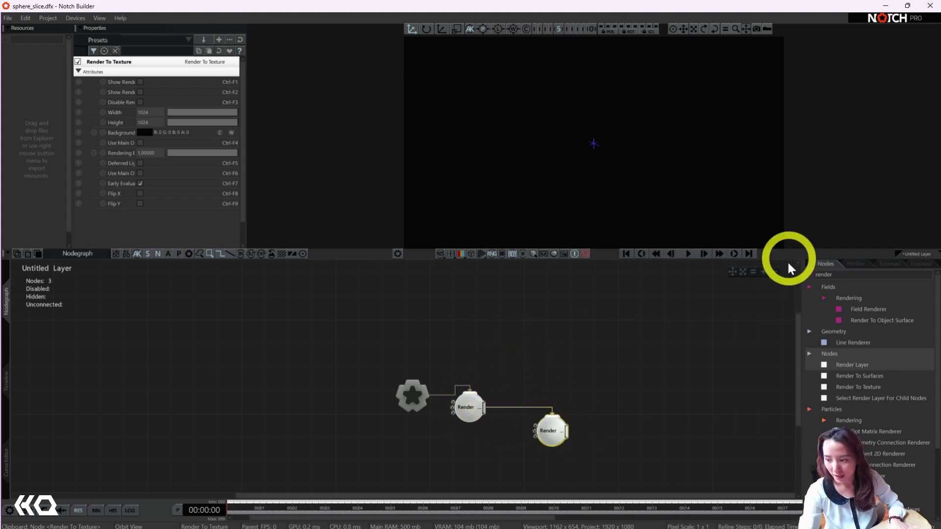
- Add an Image 2D node and connect it to the root output
{"action": "double_click", "coordinate": [839, 274]}
{"action": "key", "text": "BackSpace"}
{"action": "type", "text": "image "}
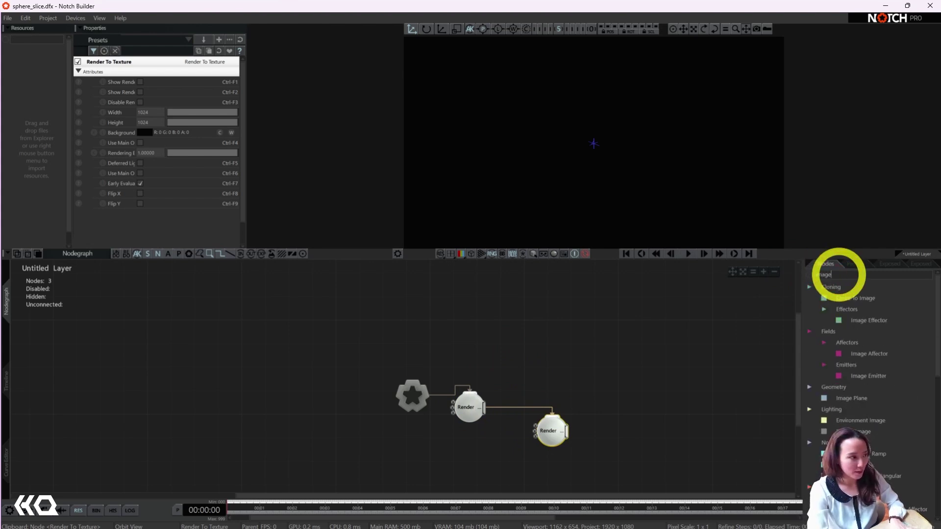
{"action": "type", "text": "2d"}
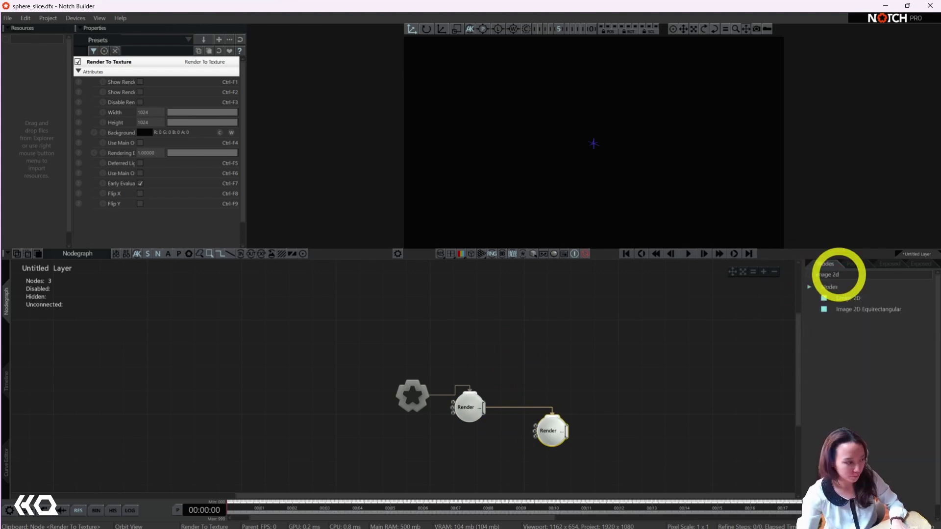
{"action": "left_click", "coordinate": [849, 296]}
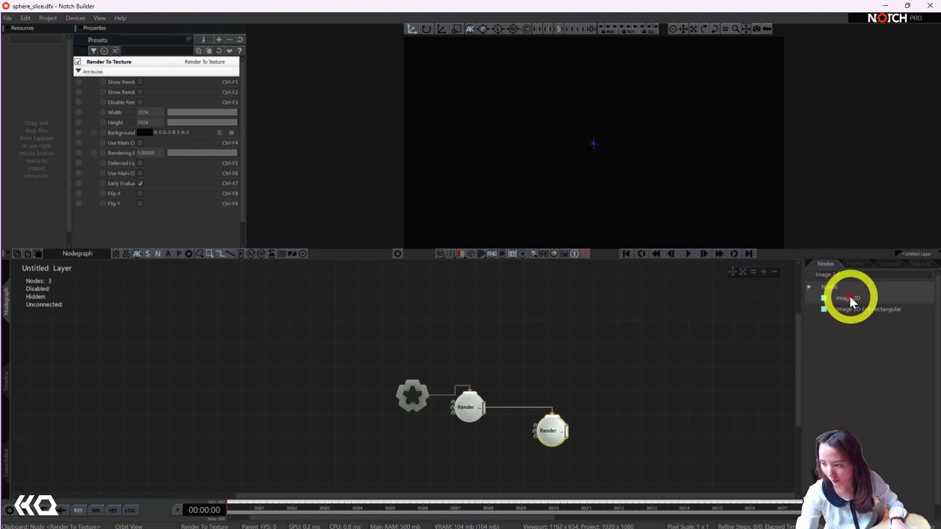
{"action": "left_click_drag", "start_coordinate": [850, 296], "coordinate": [564, 362]}
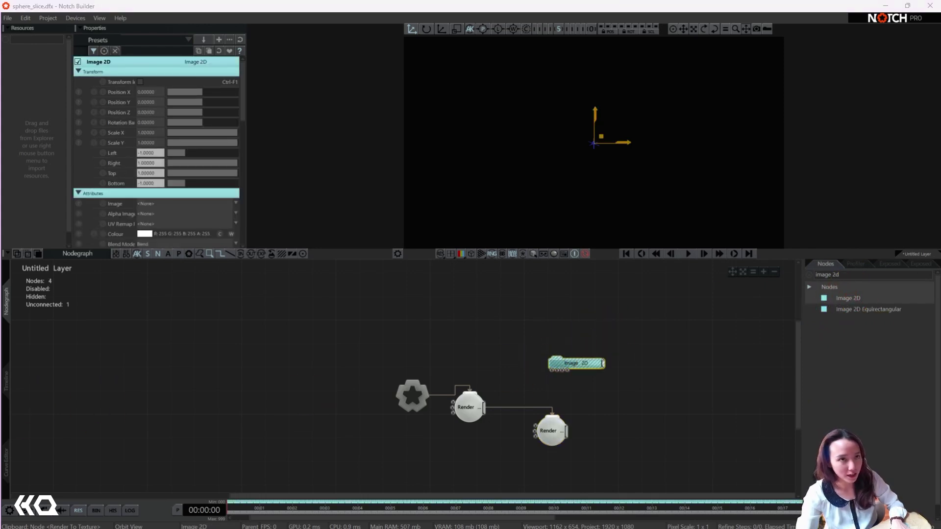
{"action": "left_click", "coordinate": [525, 392]}
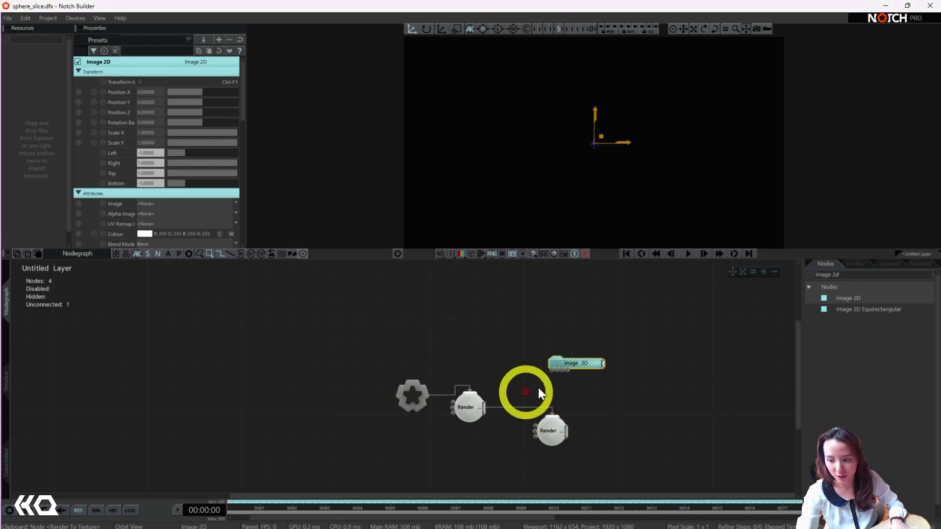
{"action": "left_click", "coordinate": [577, 360]}
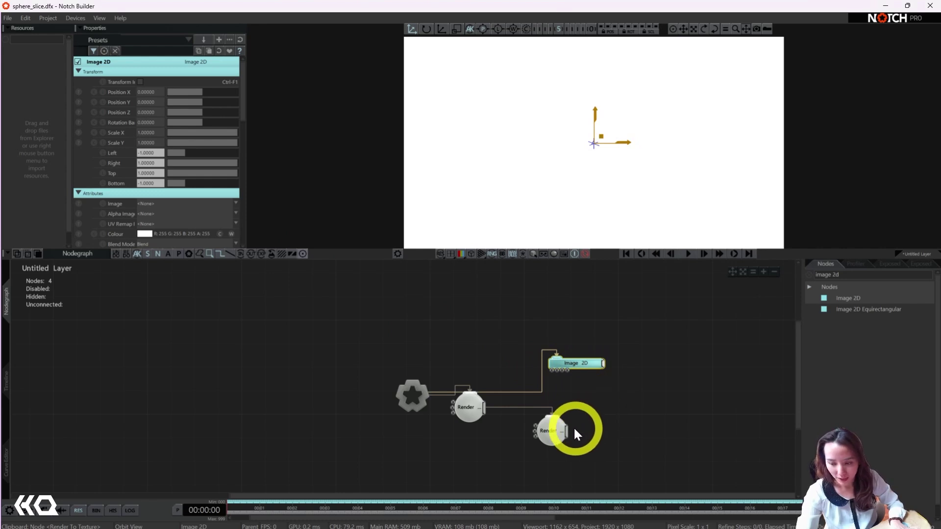
- Add a 1024 x 1024 Video Null fed by the render texture, feeding Image 2D's video input
{"action": "double_click", "coordinate": [828, 275]}
{"action": "type", "text": "video nu"}
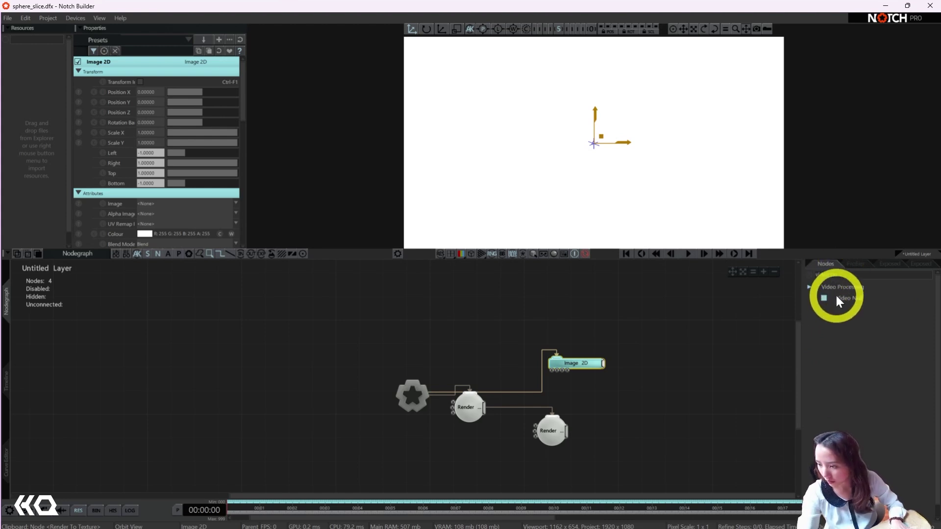
{"action": "left_click_drag", "start_coordinate": [835, 300], "coordinate": [627, 428]}
{"action": "middle_click_drag", "start_coordinate": [628, 428], "coordinate": [496, 341]}
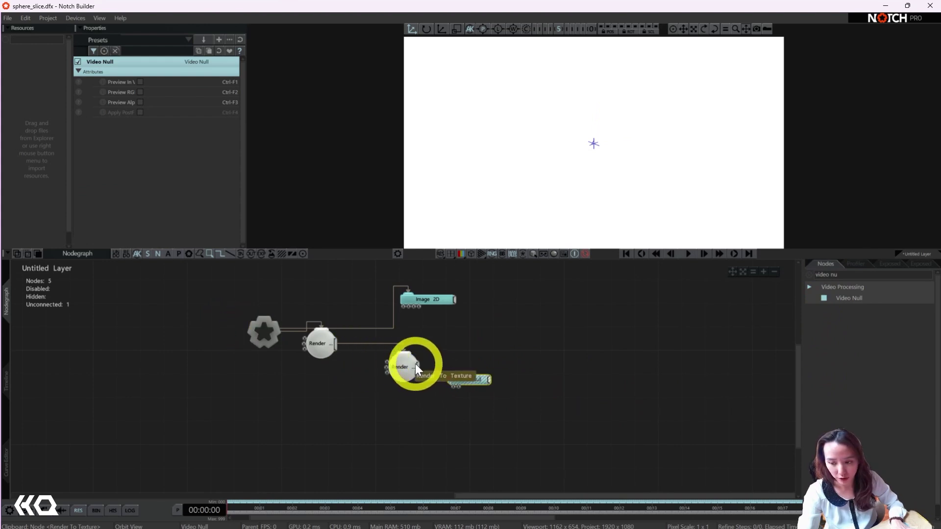
{"action": "left_click_drag", "start_coordinate": [416, 363], "coordinate": [460, 393]}
{"action": "left_click_drag", "start_coordinate": [407, 372], "coordinate": [434, 375]}
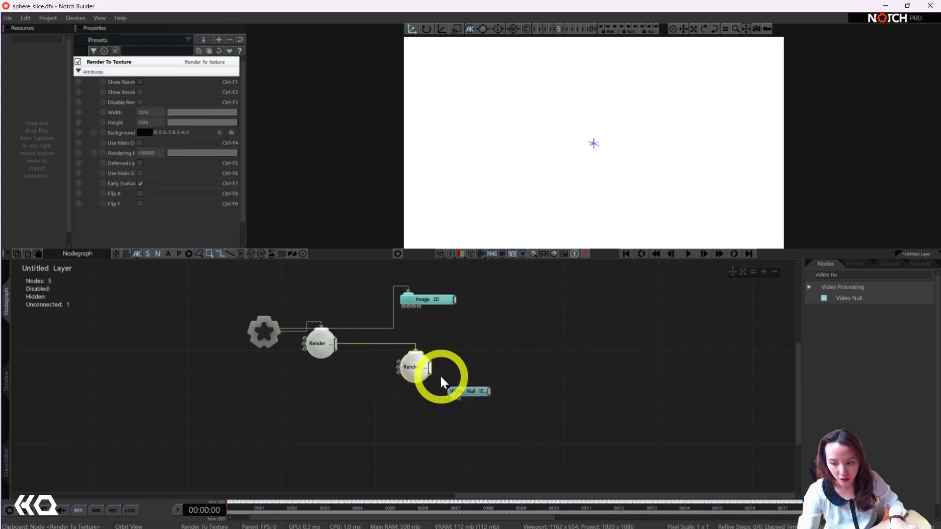
{"action": "left_click", "coordinate": [463, 391]}
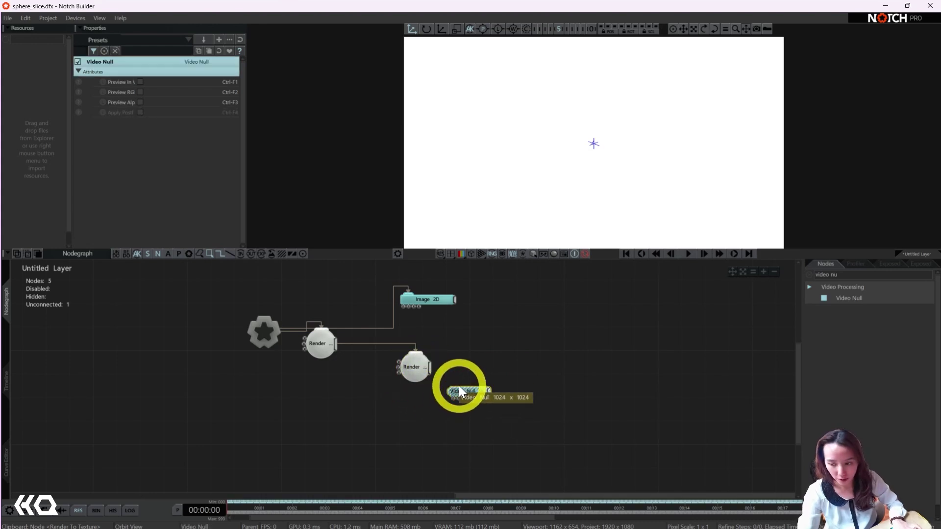
{"action": "left_click", "coordinate": [458, 387]}
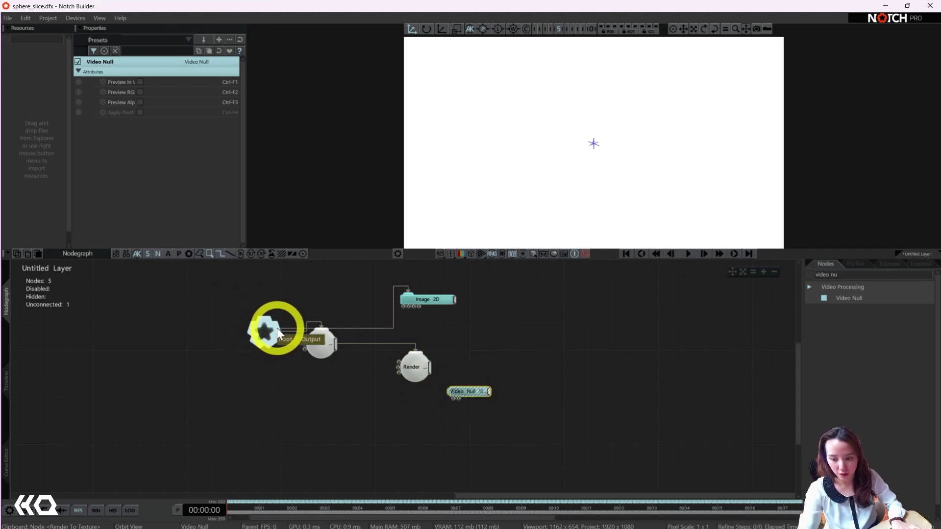
{"action": "left_click_drag", "start_coordinate": [278, 331], "coordinate": [430, 370]}
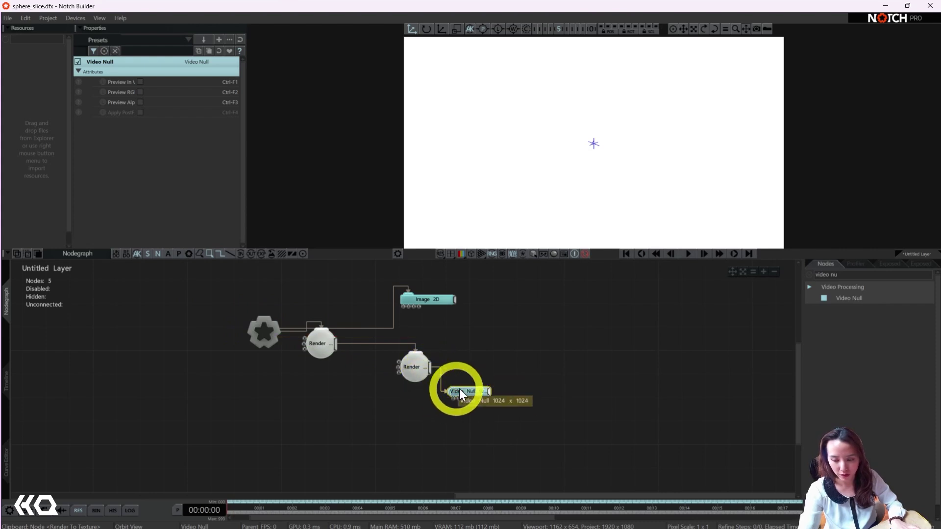
{"action": "left_click", "coordinate": [490, 394]}
{"action": "left_click_drag", "start_coordinate": [489, 390], "coordinate": [403, 306]}
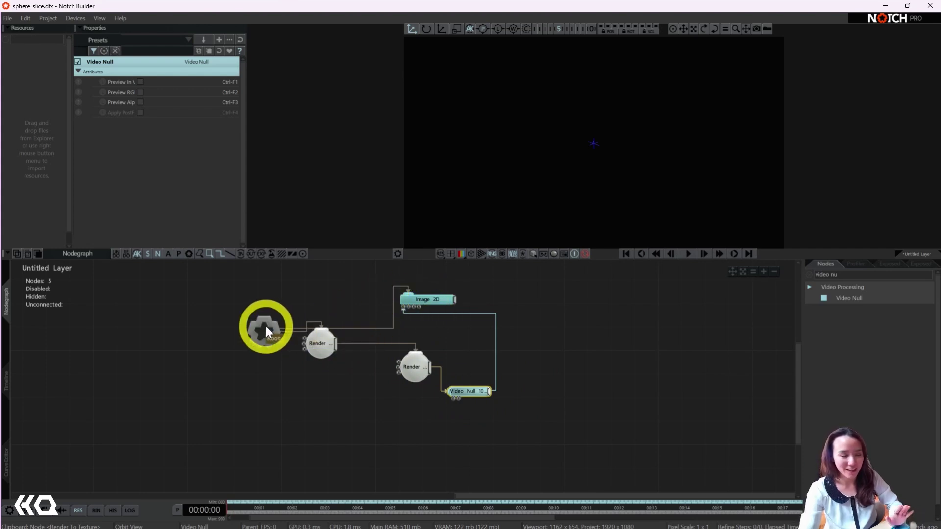
- Move the Root node up and the Render nodes down to spread out the graph
{"action": "left_click_drag", "start_coordinate": [265, 328], "coordinate": [266, 310]}
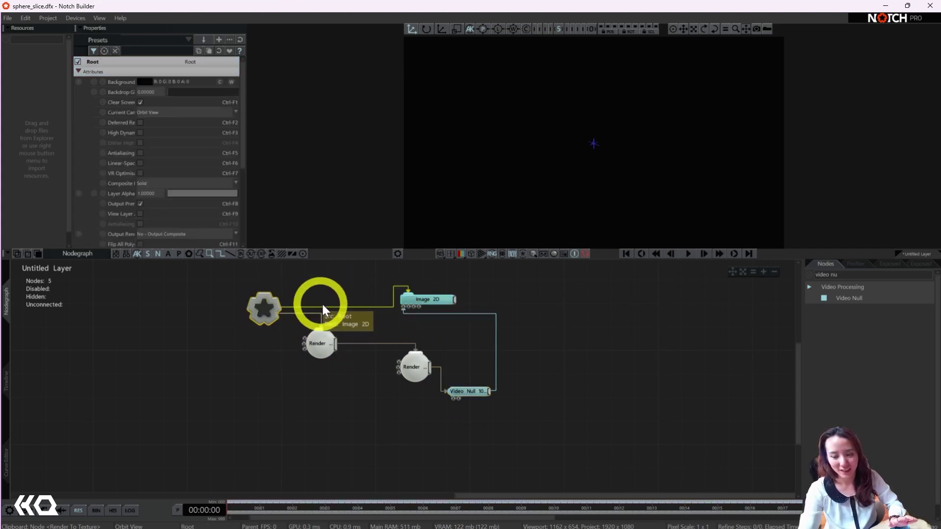
{"action": "left_click_drag", "start_coordinate": [320, 342], "coordinate": [317, 352]}
{"action": "left_click_drag", "start_coordinate": [406, 369], "coordinate": [453, 415]}
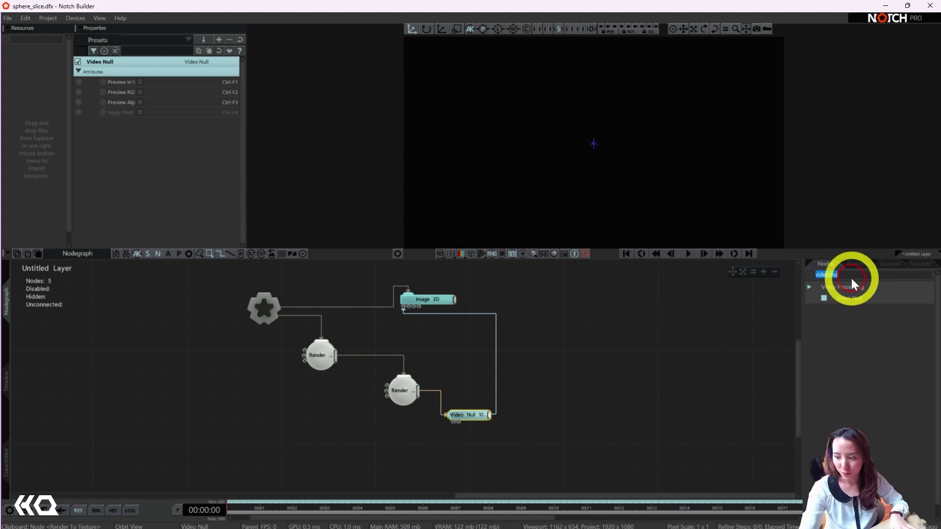
- Add a Null node and attach it under the upper Render node
{"action": "type", "text": "null"}
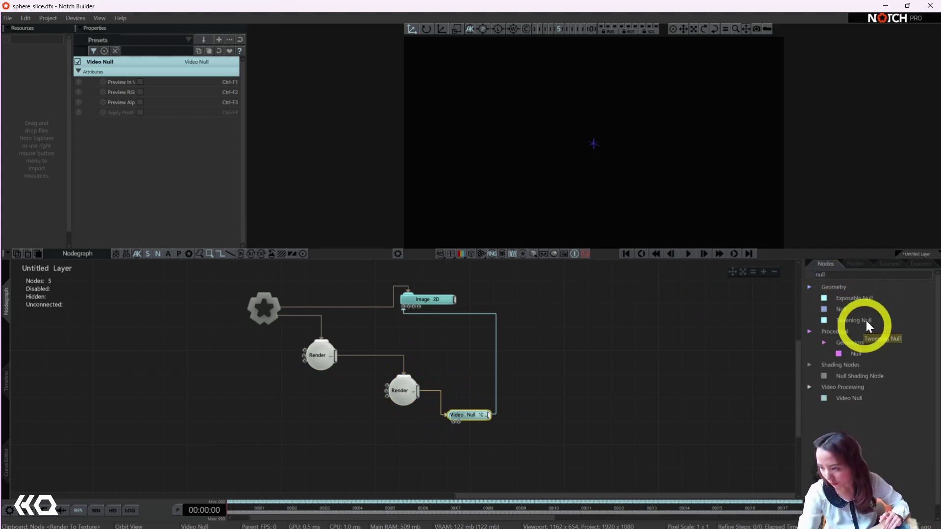
{"action": "left_click_drag", "start_coordinate": [837, 313], "coordinate": [669, 346]}
{"action": "left_click_drag", "start_coordinate": [442, 392], "coordinate": [352, 395]}
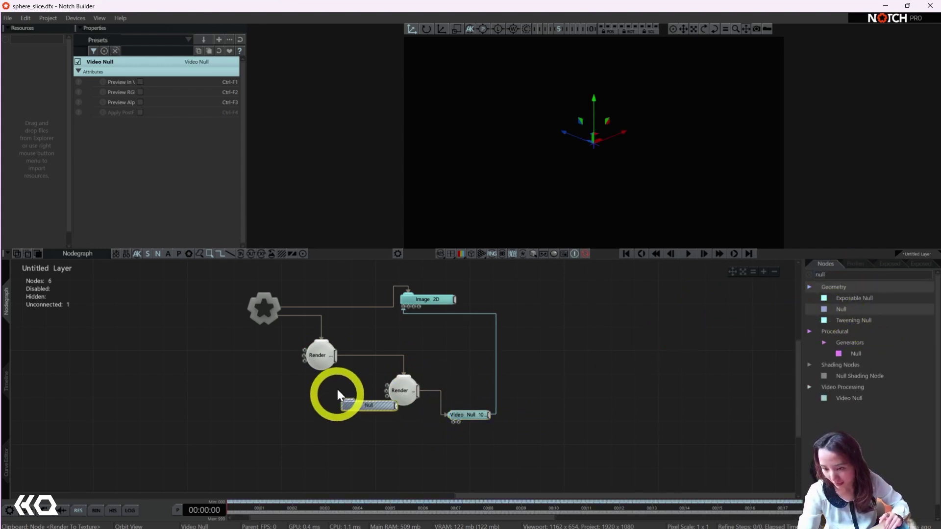
{"action": "left_click_drag", "start_coordinate": [336, 359], "coordinate": [308, 405]}
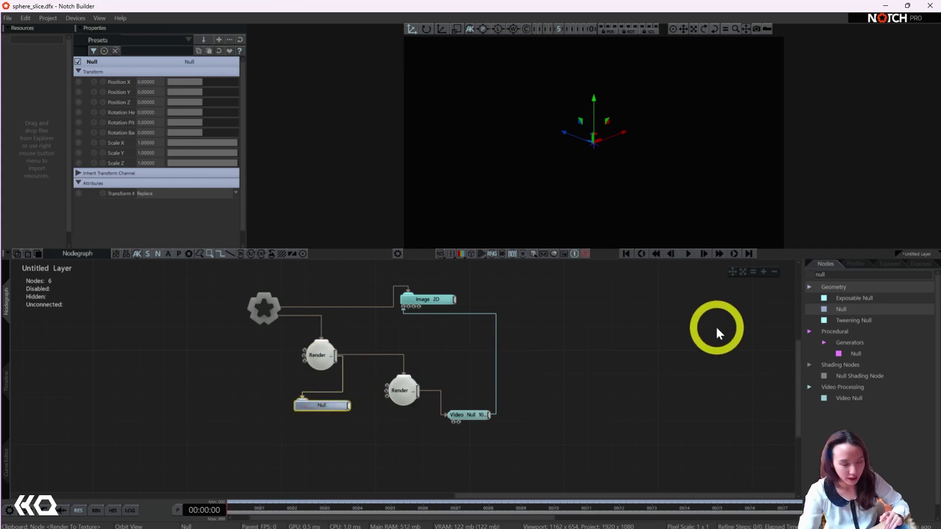
- Place a Shape 3D sphere under the Null and set its radius to 7
{"action": "left_click", "coordinate": [858, 273]}
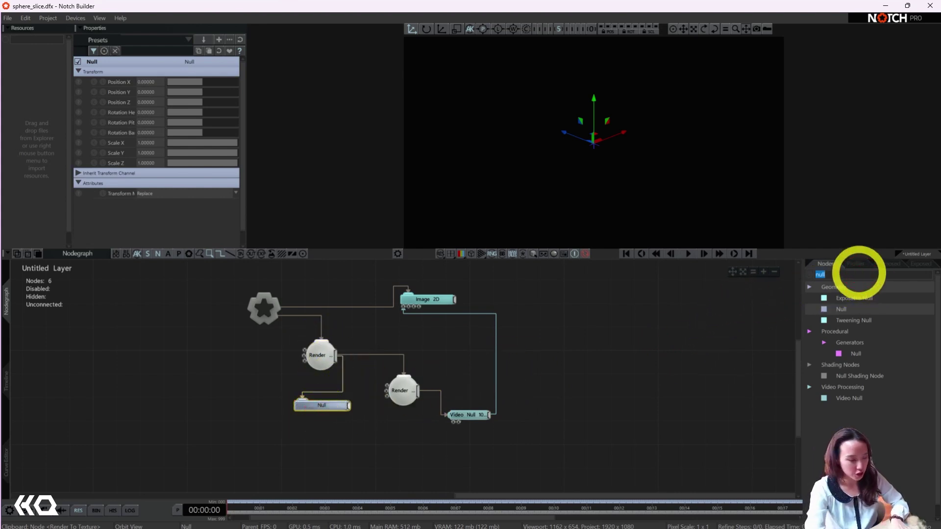
{"action": "type", "text": "shape"}
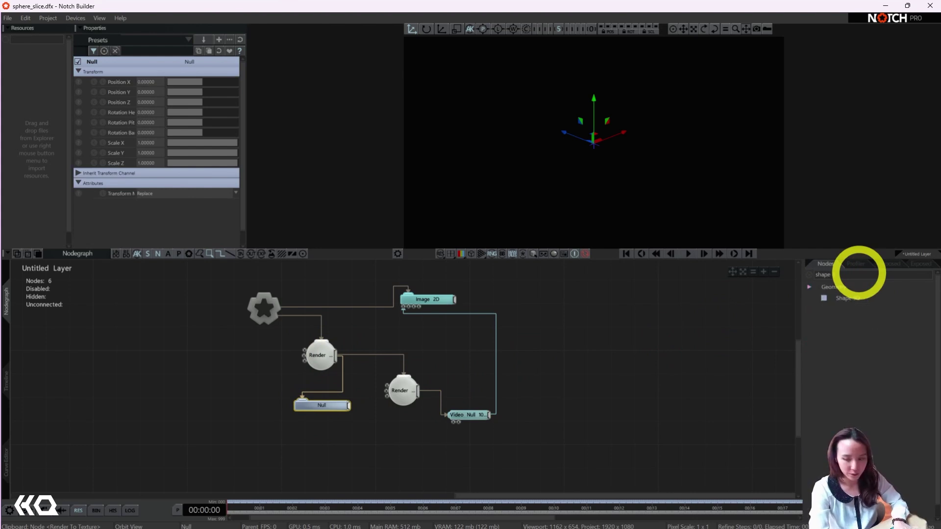
{"action": "type", "text": " 3d"}
{"action": "left_click_drag", "start_coordinate": [838, 298], "coordinate": [453, 459]}
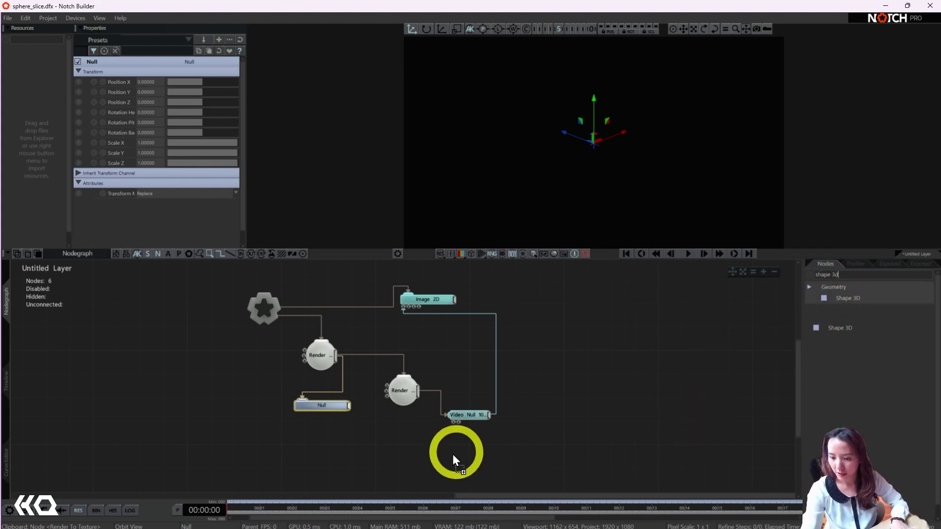
{"action": "left_click_drag", "start_coordinate": [378, 443], "coordinate": [374, 440]}
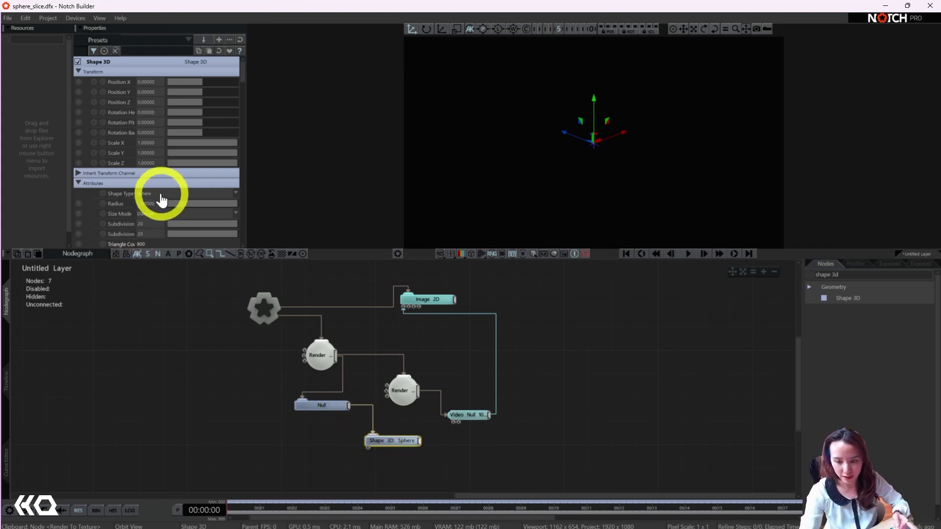
{"action": "left_click", "coordinate": [137, 203]}
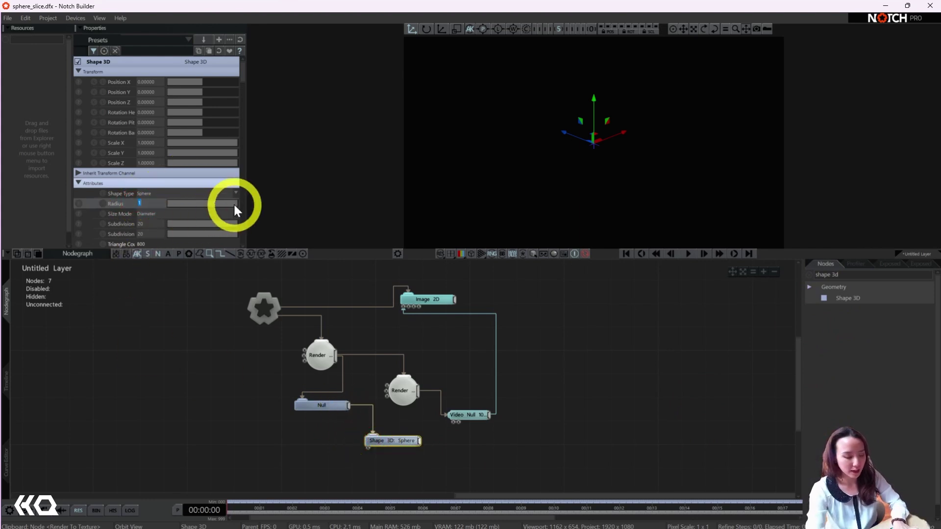
{"action": "type", "text": "7"}
{"action": "key", "text": "Return"}
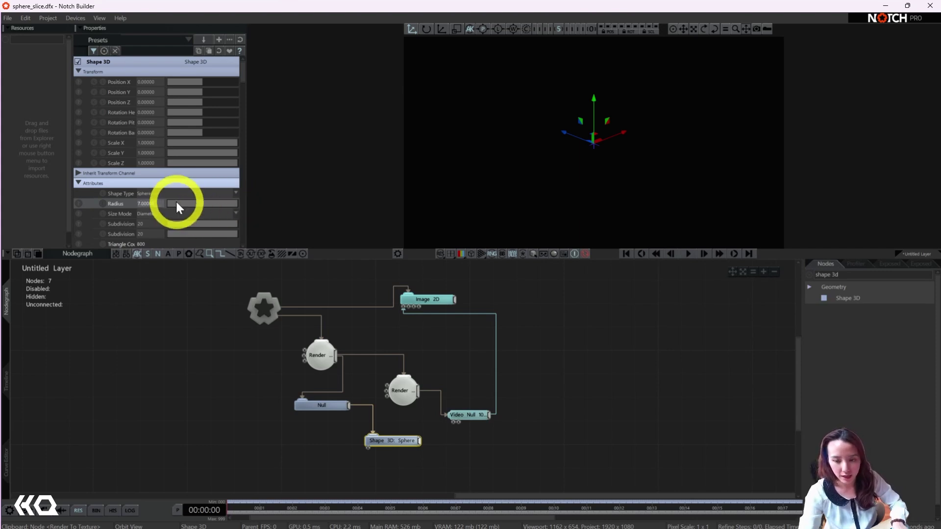
{"action": "scroll", "coordinate": [147, 205], "scroll_direction": "down", "scroll_amount": 1}
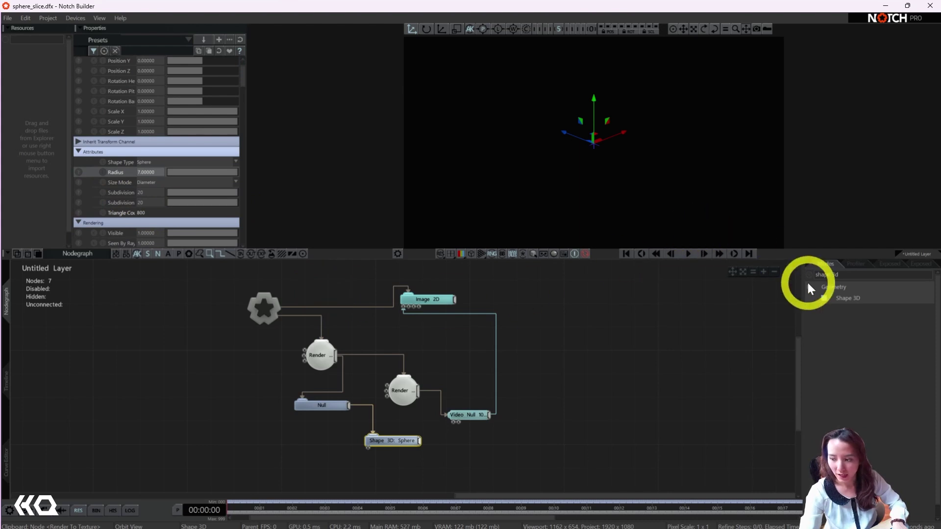
{"action": "left_click", "coordinate": [828, 274]}
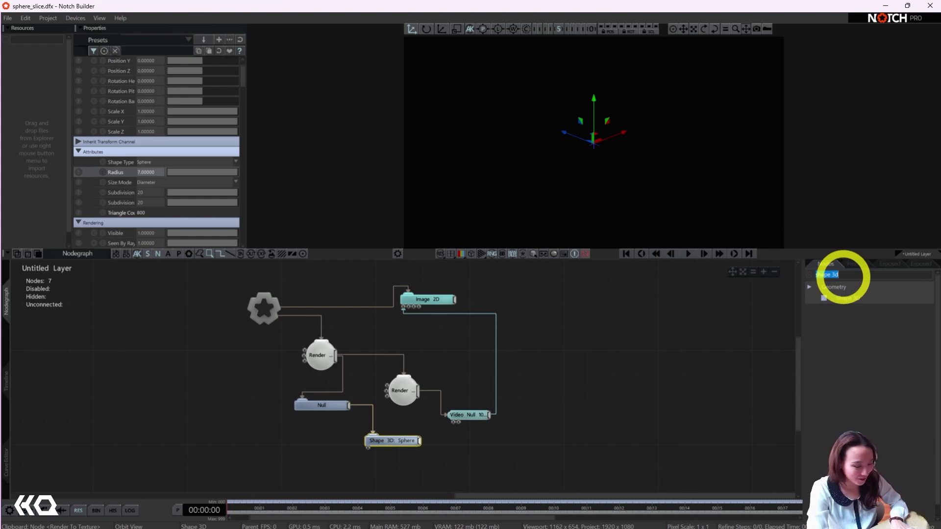
- Add a Slice Deformer beneath the Shape 3D sphere
{"action": "key", "text": "BackSpace"}
{"action": "type", "text": "sli"}
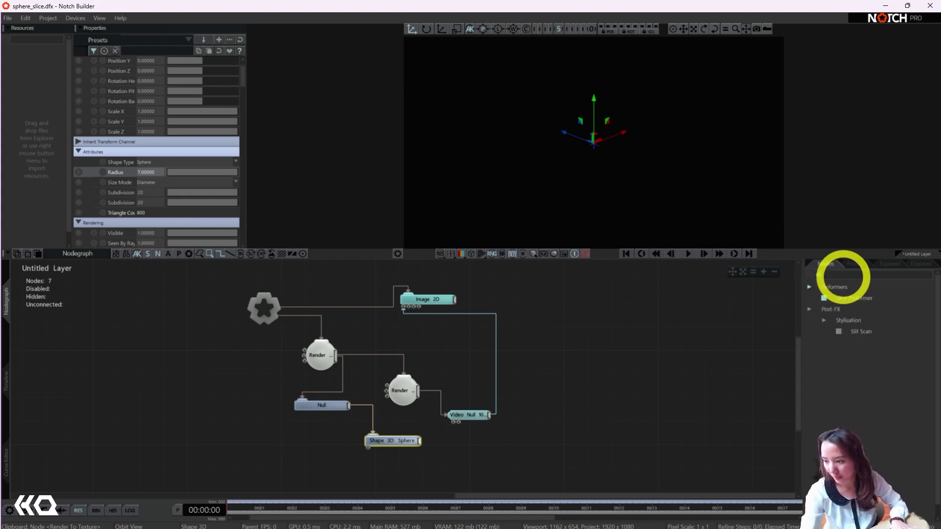
{"action": "left_click_drag", "start_coordinate": [849, 304], "coordinate": [455, 456]}
- Move the lower Render and Video Null nodes down-right, then select the Slice Deformer
{"action": "right_click", "coordinate": [384, 375]}
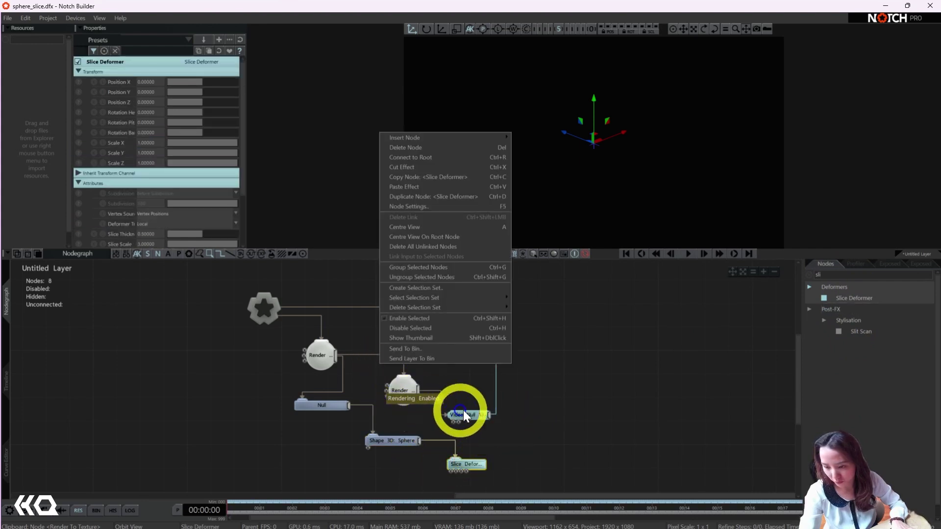
{"action": "left_click", "coordinate": [549, 409]}
{"action": "left_click_drag", "start_coordinate": [548, 410], "coordinate": [607, 406]}
{"action": "left_click_drag", "start_coordinate": [501, 410], "coordinate": [498, 402]}
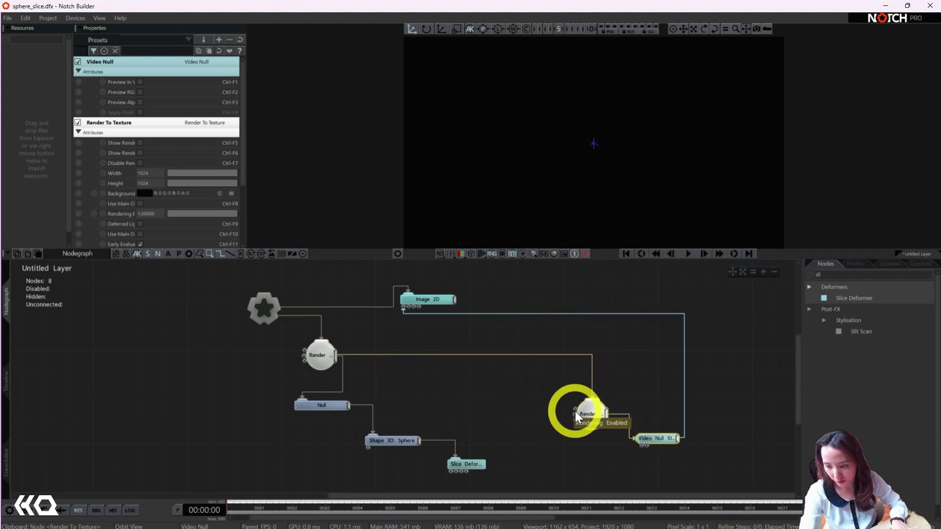
{"action": "left_click_drag", "start_coordinate": [575, 410], "coordinate": [602, 458]}
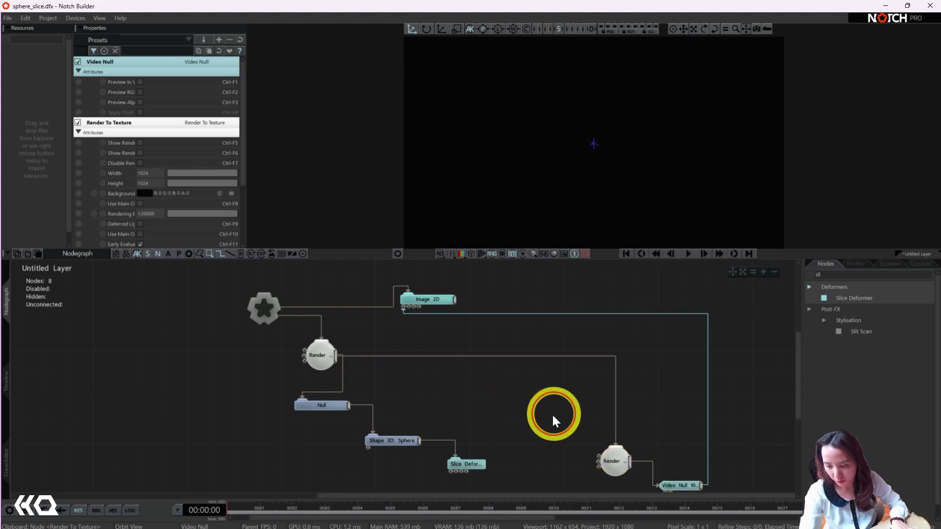
{"action": "left_click", "coordinate": [552, 413]}
{"action": "scroll", "coordinate": [552, 414], "scroll_direction": "down", "scroll_amount": 2}
{"action": "left_click", "coordinate": [471, 441]}
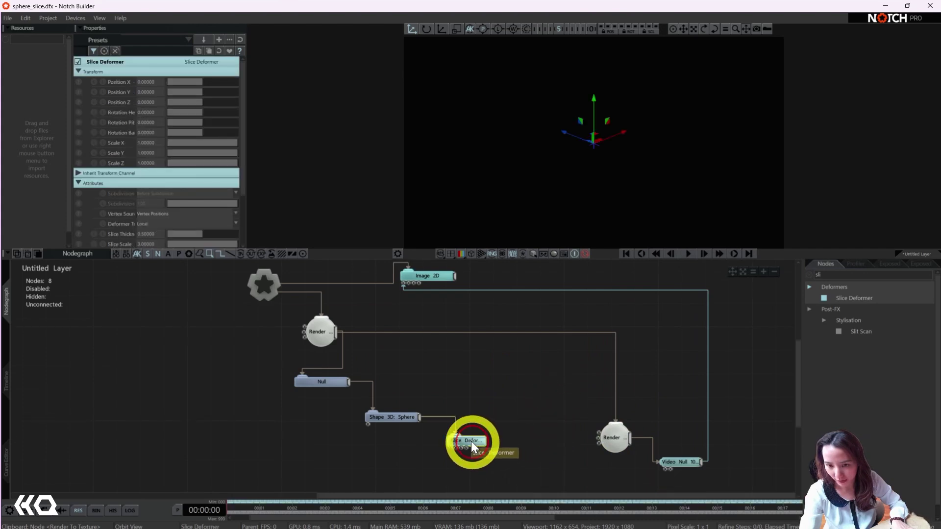
{"action": "scroll", "coordinate": [189, 196], "scroll_direction": "down", "scroll_amount": 3}
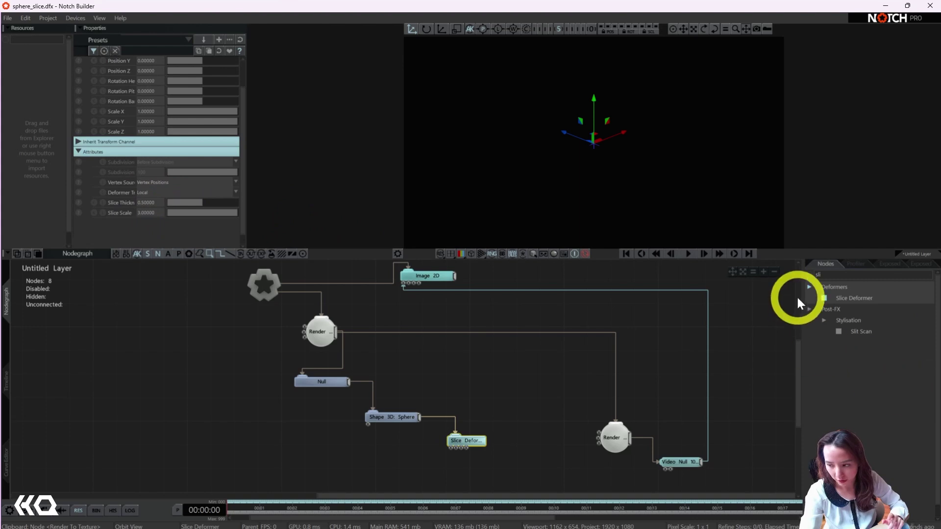
{"action": "left_click", "coordinate": [818, 274]}
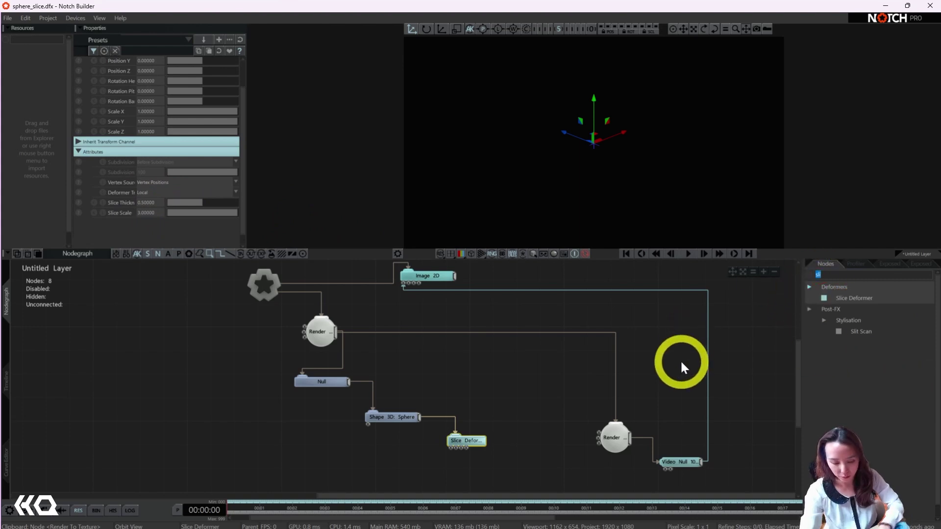
- Search 'frame fee' and add a Frame Feedback node after the Video Null
{"action": "key", "text": "BackSpace"}
{"action": "left_click_drag", "start_coordinate": [566, 386], "coordinate": [508, 388]}
{"action": "middle_click_drag", "start_coordinate": [508, 388], "coordinate": [414, 336]}
{"action": "left_click", "coordinate": [834, 277]}
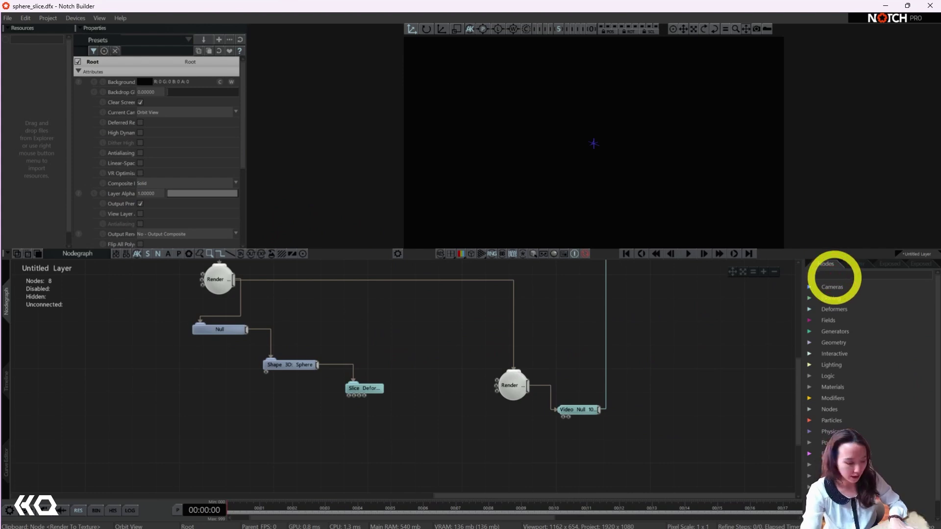
{"action": "type", "text": "fra"}
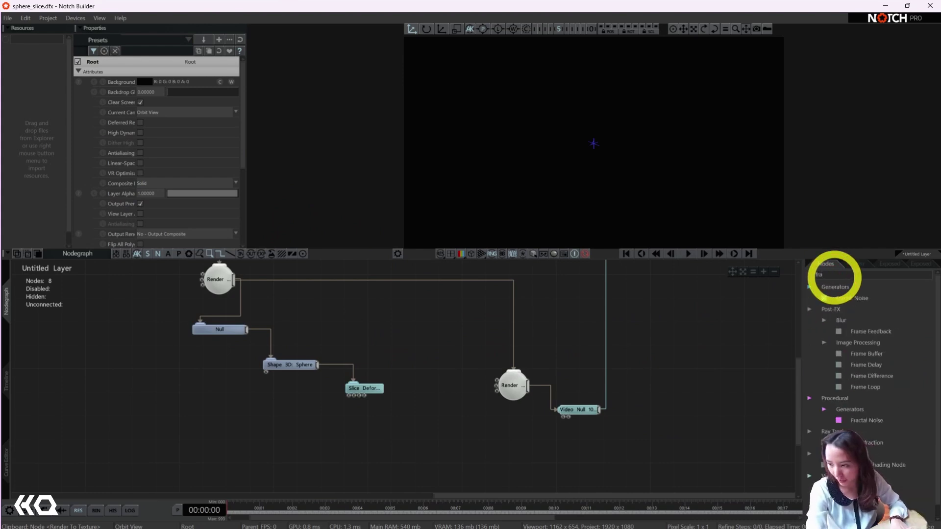
{"action": "type", "text": "me fee"}
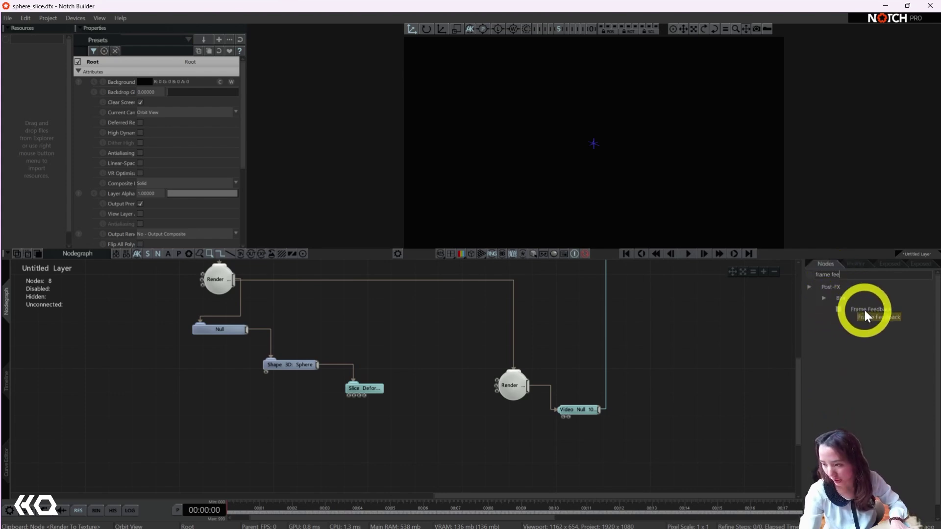
{"action": "left_click_drag", "start_coordinate": [865, 312], "coordinate": [625, 442]}
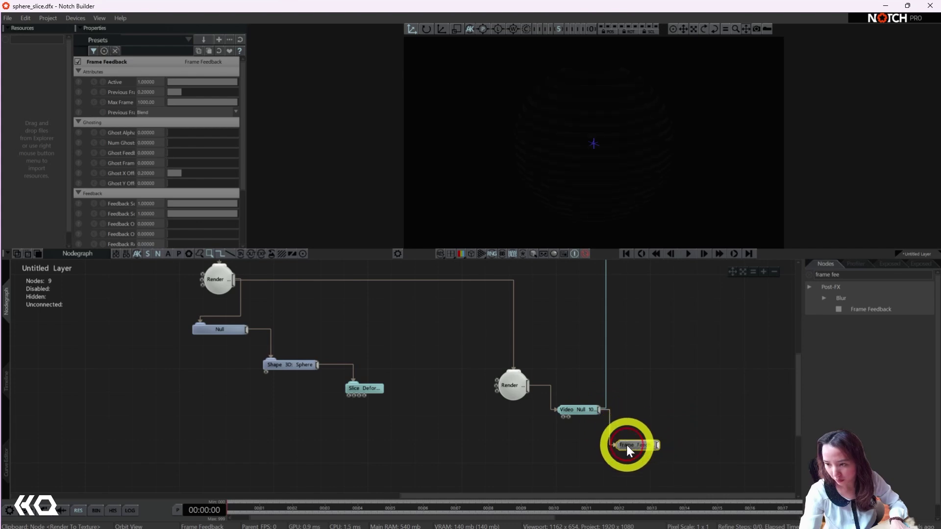
- Preview the render, then raise the Slice Deformer's slice thickness to about 0.52
{"action": "left_click", "coordinate": [688, 254]}
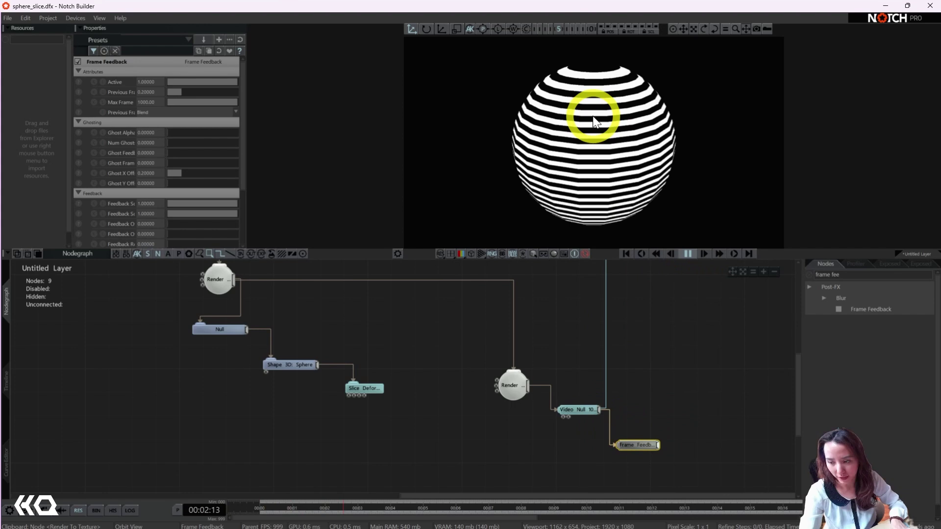
{"action": "key", "text": "space"}
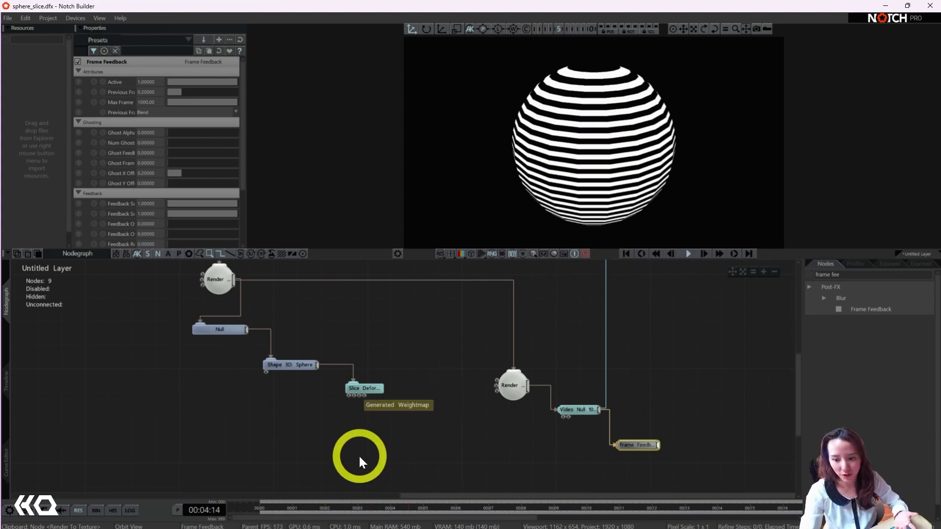
{"action": "left_click", "coordinate": [364, 385]}
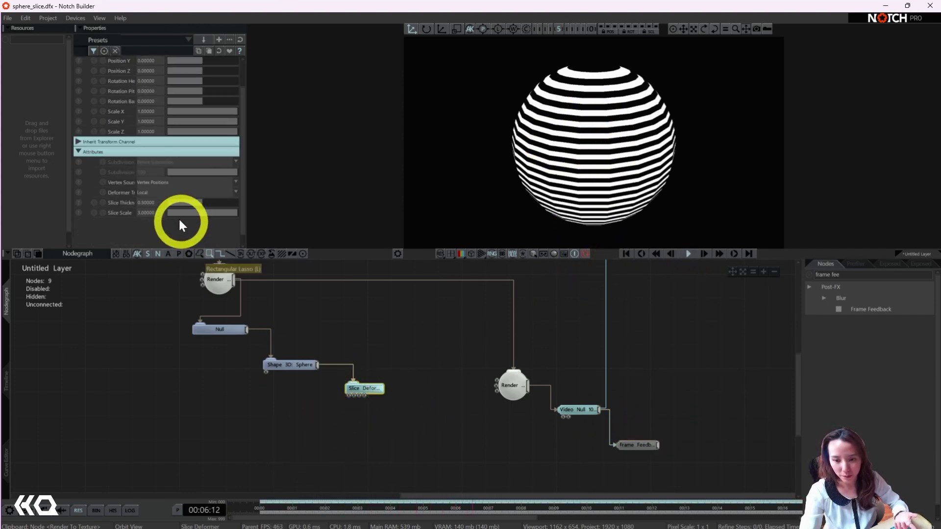
{"action": "left_click_drag", "start_coordinate": [197, 200], "coordinate": [225, 200]}
- Set the Slice Deformer's Rotation Pitch to 65 and Position Y to 0.13825
{"action": "scroll", "coordinate": [196, 147], "scroll_direction": "up", "scroll_amount": 2}
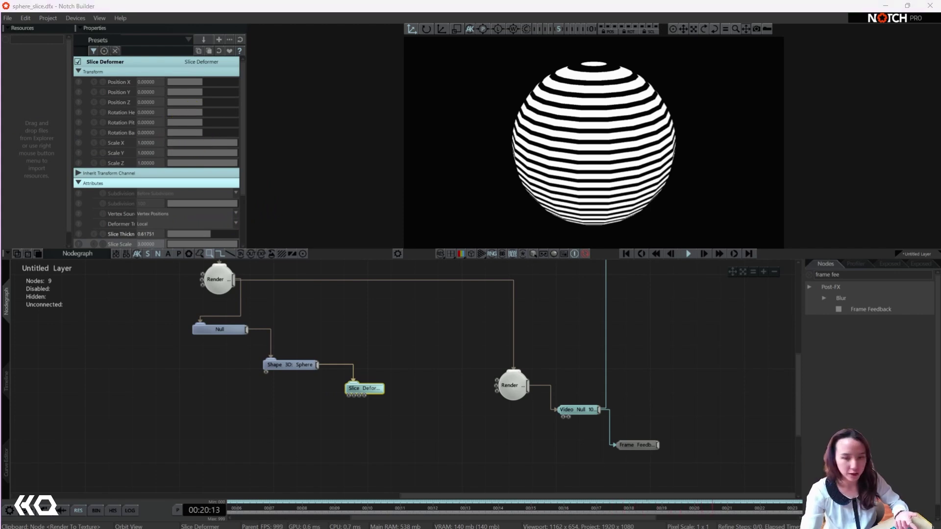
{"action": "left_click", "coordinate": [155, 122]}
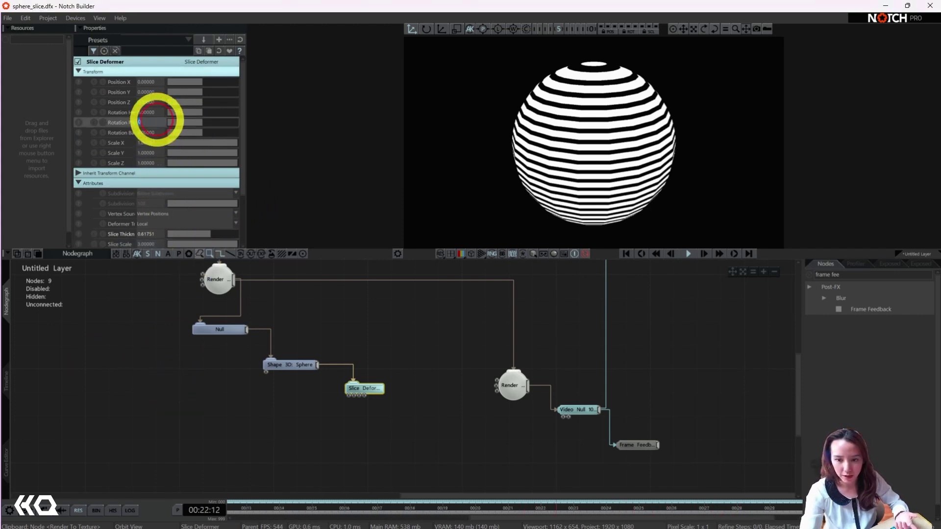
{"action": "type", "text": "65"}
{"action": "key", "text": "Return"}
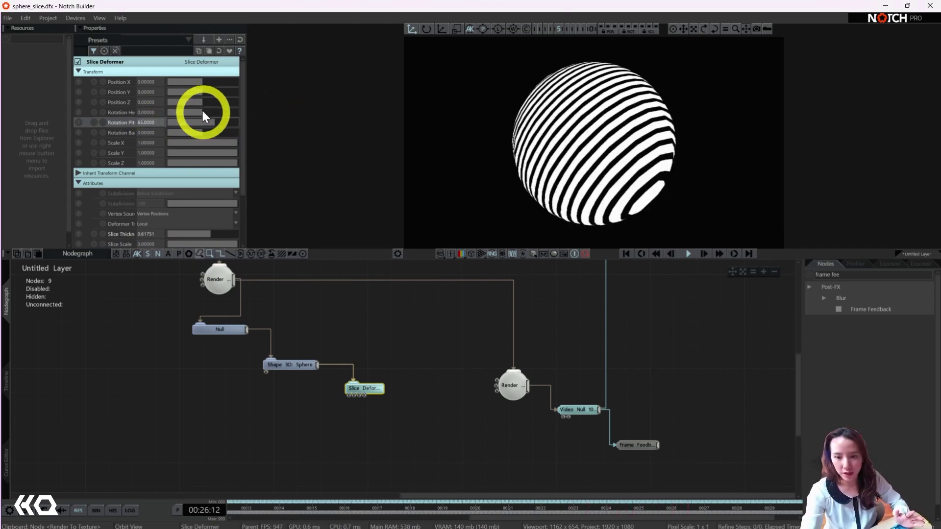
{"action": "left_click", "coordinate": [164, 92]}
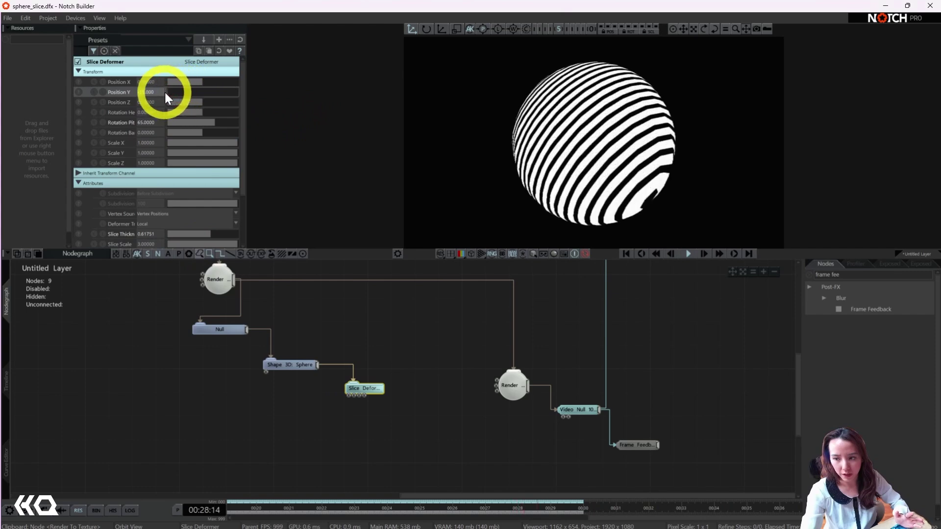
{"action": "left_click_drag", "start_coordinate": [164, 92], "coordinate": [198, 95]}
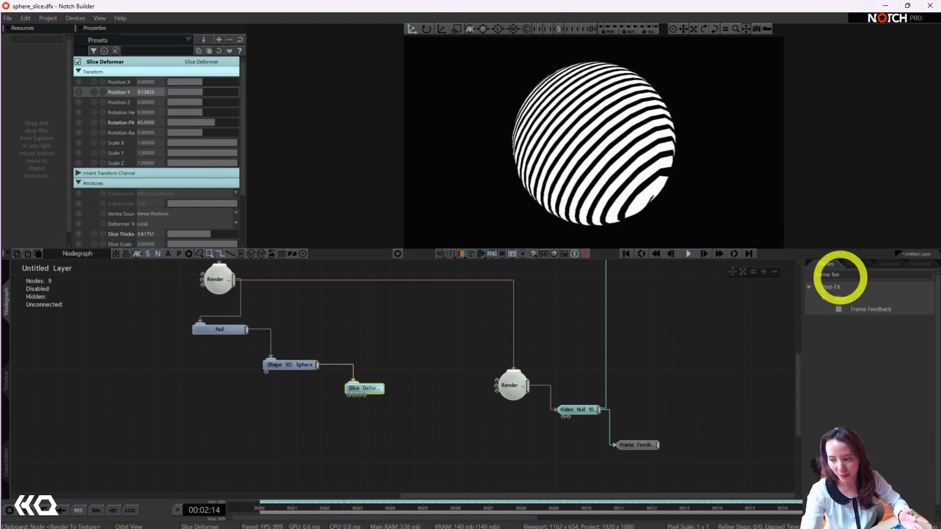
- Add a Condition Modifier and link it to the Slice Deformer's Position Y
{"action": "left_click", "coordinate": [840, 275]}
{"action": "key", "text": "BackSpace"}
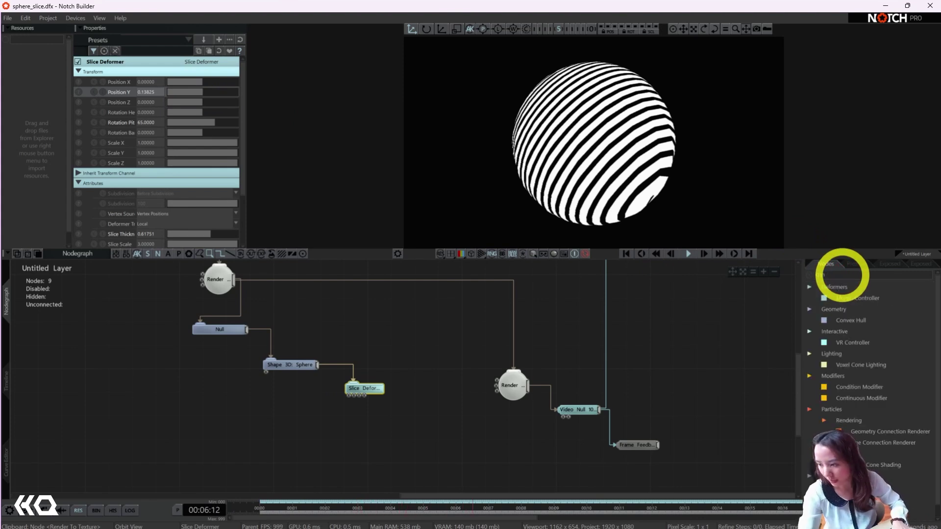
{"action": "type", "text": "con"}
{"action": "left_click_drag", "start_coordinate": [857, 386], "coordinate": [311, 432]}
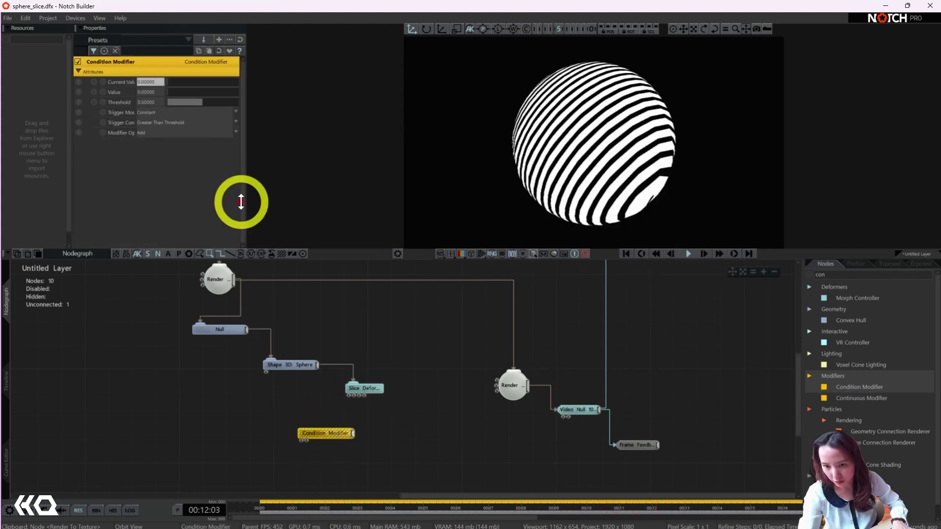
{"action": "left_click", "coordinate": [376, 388]}
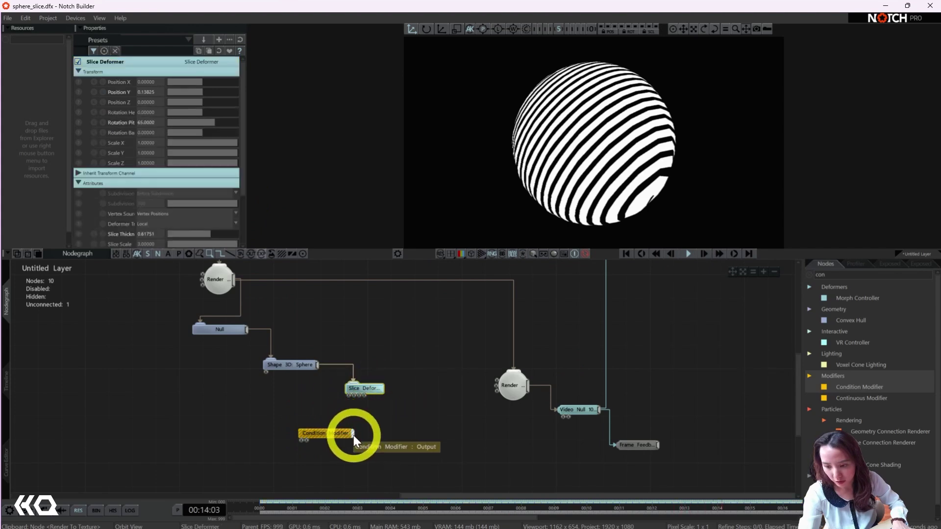
{"action": "left_click_drag", "start_coordinate": [354, 435], "coordinate": [125, 91]}
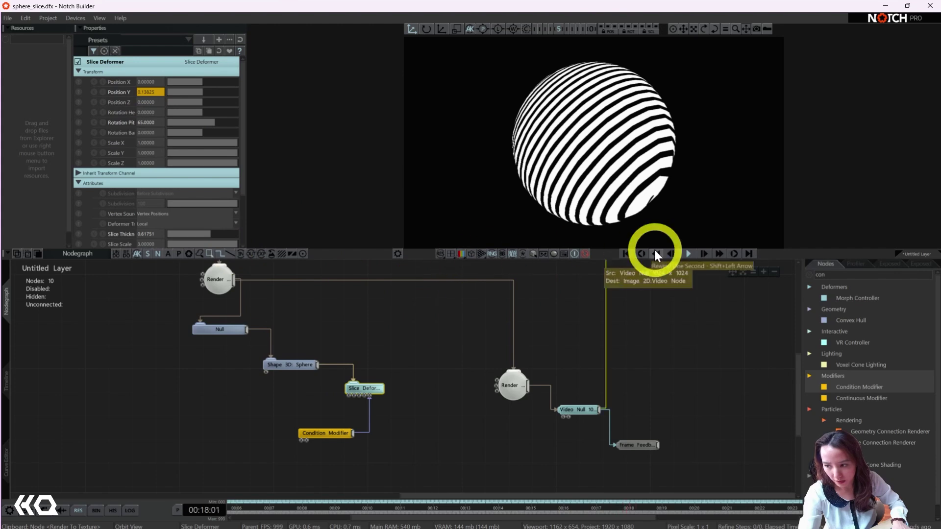
- Preview the animation and move the Condition Modifier node further left
{"action": "left_click", "coordinate": [686, 254]}
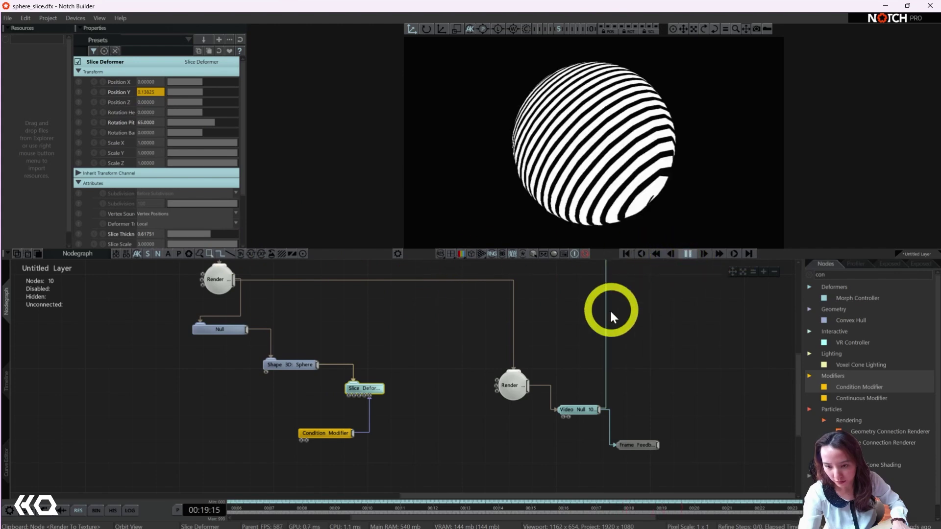
{"action": "left_click_drag", "start_coordinate": [309, 434], "coordinate": [248, 435]}
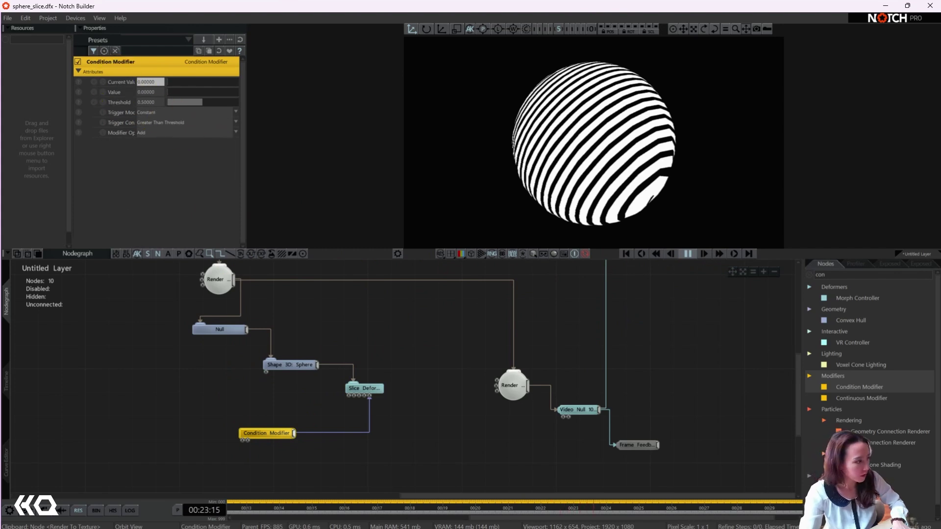
{"action": "key", "text": "space"}
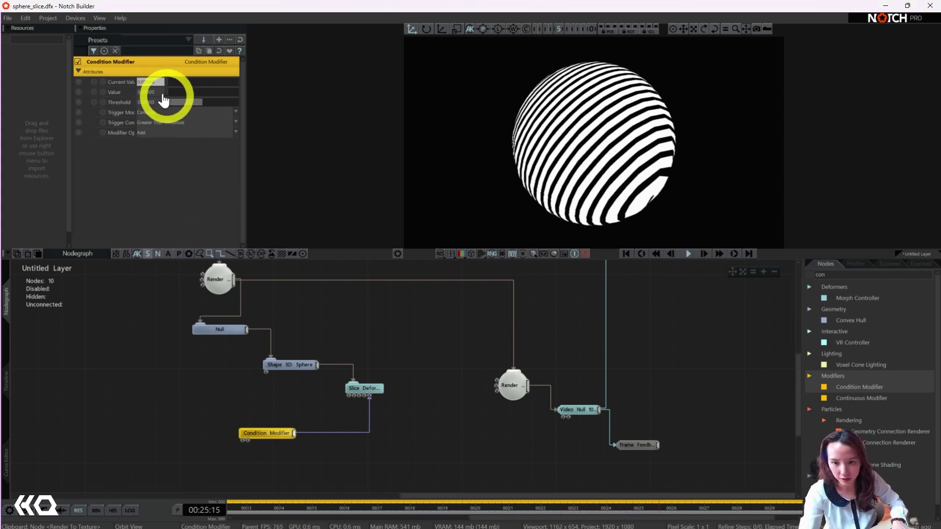
{"action": "left_click", "coordinate": [262, 438]}
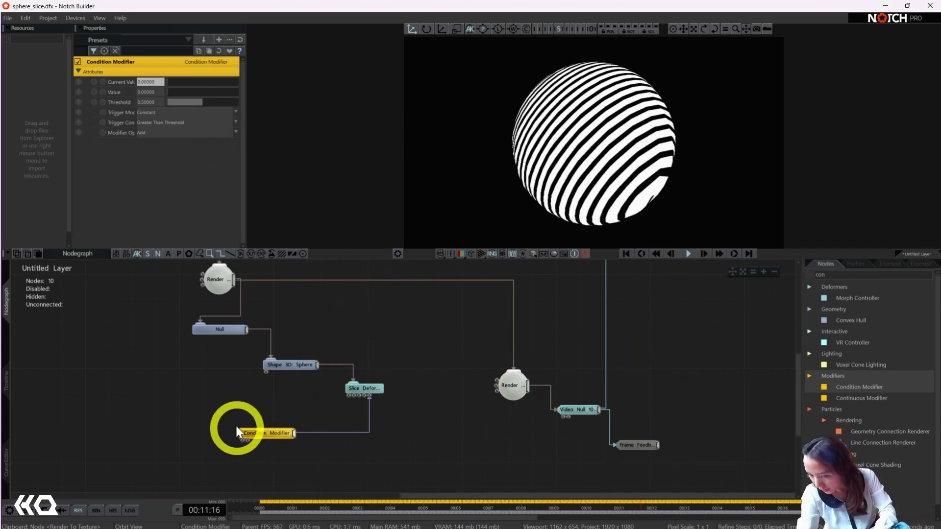
- Replace the Condition Modifier with a Continuous Modifier linked to the Slice Deformer's Position Y
{"action": "key", "text": "Delete"}
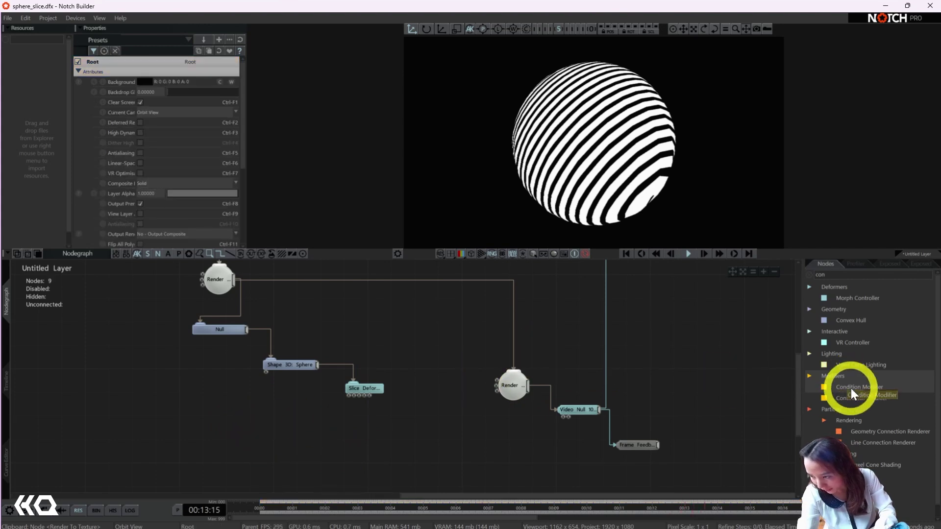
{"action": "left_click_drag", "start_coordinate": [851, 399], "coordinate": [326, 439]}
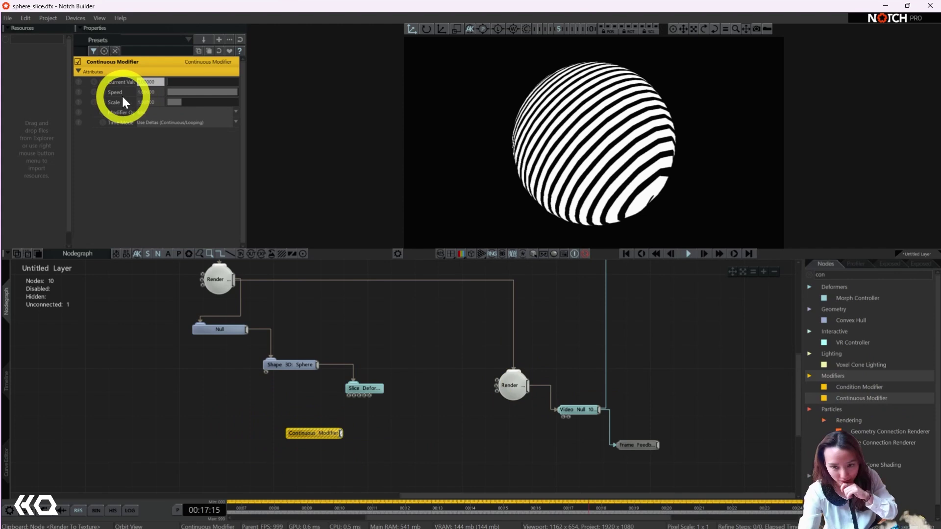
{"action": "left_click", "coordinate": [377, 401]}
{"action": "left_click_drag", "start_coordinate": [341, 433], "coordinate": [150, 92]}
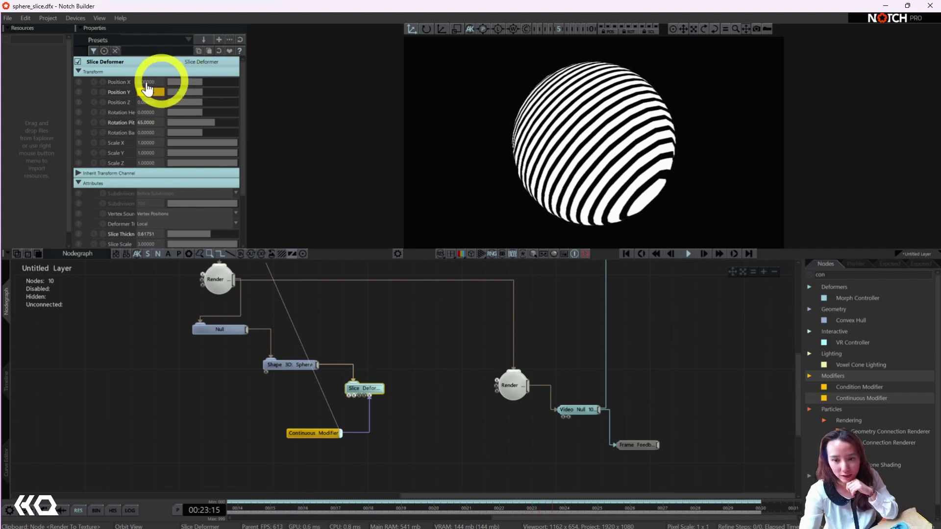
- Set the Continuous Modifier's Speed to 2
{"action": "left_click", "coordinate": [321, 435]}
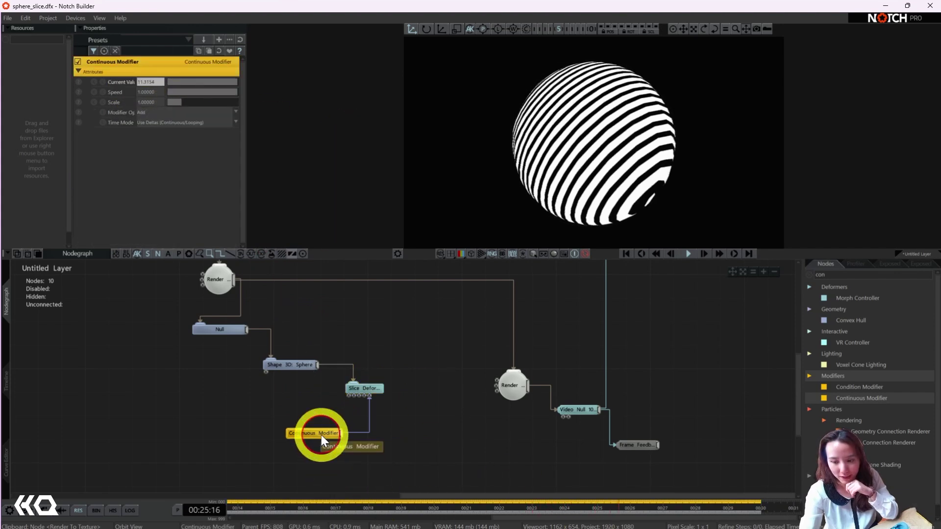
{"action": "double_click", "coordinate": [149, 92]}
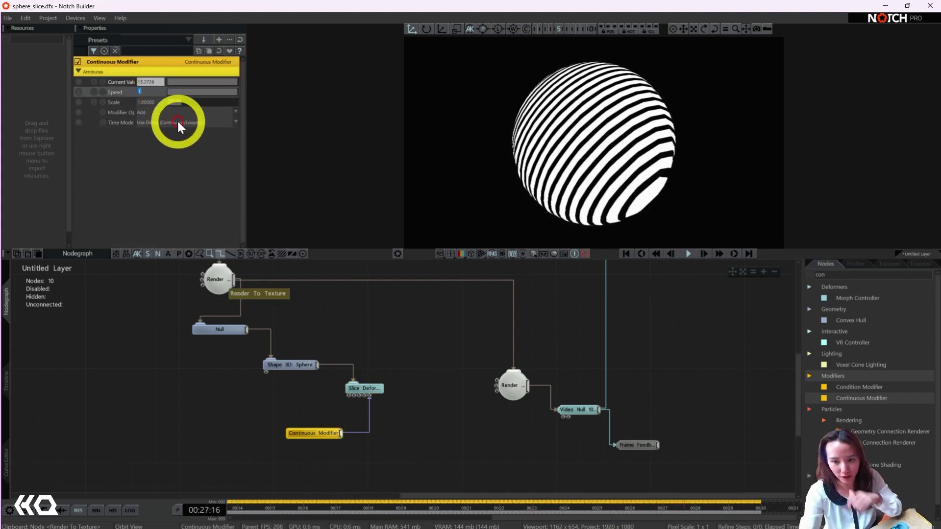
{"action": "type", "text": "2"}
{"action": "key", "text": "Return"}
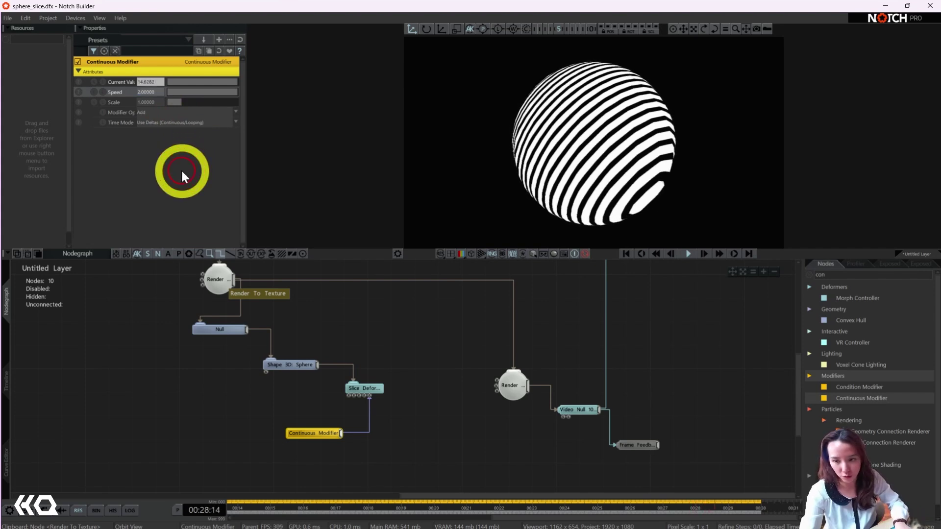
{"action": "left_click", "coordinate": [158, 74]}
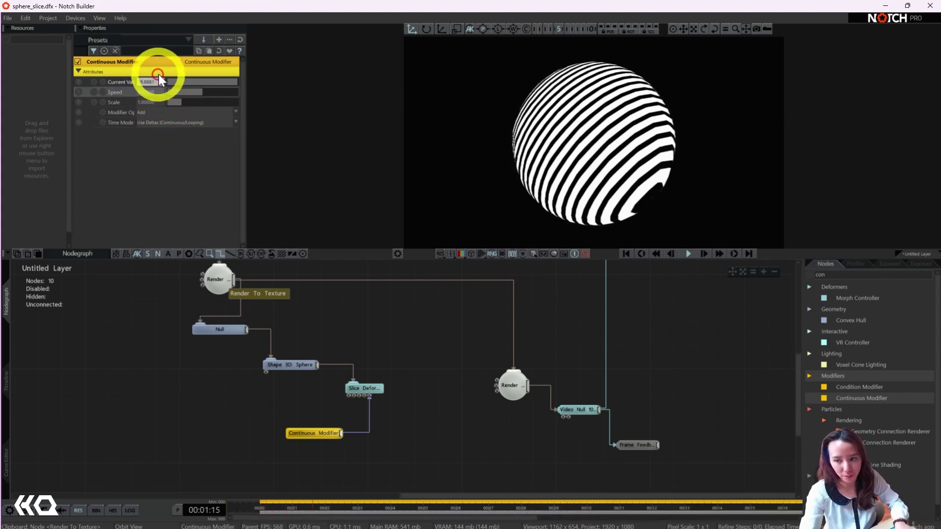
- Adjust the sphere shape's Rotation Pitch until the stripes run horizontally
{"action": "left_click", "coordinate": [302, 366]}
{"action": "scroll", "coordinate": [176, 147], "scroll_direction": "up", "scroll_amount": 3}
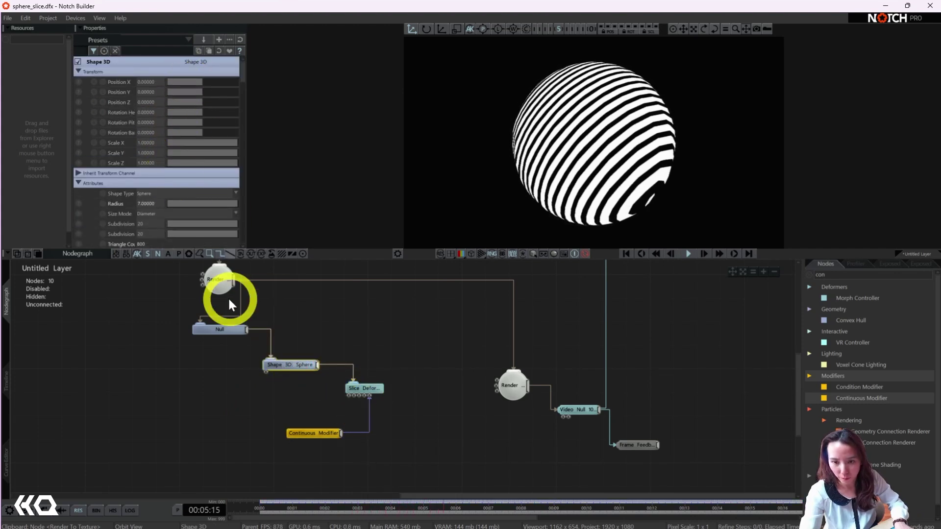
{"action": "left_click_drag", "start_coordinate": [312, 431], "coordinate": [301, 431]}
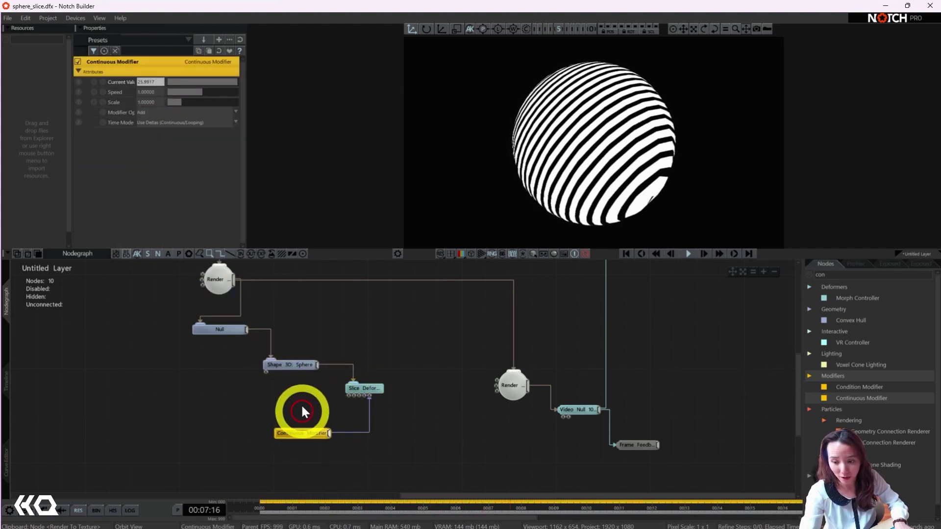
{"action": "left_click", "coordinate": [294, 363]}
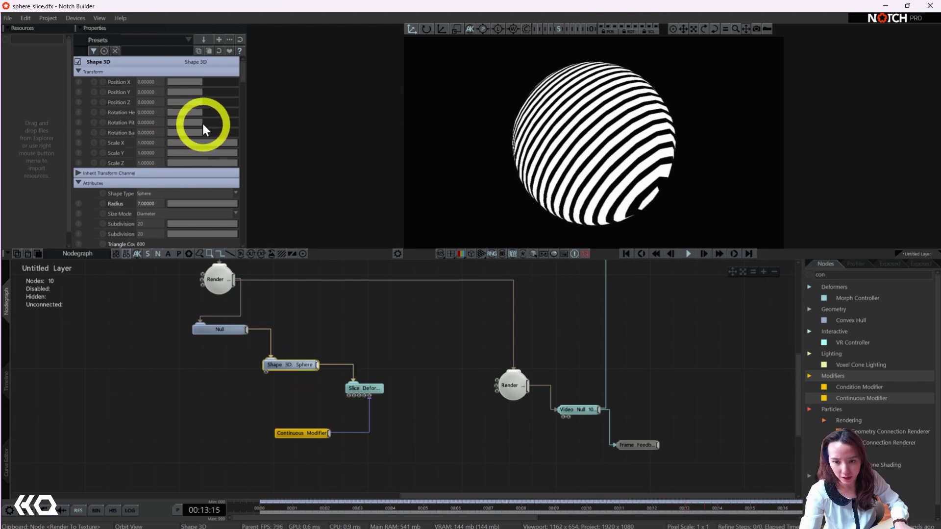
{"action": "mouse_move", "coordinate": [202, 122]}
{"action": "left_mouse_down"}
{"action": "mouse_move", "coordinate": [229, 120]}
{"action": "mouse_move", "coordinate": [171, 123]}
{"action": "mouse_move", "coordinate": [189, 125]}
{"action": "left_mouse_up"}
- Link the Continuous Modifier to the sphere's Rotation Pitch so it keeps rotating
{"action": "left_click_drag", "start_coordinate": [328, 433], "coordinate": [153, 122]}
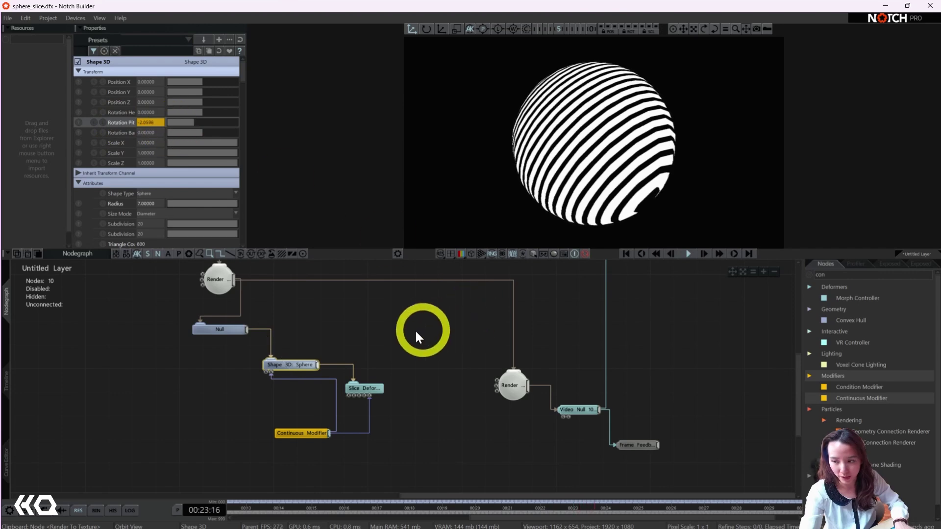
{"action": "left_click", "coordinate": [398, 331]}
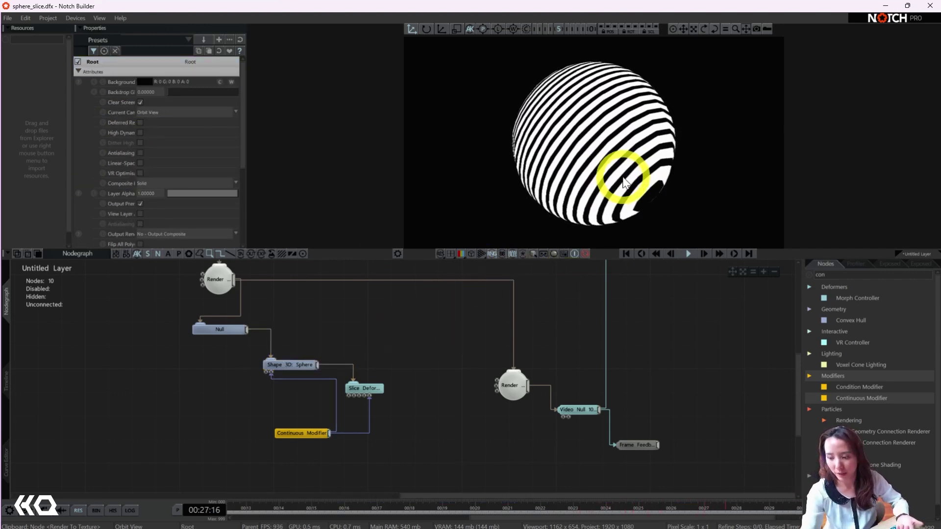
{"action": "middle_click_drag", "start_coordinate": [657, 388], "coordinate": [502, 349]}
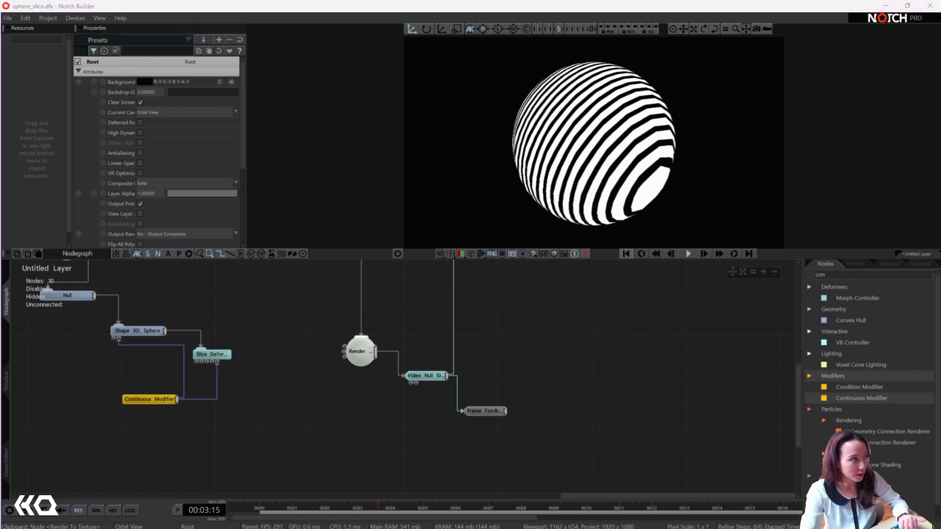
{"action": "left_click", "coordinate": [157, 525]}
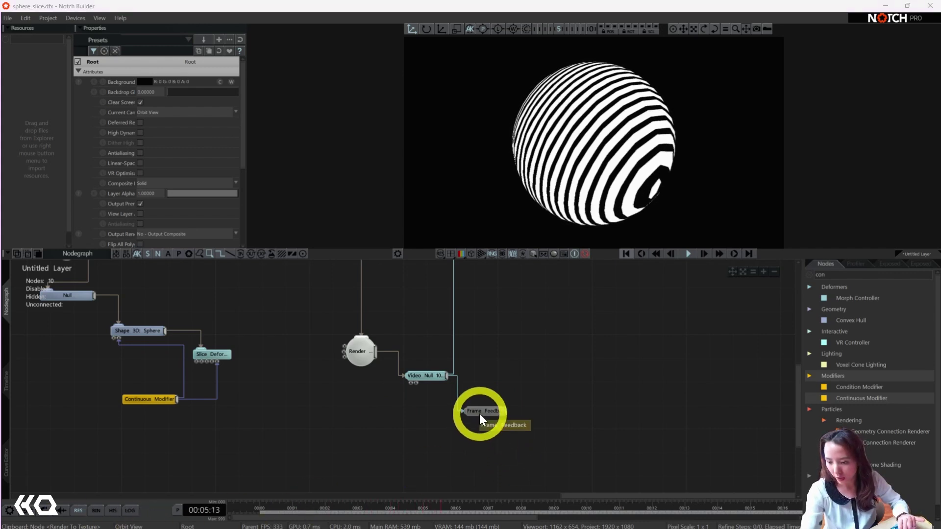
- Search 'curl noise' and place a Curl Noise Warp node below Frame Feedback in the nodegraph
{"action": "type", "text": "curl n"}
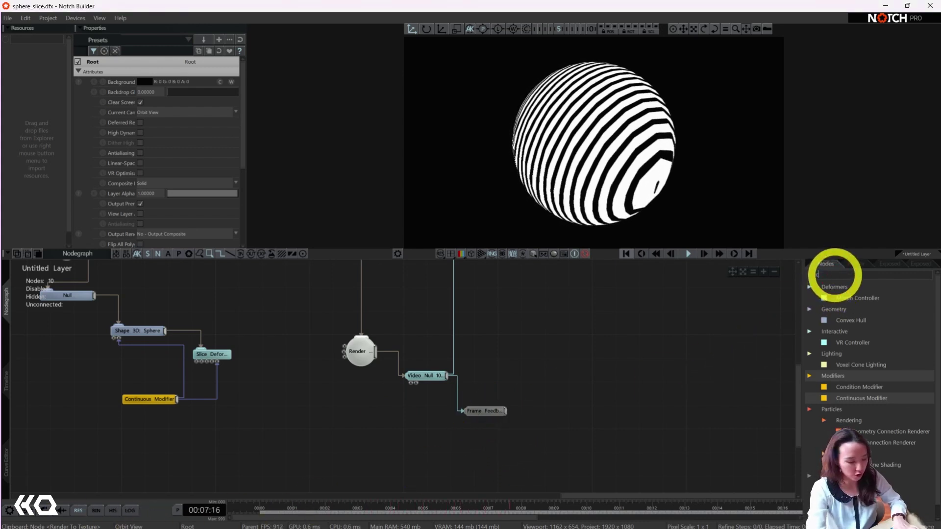
{"action": "type", "text": "oise"}
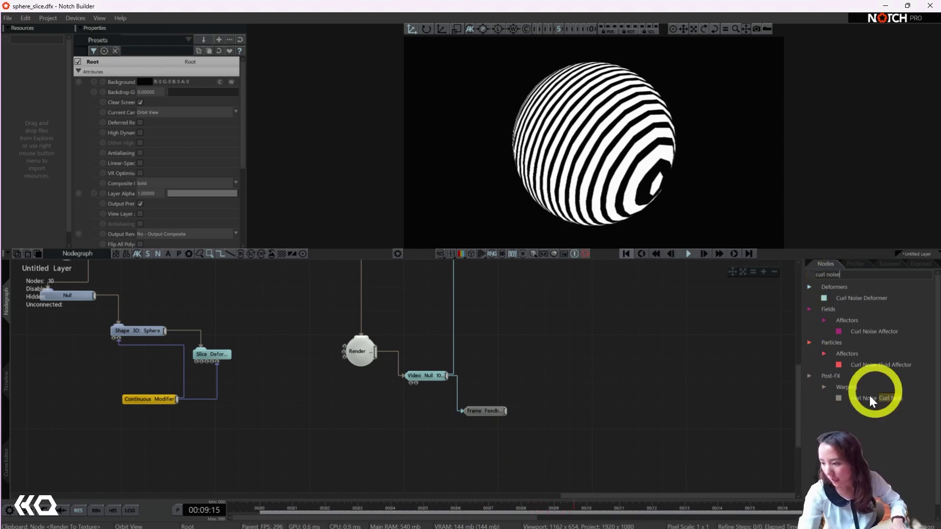
{"action": "left_click_drag", "start_coordinate": [876, 403], "coordinate": [527, 434]}
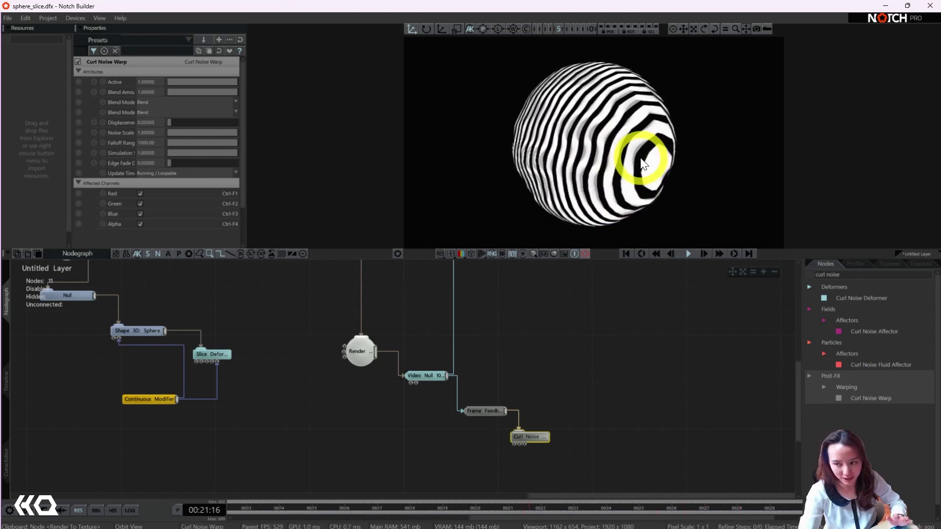
- Set Frame Feedback's Previous Frame to about 0.47 and Ghost X Offset to 0.76, with playback running
{"action": "left_click", "coordinate": [485, 411]}
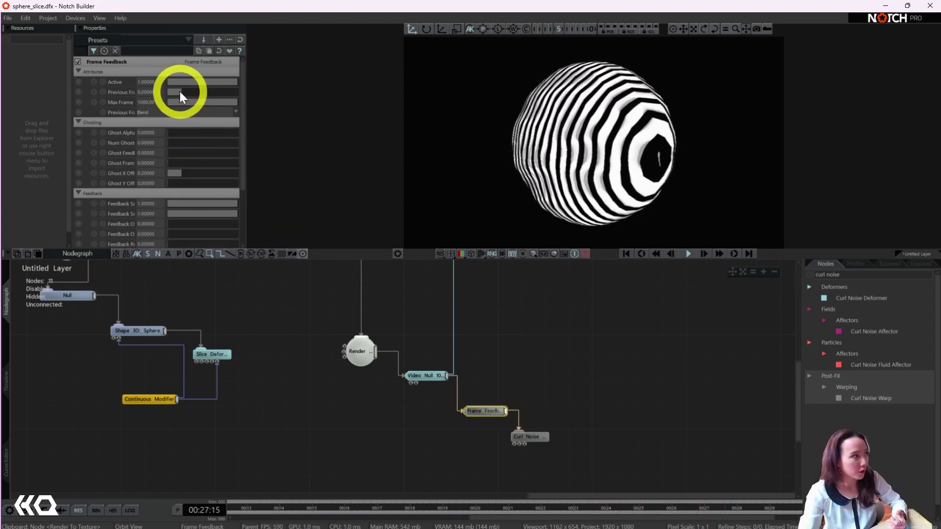
{"action": "left_click_drag", "start_coordinate": [179, 91], "coordinate": [200, 89]}
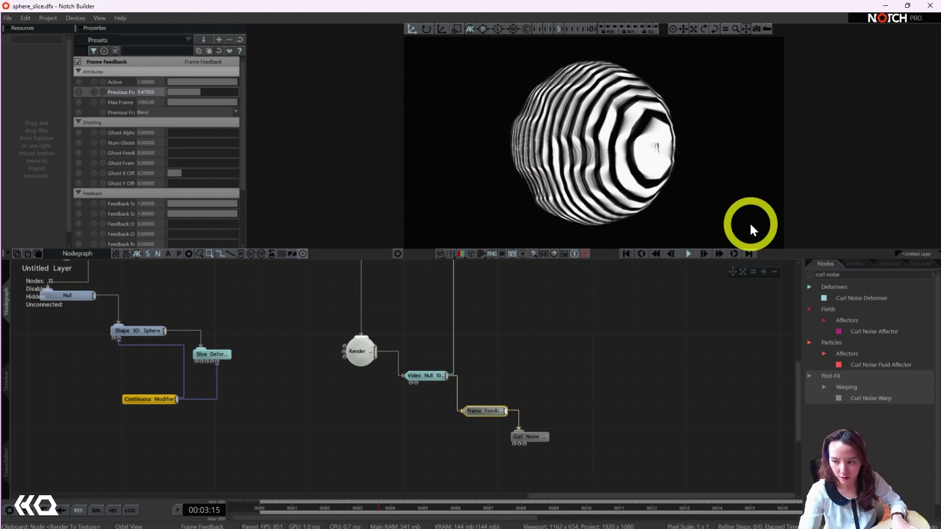
{"action": "left_click_drag", "start_coordinate": [675, 219], "coordinate": [675, 219]}
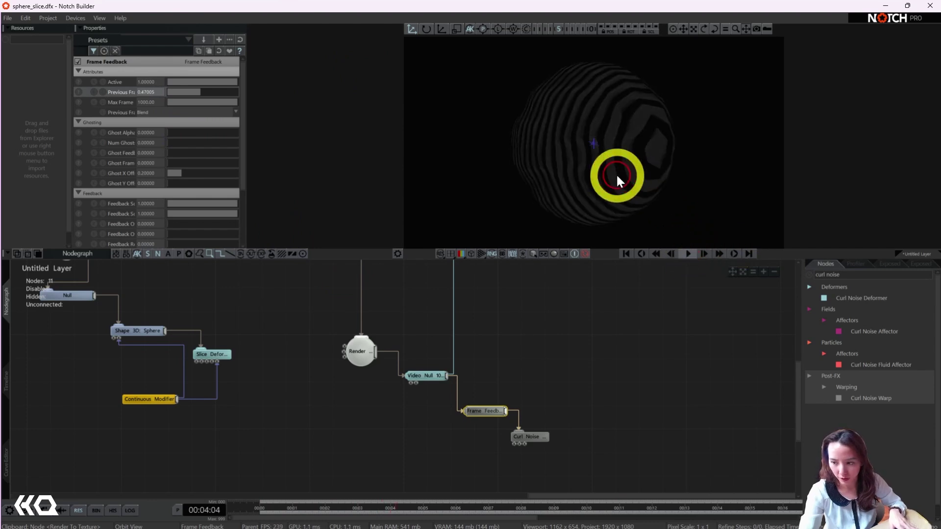
{"action": "left_click", "coordinate": [689, 254]}
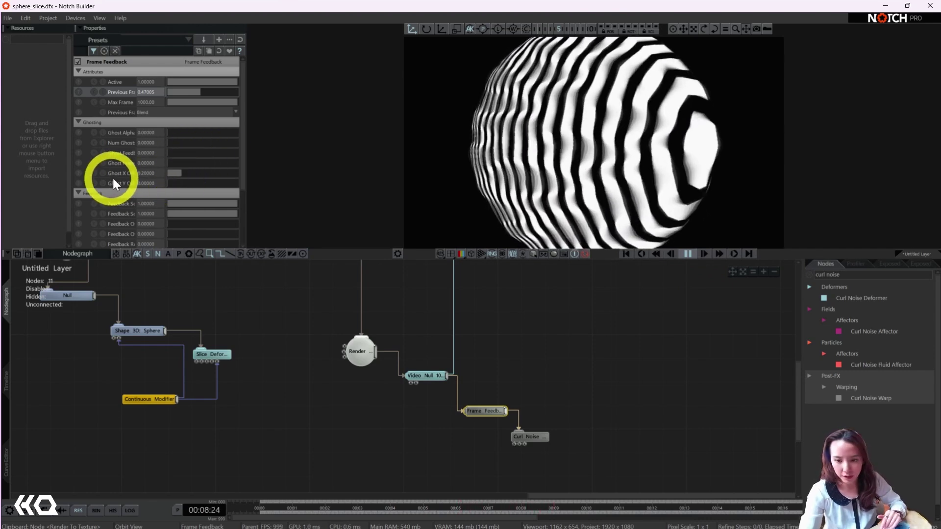
{"action": "left_click_drag", "start_coordinate": [181, 173], "coordinate": [221, 173]}
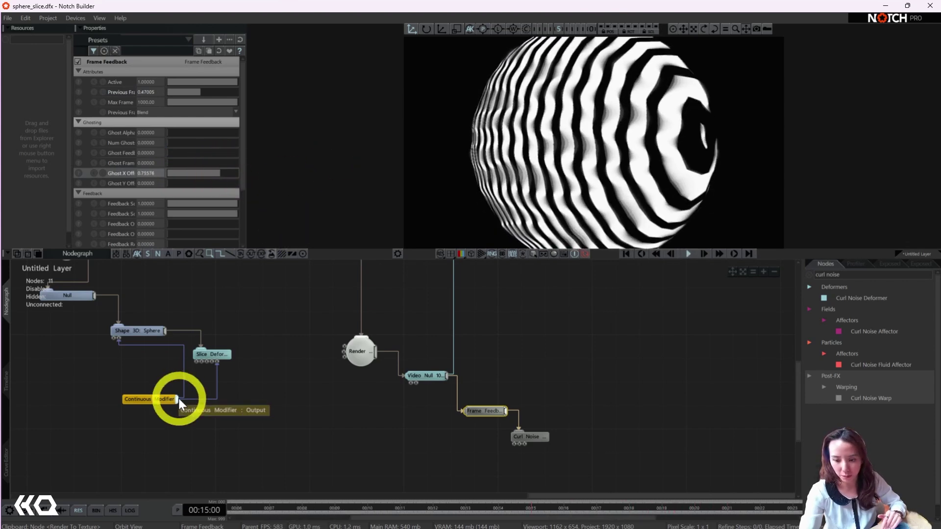
- Give the Slice Deformer Slice Thickness about 0.53 and Slice Scale about 1.11
{"action": "left_click", "coordinate": [210, 355]}
{"action": "scroll", "coordinate": [226, 167], "scroll_direction": "down", "scroll_amount": 5}
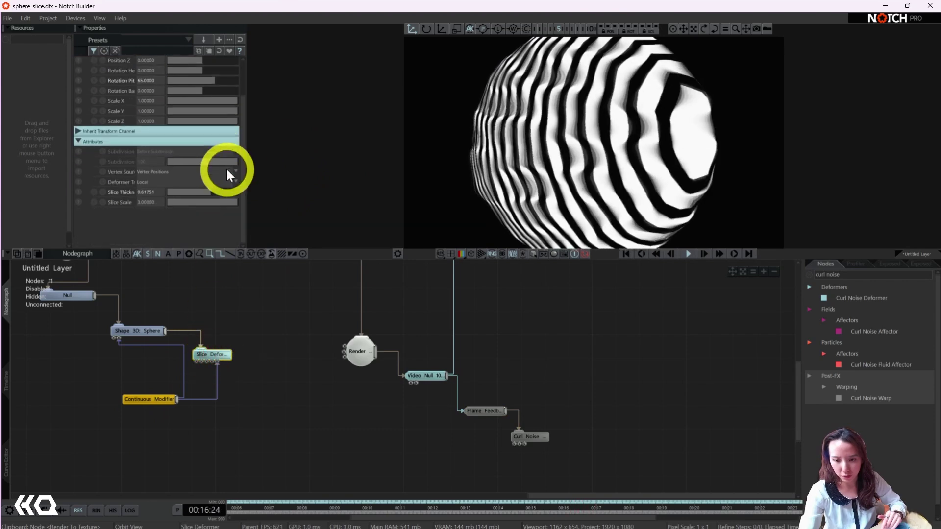
{"action": "mouse_move", "coordinate": [197, 193]}
{"action": "left_mouse_down"}
{"action": "mouse_move", "coordinate": [213, 193]}
{"action": "mouse_move", "coordinate": [190, 208]}
{"action": "left_mouse_up"}
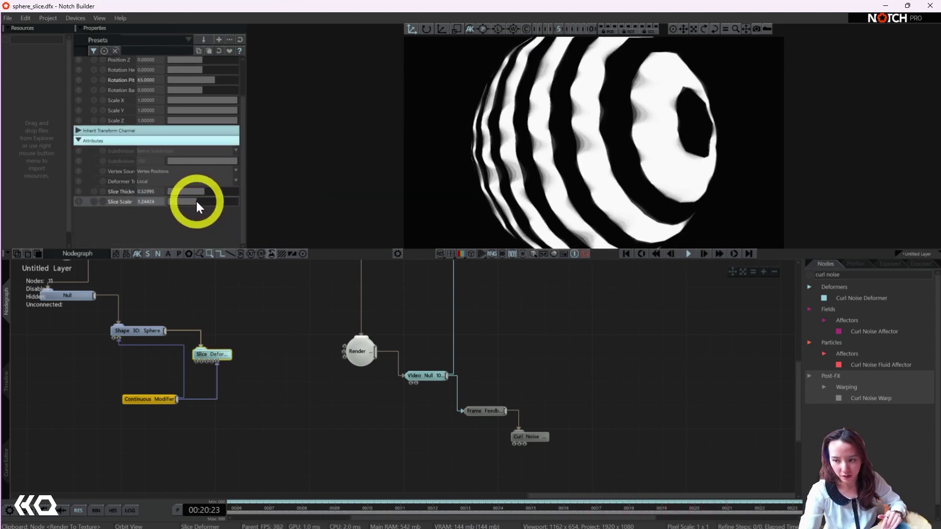
{"action": "left_click_drag", "start_coordinate": [196, 199], "coordinate": [193, 201]}
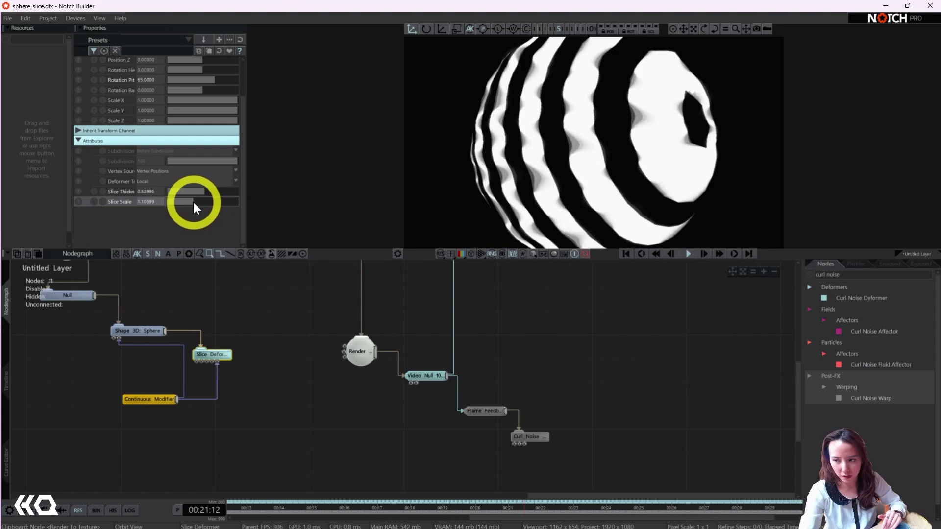
- On Curl Noise Warp, adjust Noise Scale to about 0.6 and set Edge Fade to exactly 0.3
{"action": "left_click", "coordinate": [524, 435]}
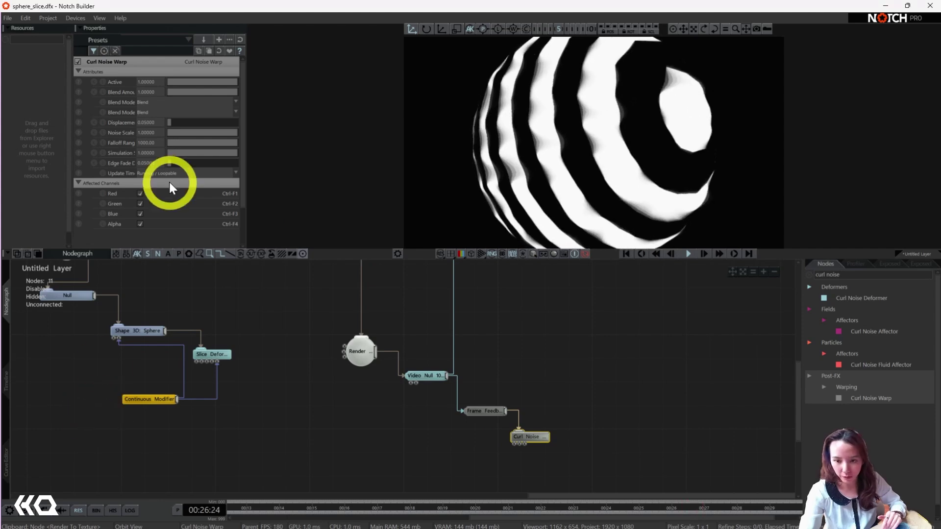
{"action": "left_click_drag", "start_coordinate": [169, 122], "coordinate": [182, 126]}
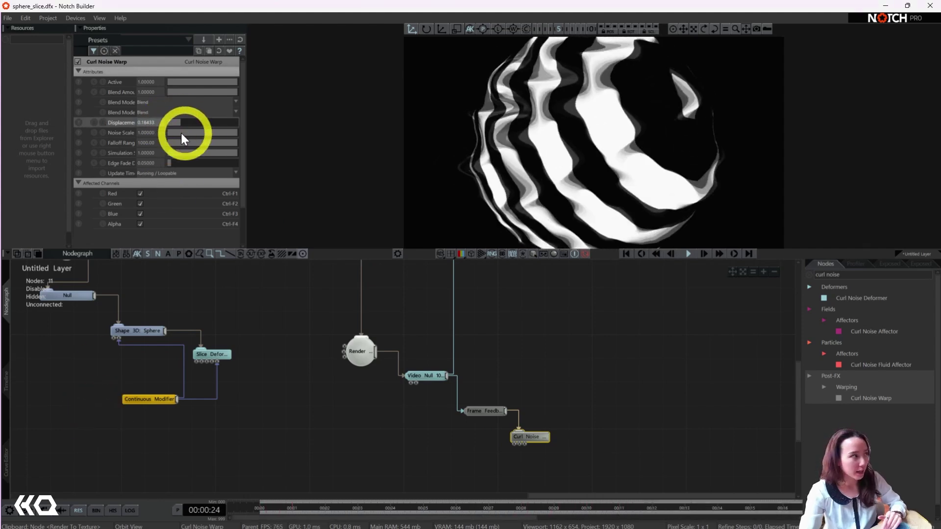
{"action": "mouse_move", "coordinate": [175, 137]}
{"action": "left_mouse_down"}
{"action": "mouse_move", "coordinate": [132, 136]}
{"action": "mouse_move", "coordinate": [163, 140]}
{"action": "left_mouse_up"}
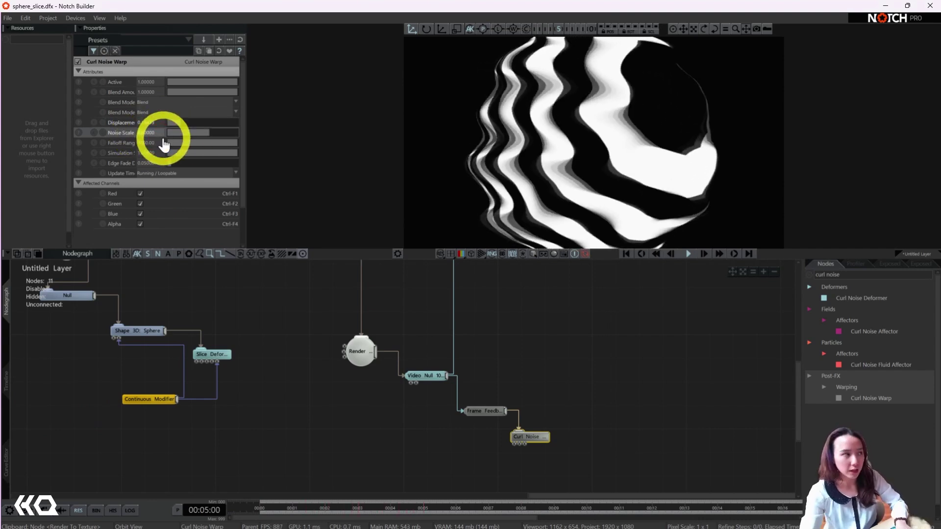
{"action": "left_click_drag", "start_coordinate": [153, 163], "coordinate": [172, 160]}
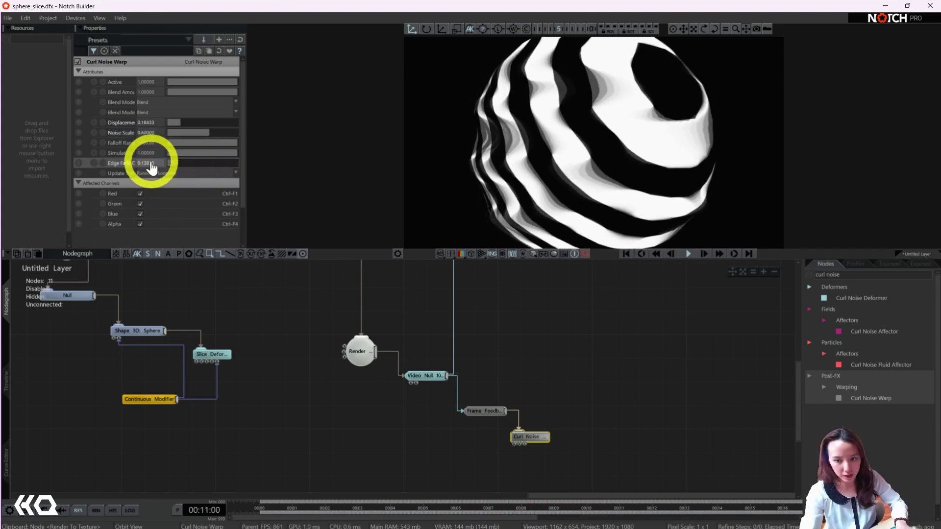
{"action": "double_click", "coordinate": [151, 162]}
{"action": "type", "text": "0.3"}
{"action": "key", "text": "Return"}
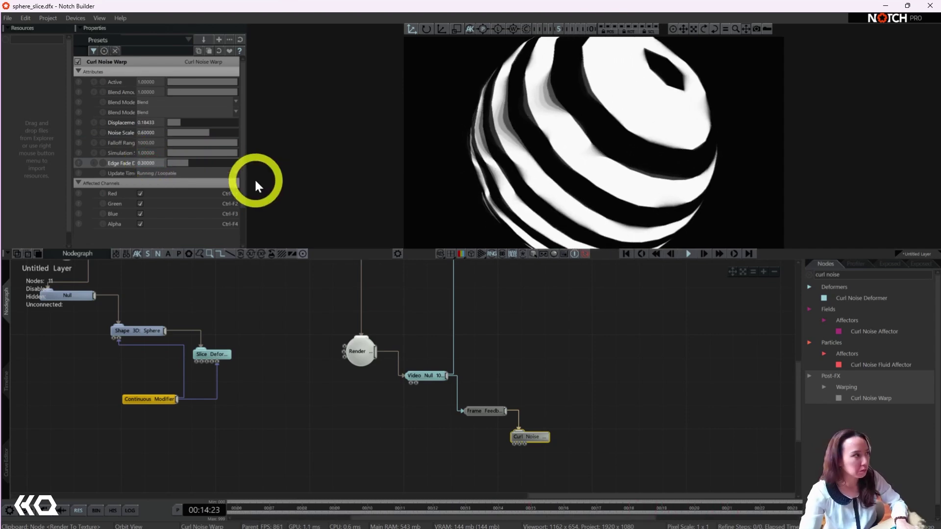
- Raise the Curl Noise Warp Displacement to exactly 0.8
{"action": "left_click_drag", "start_coordinate": [182, 123], "coordinate": [214, 121]}
{"action": "double_click", "coordinate": [150, 122]}
{"action": "type", "text": ".8"}
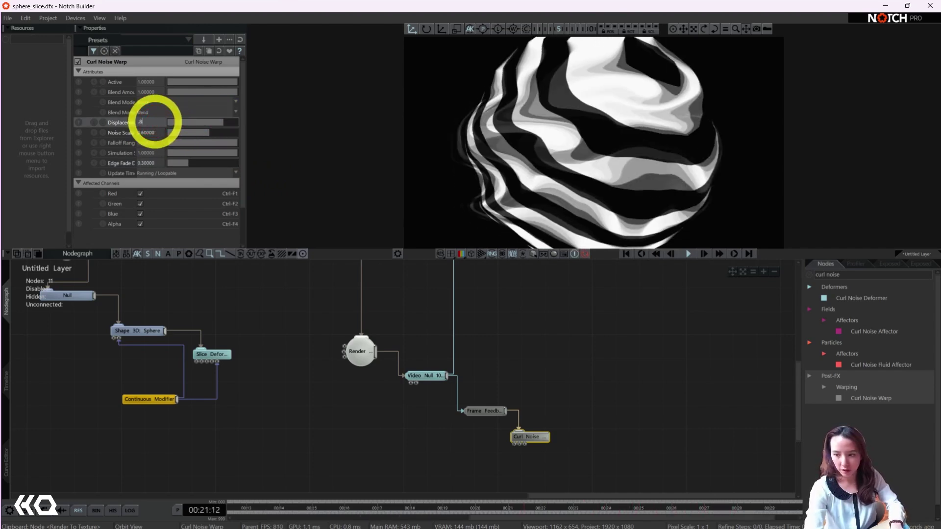
{"action": "key", "text": "Return"}
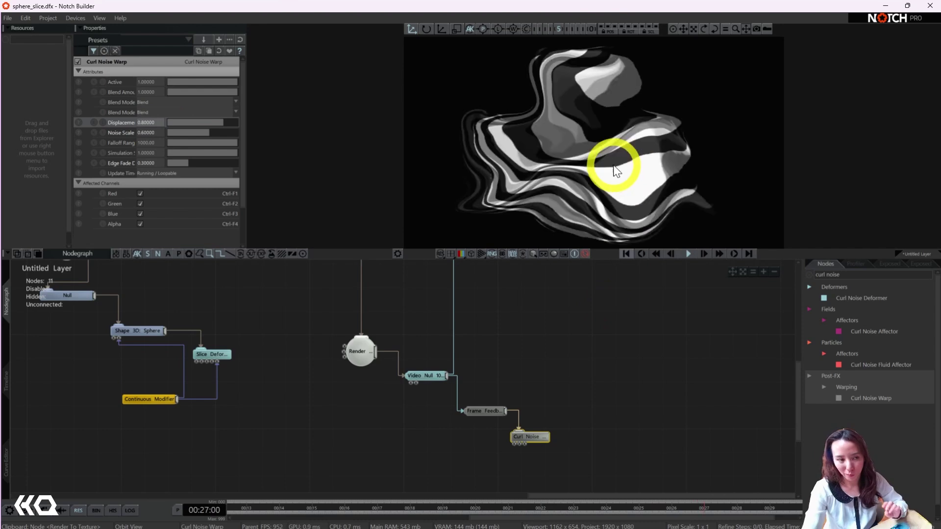
- Stop the animation playback and pan the nodegraph to clear space
{"action": "middle_click_drag", "start_coordinate": [583, 257], "coordinate": [536, 257]}
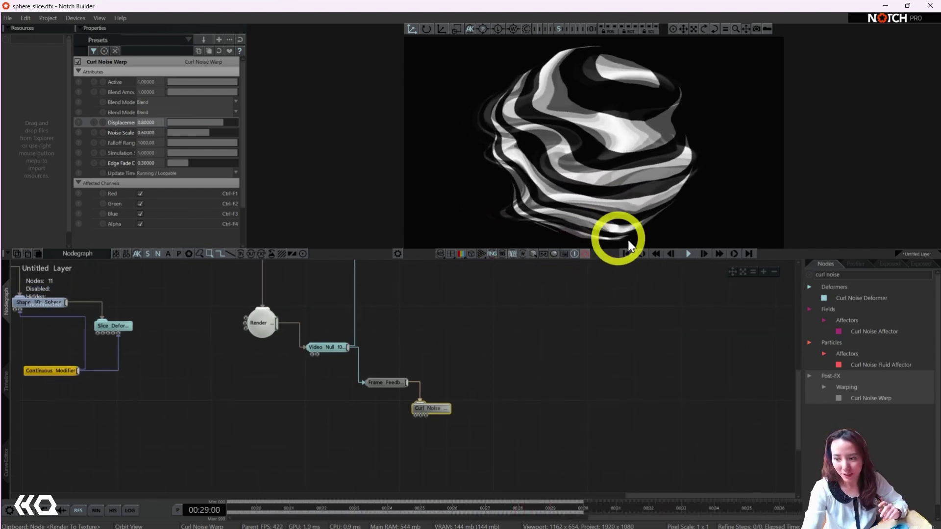
{"action": "left_click", "coordinate": [688, 251]}
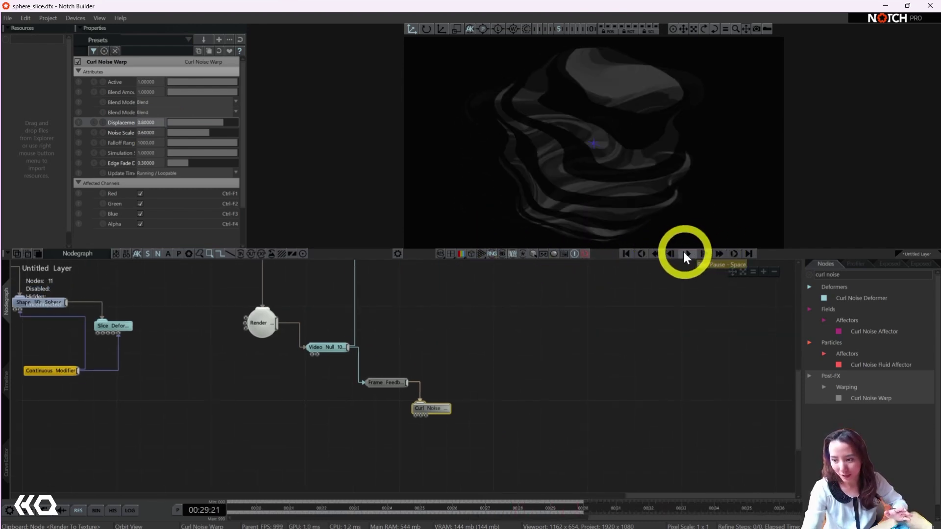
{"action": "left_click", "coordinate": [684, 252]}
{"action": "left_click", "coordinate": [683, 253]}
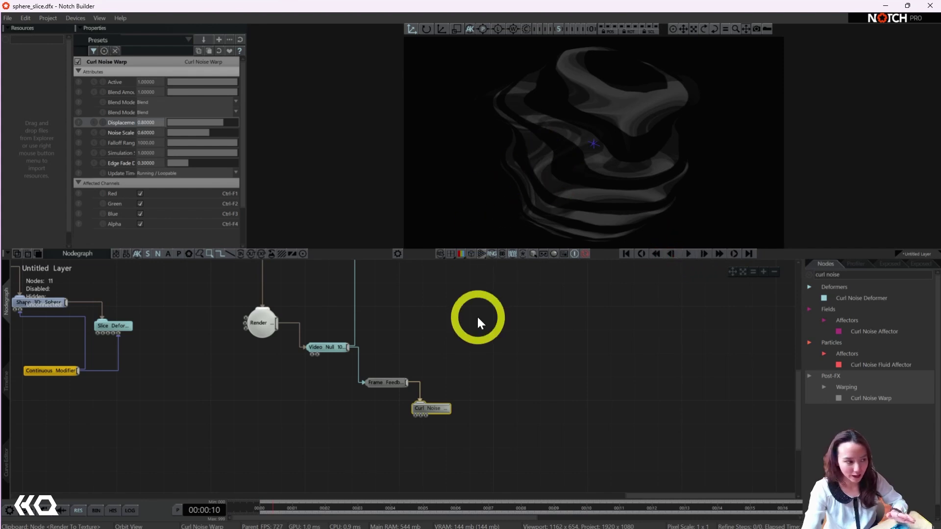
{"action": "middle_click_drag", "start_coordinate": [471, 428], "coordinate": [443, 373]}
- Add a Film Grading node via a 'film gra' search, wire Video Null into it, and position it
{"action": "left_click", "coordinate": [830, 274]}
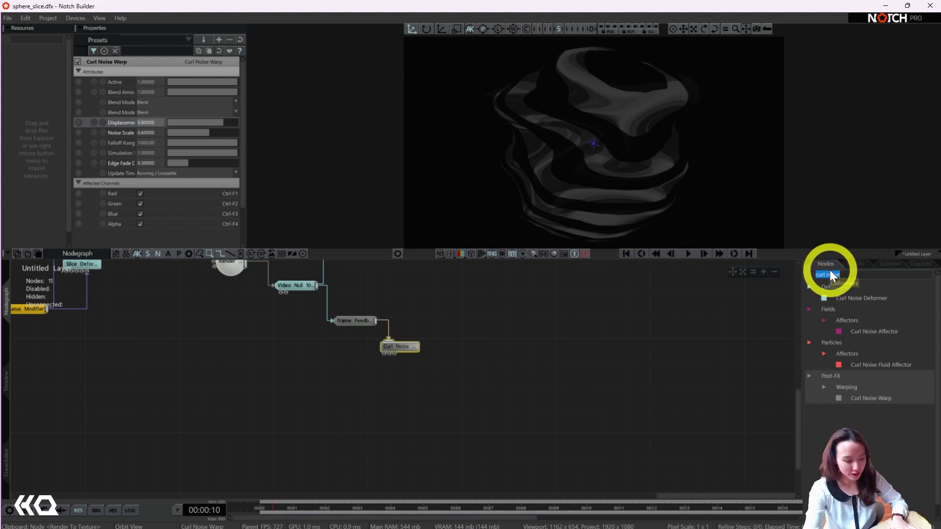
{"action": "type", "text": "film gra"}
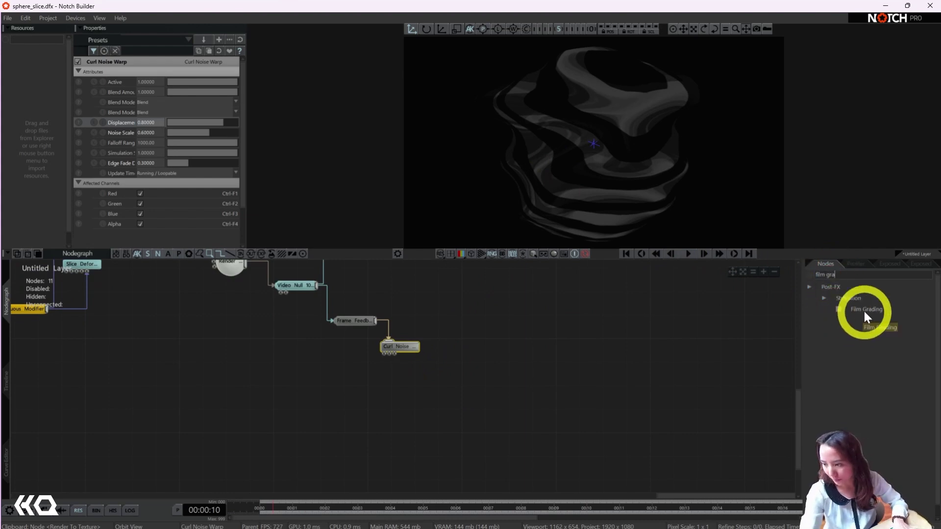
{"action": "left_click_drag", "start_coordinate": [865, 317], "coordinate": [457, 374]}
{"action": "left_click_drag", "start_coordinate": [317, 285], "coordinate": [479, 379]}
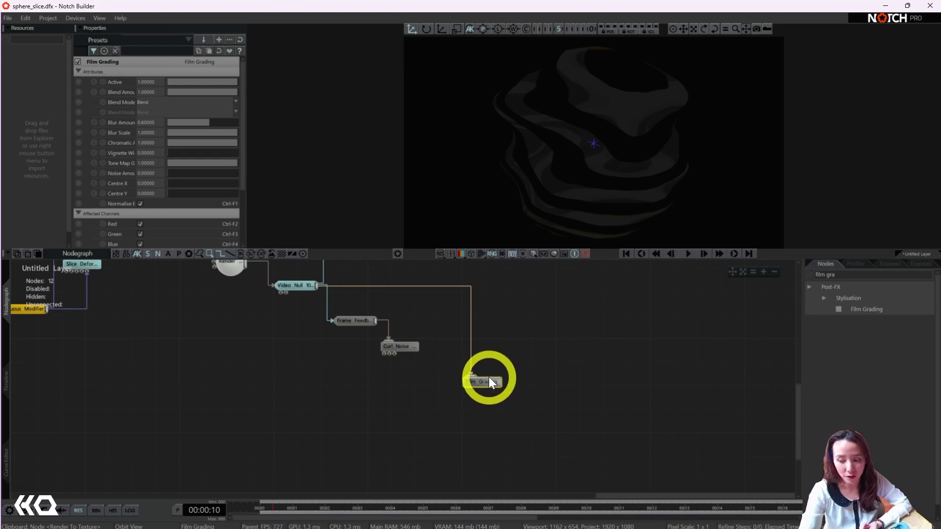
{"action": "left_click_drag", "start_coordinate": [489, 379], "coordinate": [471, 387]}
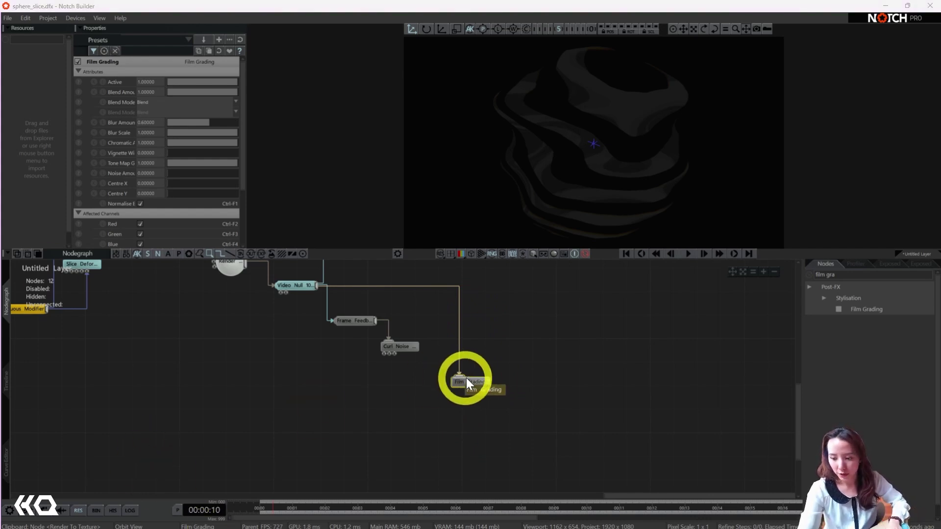
{"action": "left_click_drag", "start_coordinate": [466, 378], "coordinate": [451, 368]}
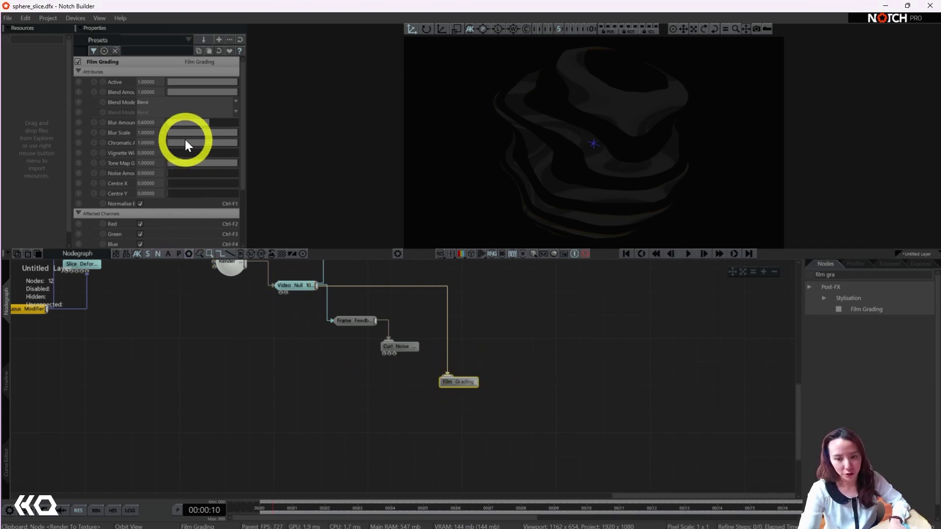
- Set Film Grading's Blur Amount to 1 and start playback
{"action": "double_click", "coordinate": [147, 122]}
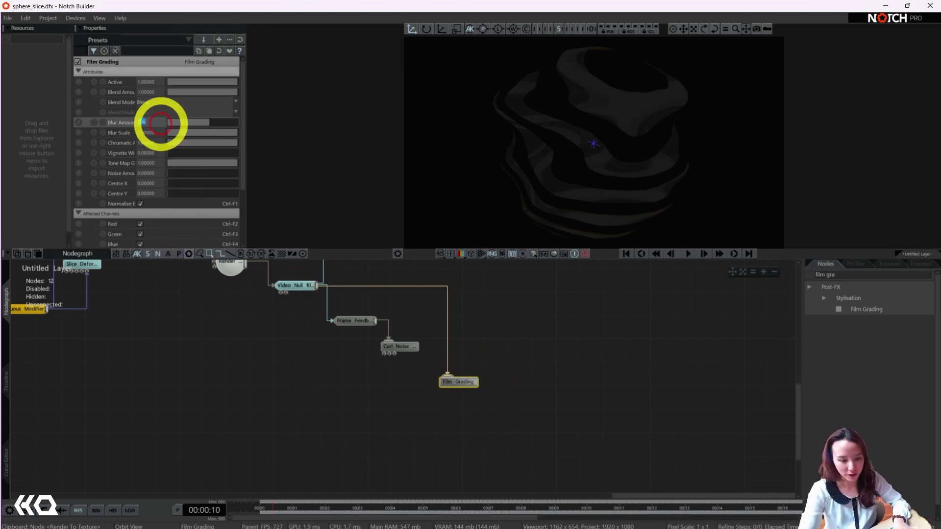
{"action": "type", "text": "1"}
{"action": "left_click", "coordinate": [687, 253]}
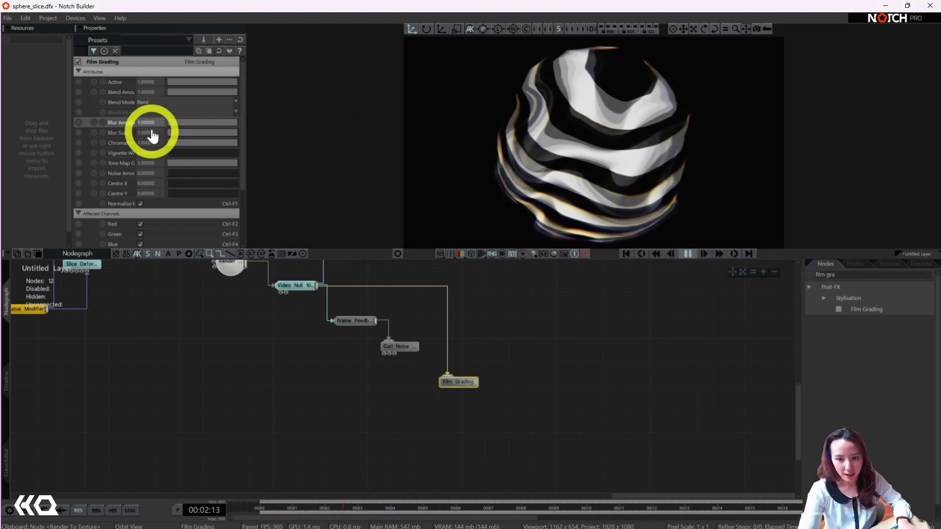
- Toggle Film Grading off and back on, then lower its Blur Scale to about 0.44
{"action": "left_click", "coordinate": [380, 413]}
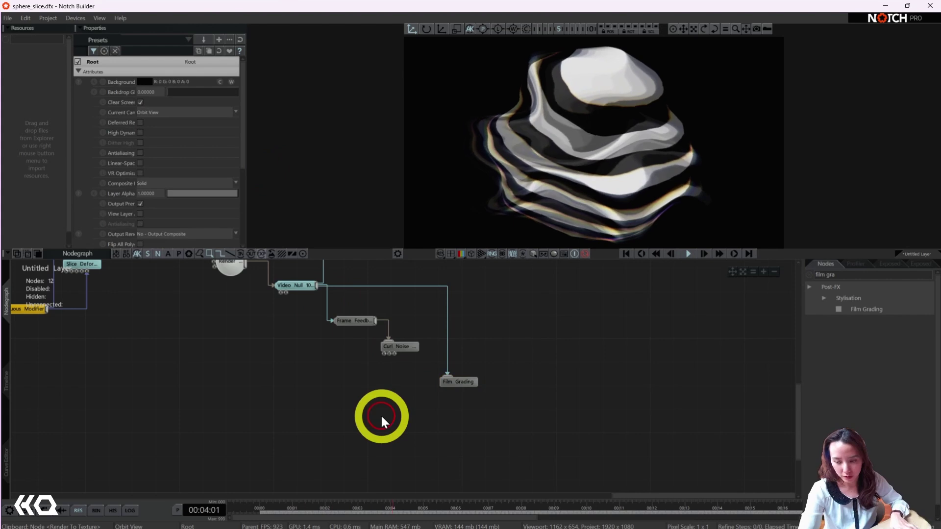
{"action": "left_click", "coordinate": [457, 382]}
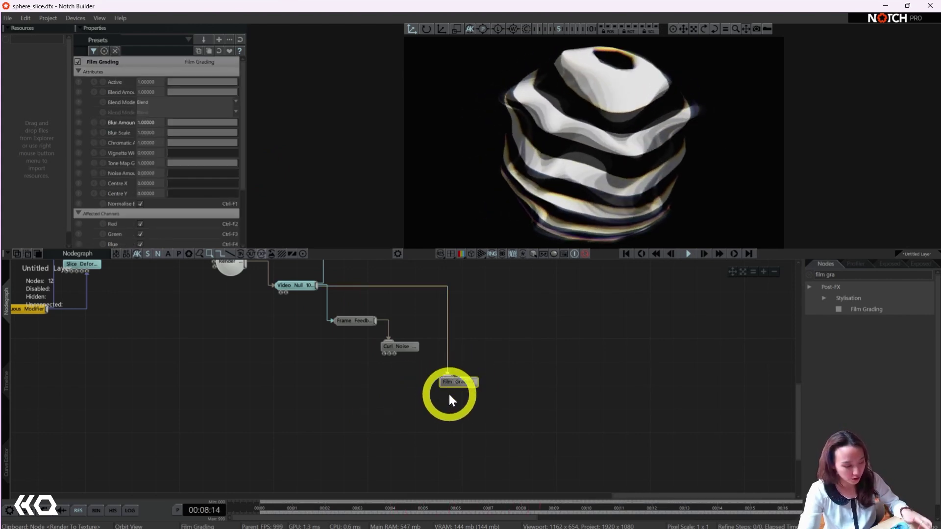
{"action": "key", "text": "ctrl+e"}
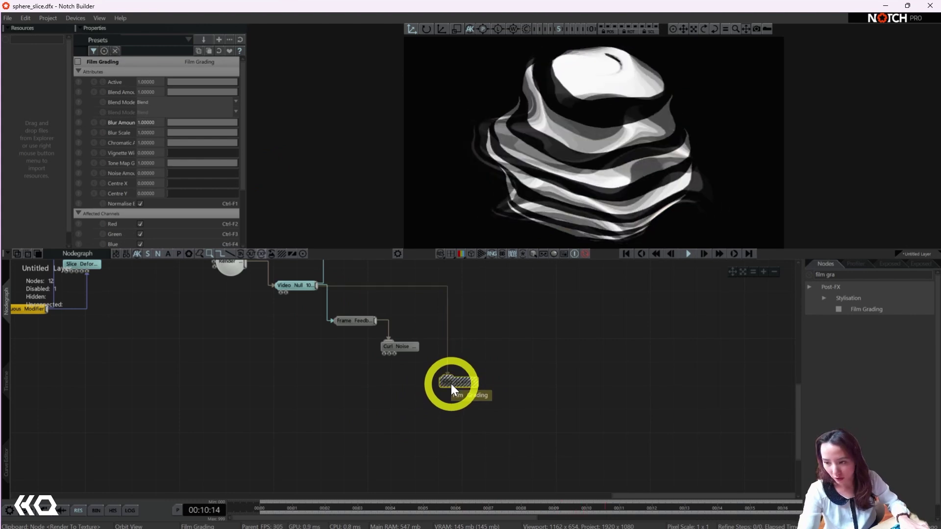
{"action": "key", "text": "ctrl+e"}
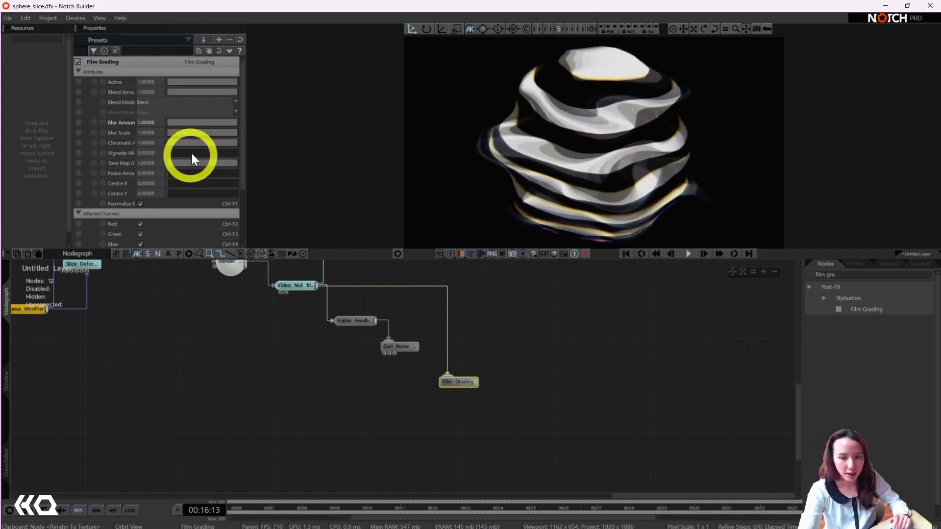
{"action": "left_click_drag", "start_coordinate": [220, 133], "coordinate": [192, 153]}
- Add a Colour Correction node from a 'colour corr' search and connect Video Null's output to it
{"action": "left_click", "coordinate": [539, 313]}
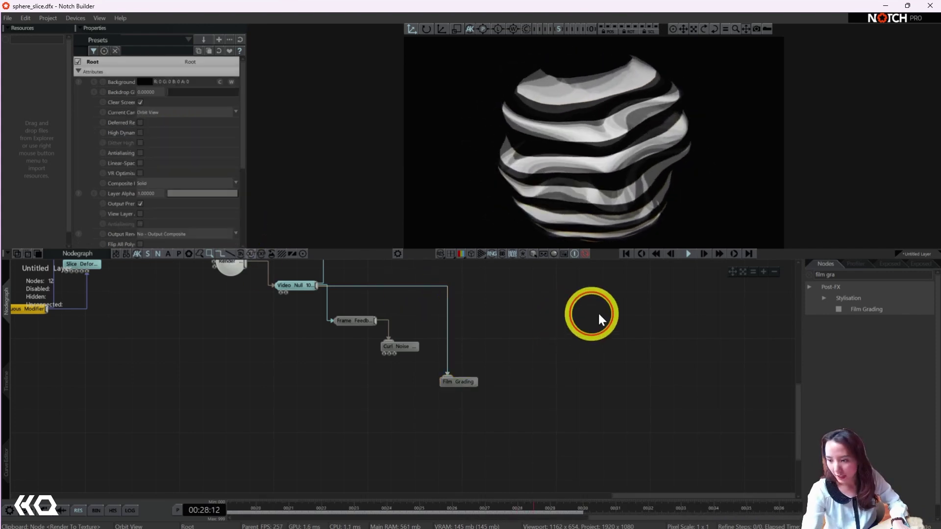
{"action": "double_click", "coordinate": [825, 274]}
{"action": "type", "text": "co"}
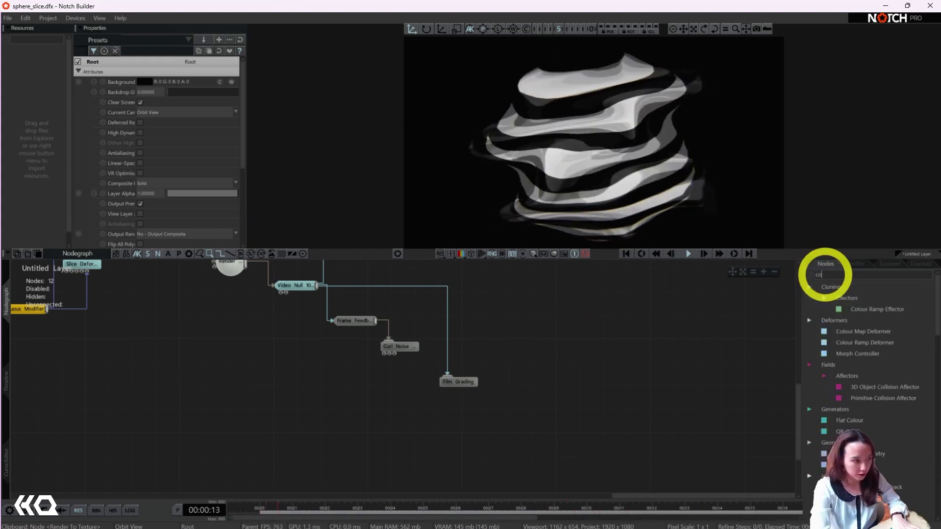
{"action": "type", "text": "lour corr"}
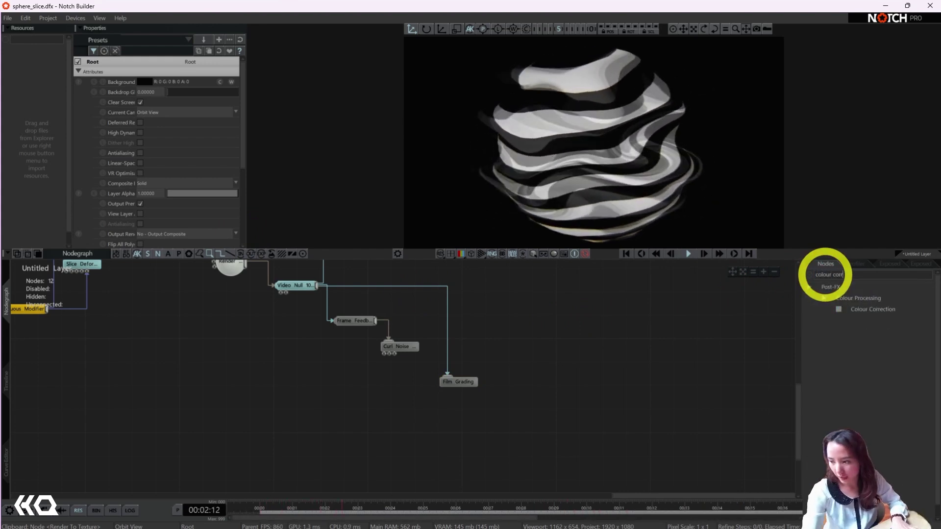
{"action": "left_click_drag", "start_coordinate": [858, 304], "coordinate": [538, 398]}
{"action": "left_click_drag", "start_coordinate": [311, 285], "coordinate": [524, 418]}
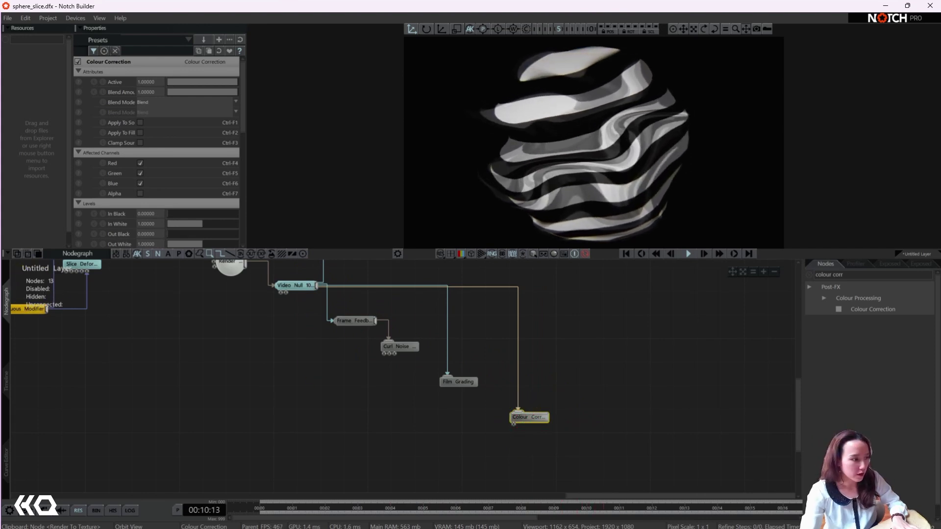
- Link Video Null to Colour Correction and set its Levels Brightness to exactly 1.9
{"action": "left_click", "coordinate": [54, 387]}
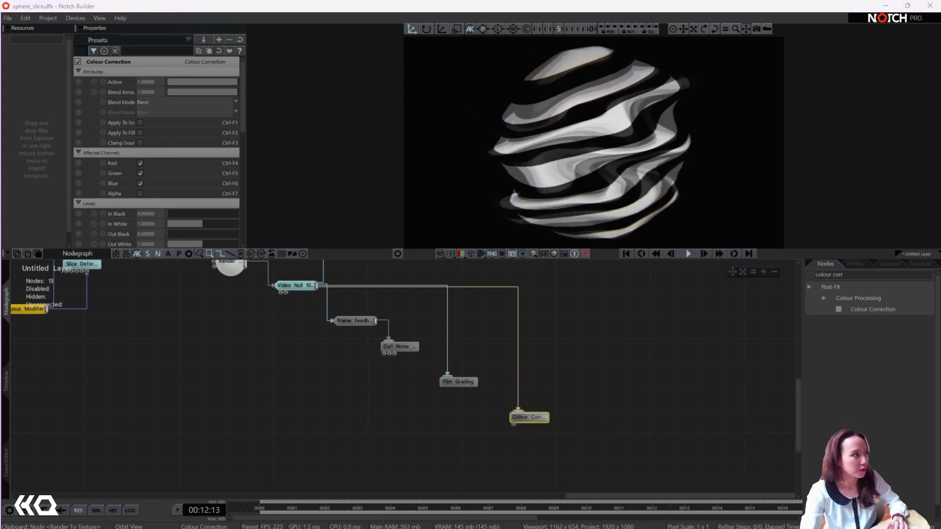
{"action": "left_click", "coordinate": [167, 244]}
{"action": "scroll", "coordinate": [159, 161], "scroll_direction": "down", "scroll_amount": 5}
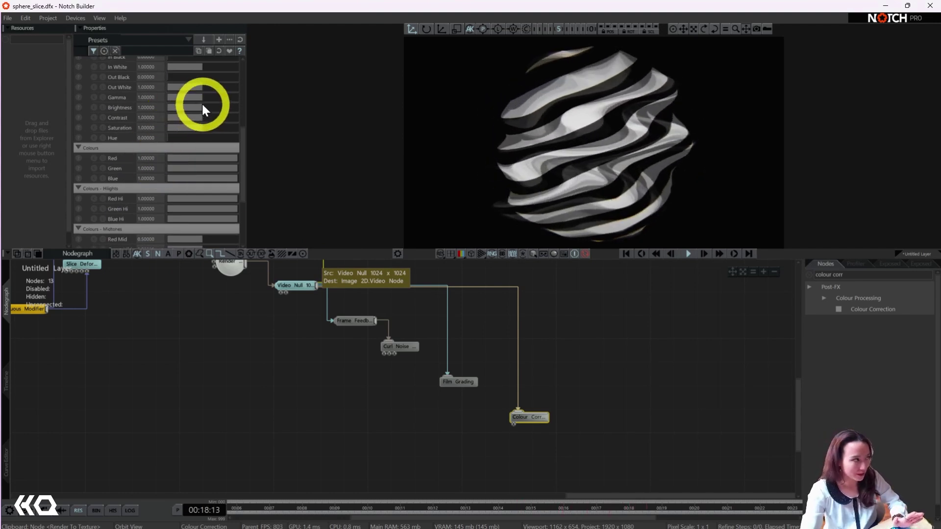
{"action": "left_click_drag", "start_coordinate": [202, 106], "coordinate": [229, 107]}
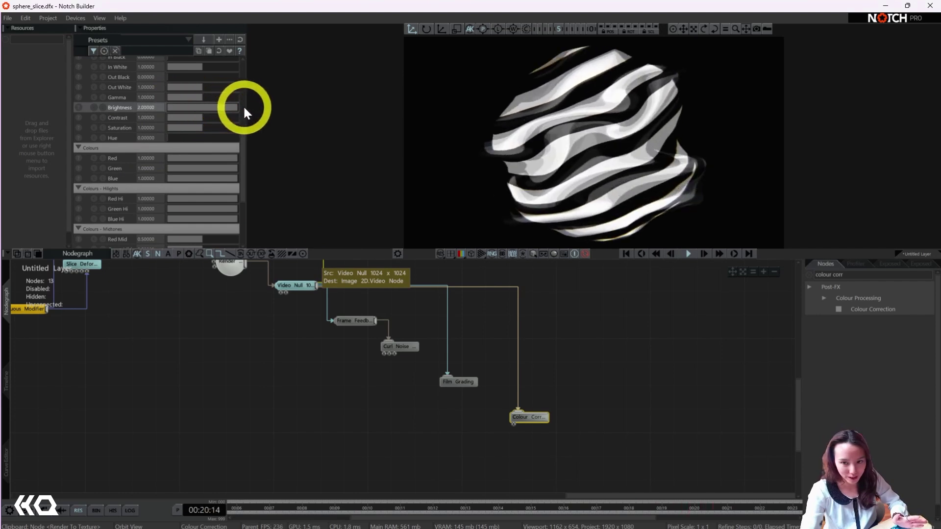
{"action": "double_click", "coordinate": [153, 106]}
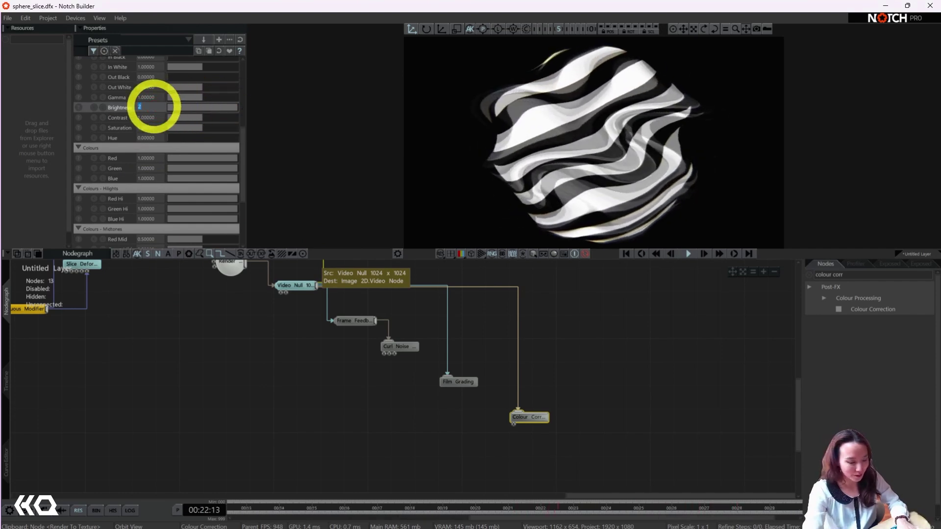
{"action": "type", "text": "1.9"}
{"action": "key", "text": "Return"}
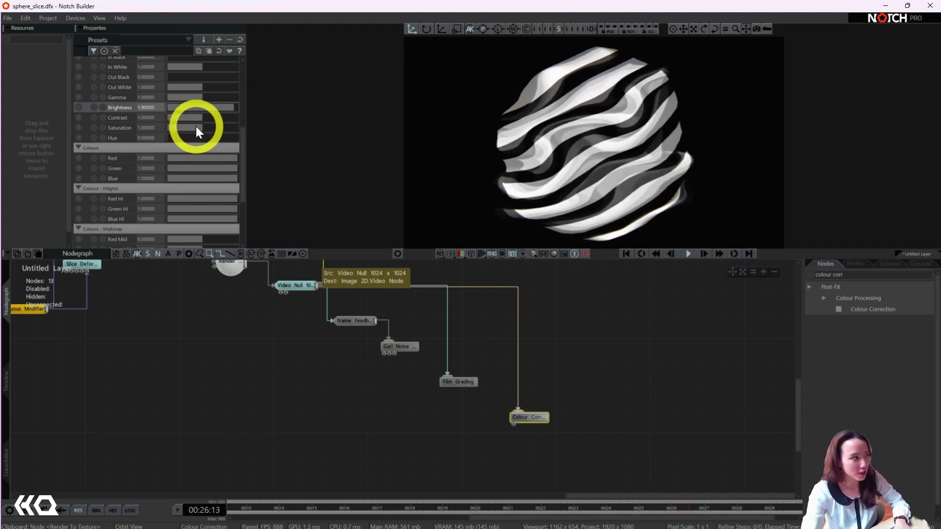
{"action": "scroll", "coordinate": [208, 121], "scroll_direction": "down", "scroll_amount": 2}
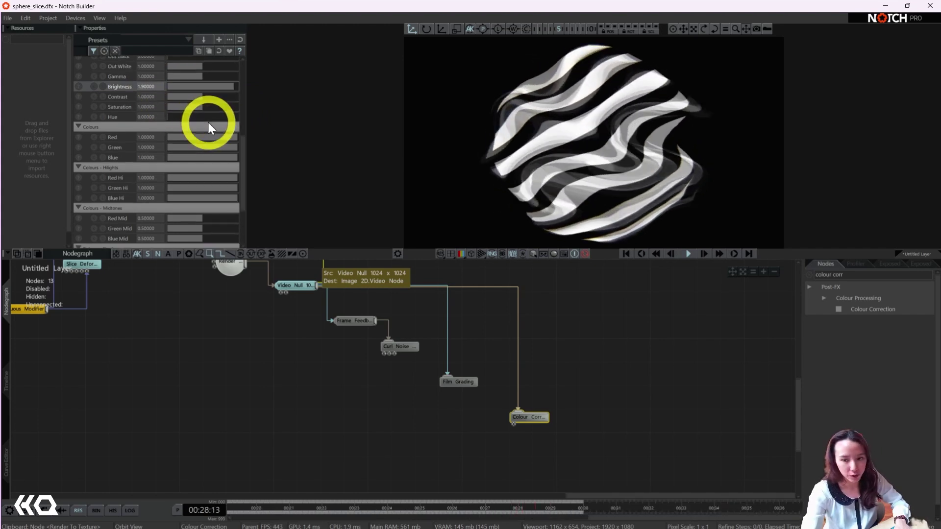
{"action": "scroll", "coordinate": [205, 118], "scroll_direction": "down", "scroll_amount": 1}
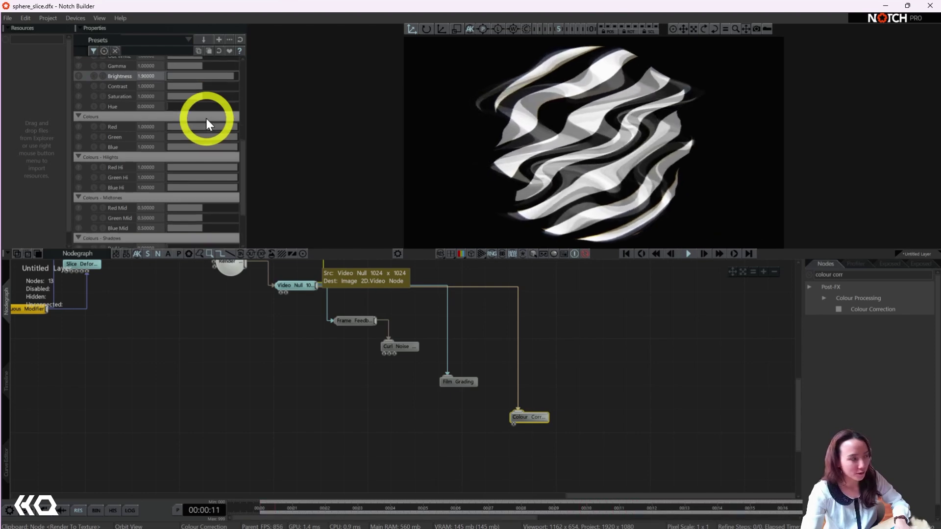
- Lower Red and Red Hi, raise Red Mid, and boost Saturation to about 1.68 with Hue near 1.27
{"action": "left_click_drag", "start_coordinate": [210, 126], "coordinate": [199, 128]}
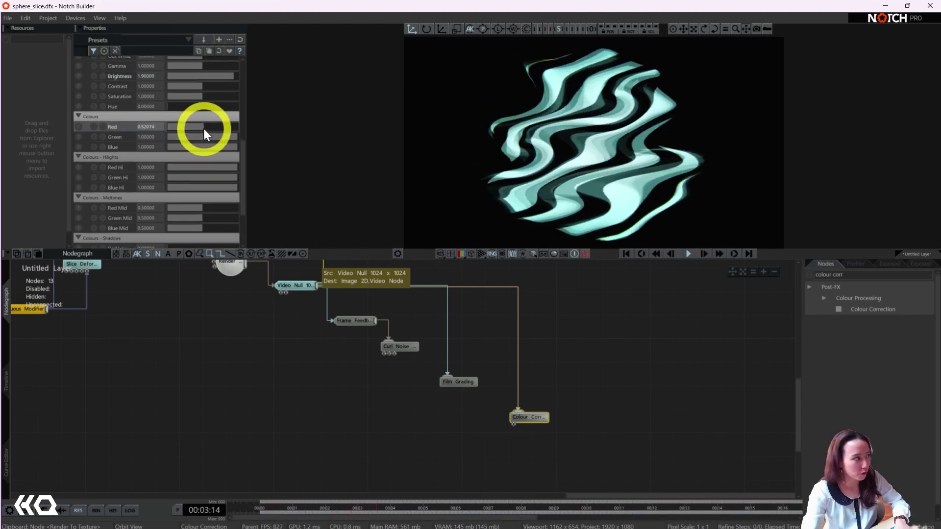
{"action": "scroll", "coordinate": [203, 127], "scroll_direction": "down", "scroll_amount": 5}
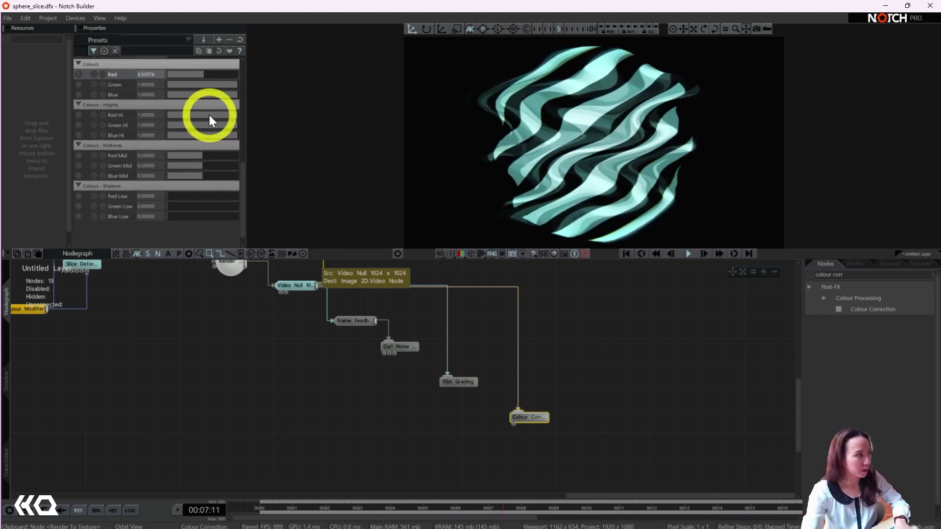
{"action": "left_click_drag", "start_coordinate": [208, 113], "coordinate": [187, 112]}
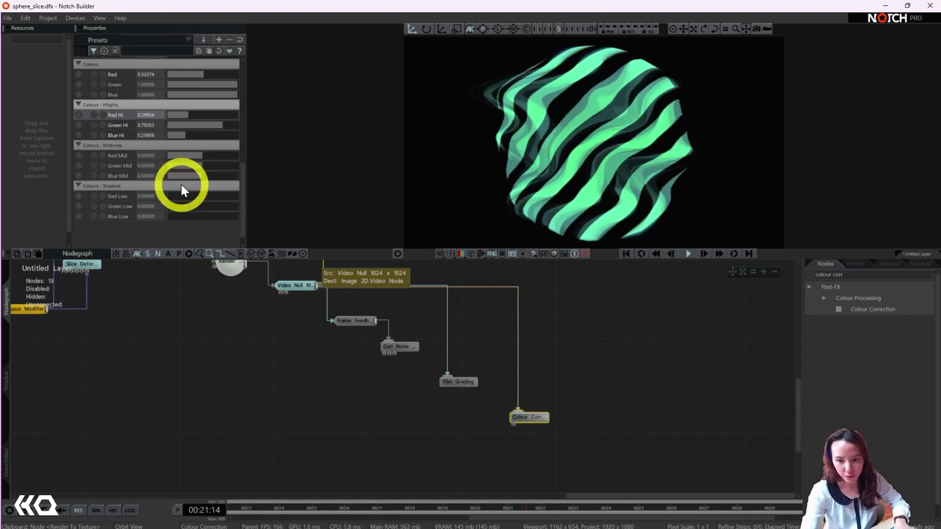
{"action": "mouse_move", "coordinate": [202, 156]}
{"action": "left_mouse_down"}
{"action": "mouse_move", "coordinate": [220, 155]}
{"action": "mouse_move", "coordinate": [183, 167]}
{"action": "mouse_move", "coordinate": [211, 170]}
{"action": "left_mouse_up"}
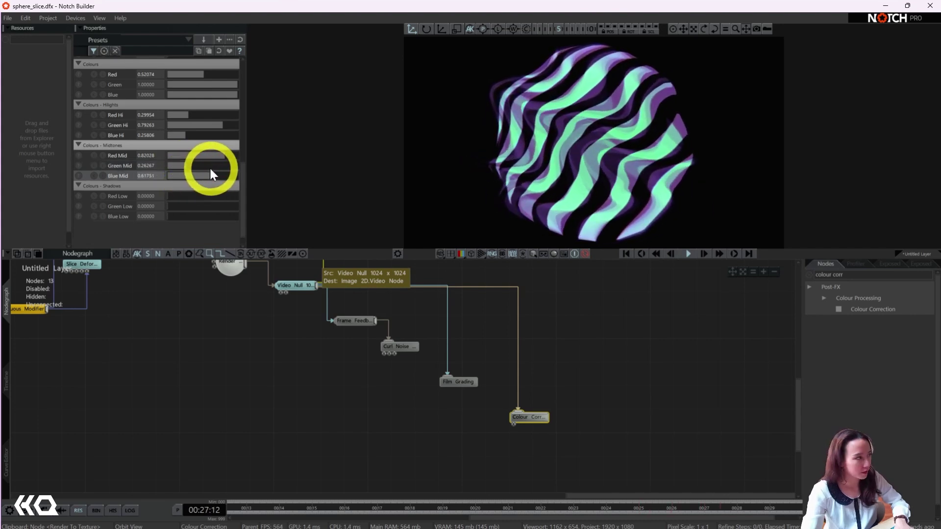
{"action": "left_click", "coordinate": [184, 201]}
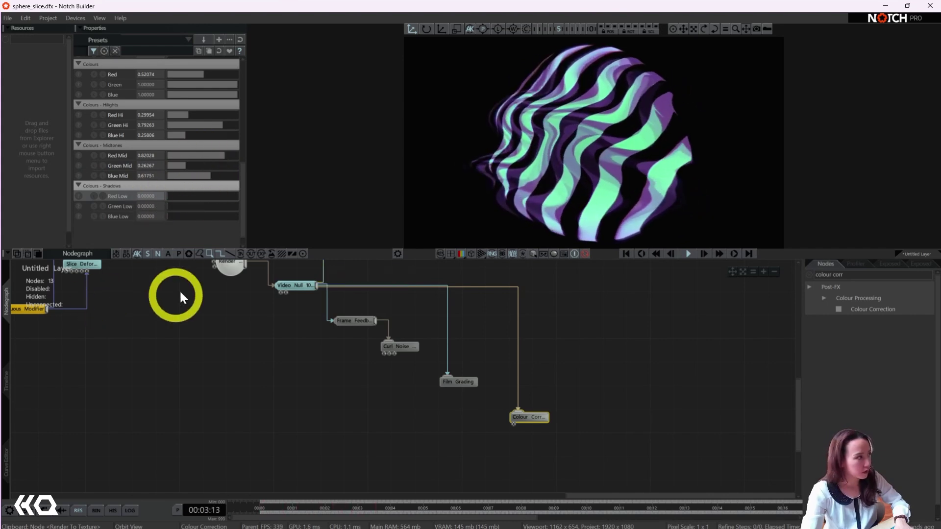
{"action": "scroll", "coordinate": [196, 146], "scroll_direction": "up", "scroll_amount": 3}
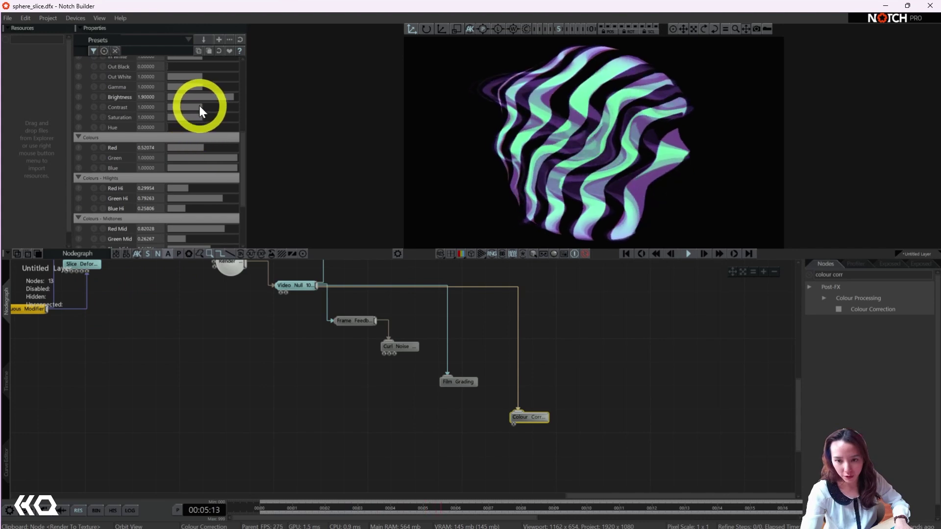
{"action": "left_click_drag", "start_coordinate": [201, 118], "coordinate": [181, 126]}
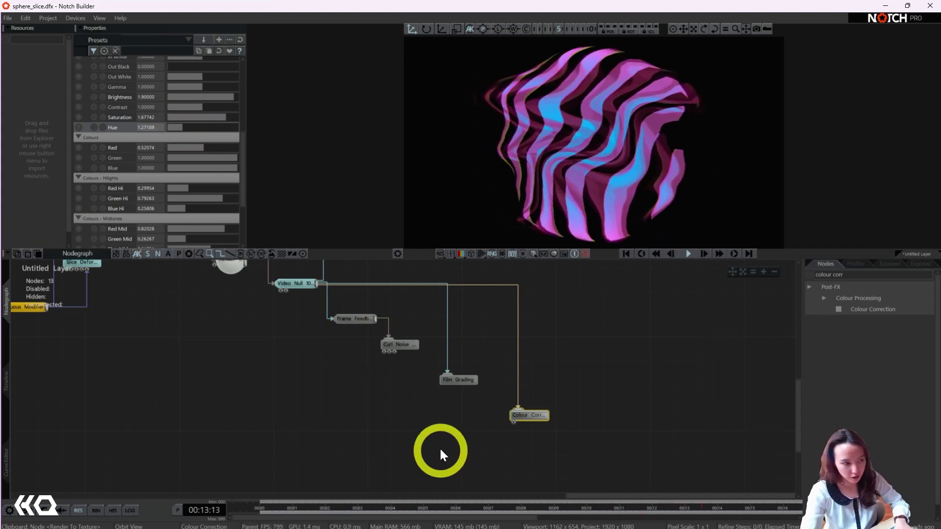
- Raise Frame Feedback's Previous Frame to about 0.86 and lower Curl Noise Warp Displacement to about 0.71
{"action": "middle_click_drag", "start_coordinate": [438, 446], "coordinate": [348, 395]}
{"action": "left_click_drag", "start_coordinate": [546, 353], "coordinate": [636, 380]}
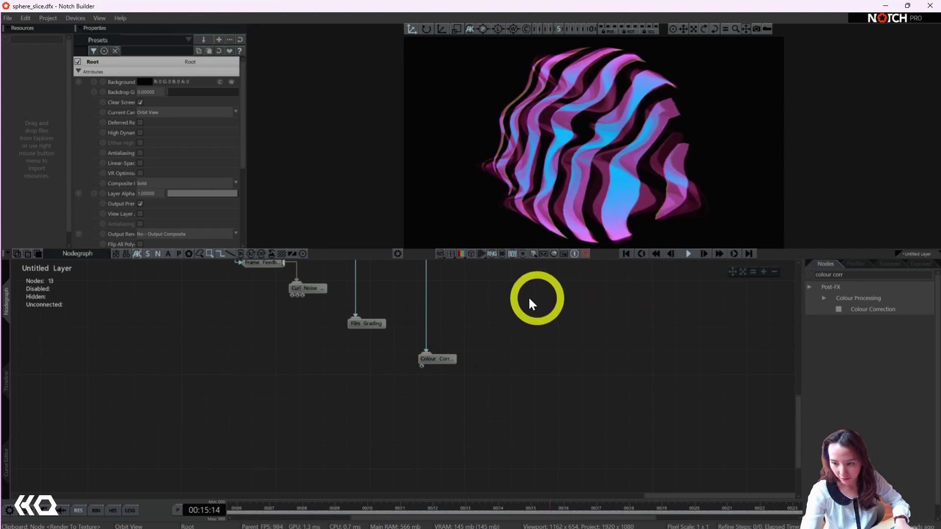
{"action": "middle_click_drag", "start_coordinate": [465, 312], "coordinate": [541, 388]}
{"action": "left_click", "coordinate": [382, 352]}
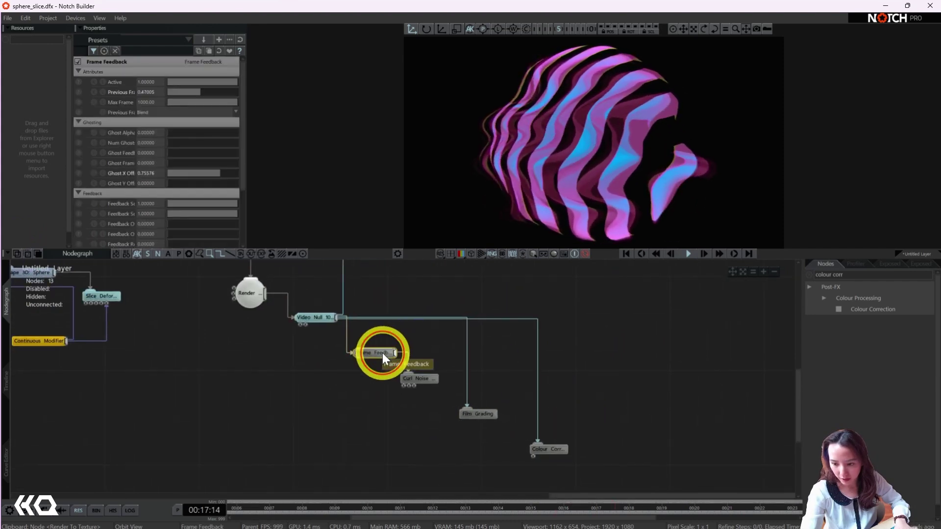
{"action": "left_click_drag", "start_coordinate": [200, 93], "coordinate": [214, 92]}
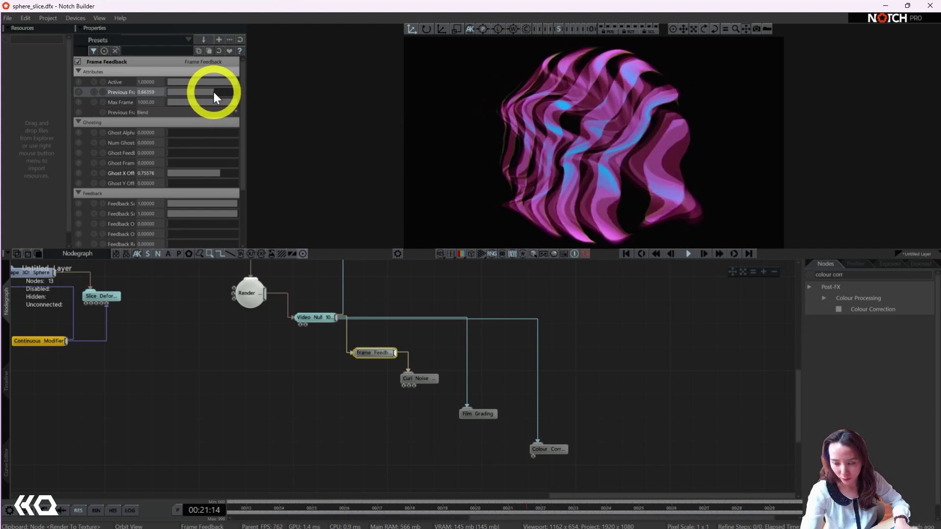
{"action": "left_click", "coordinate": [409, 381]}
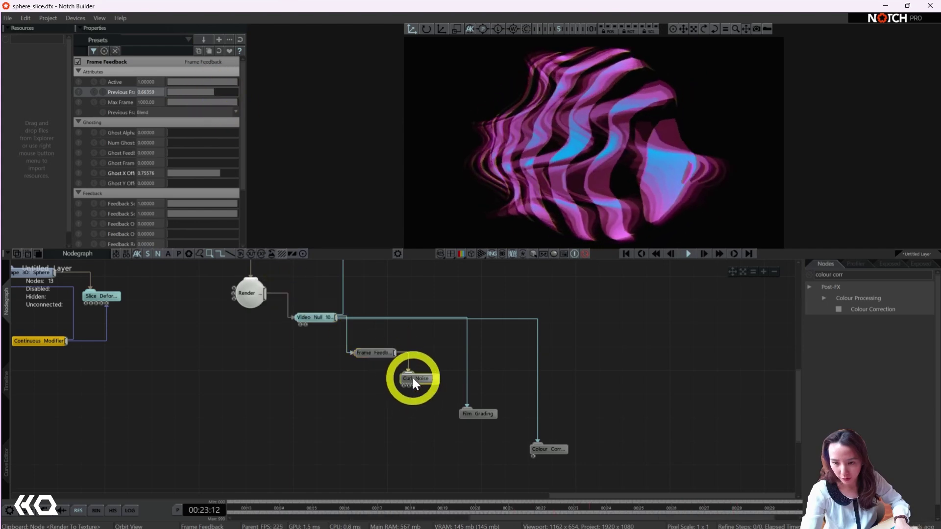
{"action": "mouse_move", "coordinate": [209, 122]}
{"action": "left_mouse_down"}
{"action": "mouse_move", "coordinate": [220, 123]}
{"action": "mouse_move", "coordinate": [204, 133]}
{"action": "mouse_move", "coordinate": [212, 133]}
{"action": "left_mouse_up"}
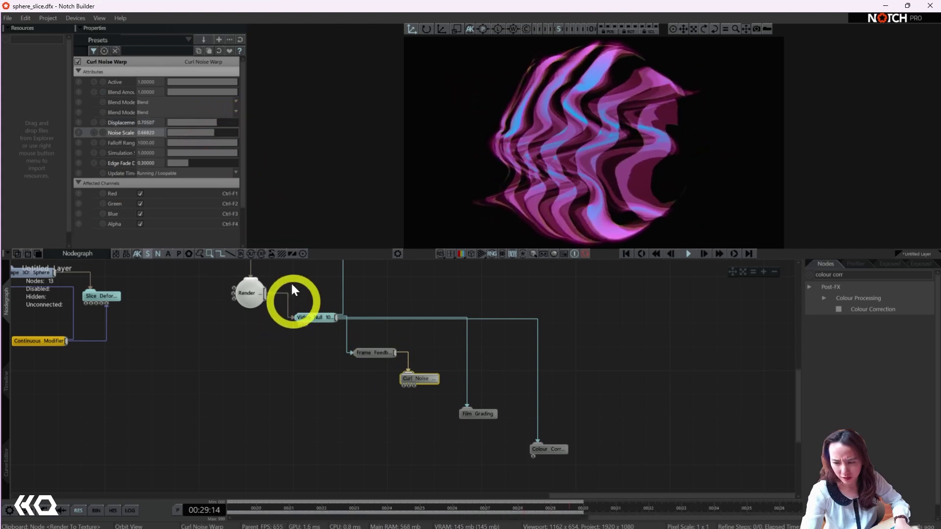
- Reposition Film Grading, nudge Colour Correction slightly left, and show Film Grading's properties
{"action": "middle_click_drag", "start_coordinate": [368, 427], "coordinate": [425, 369]}
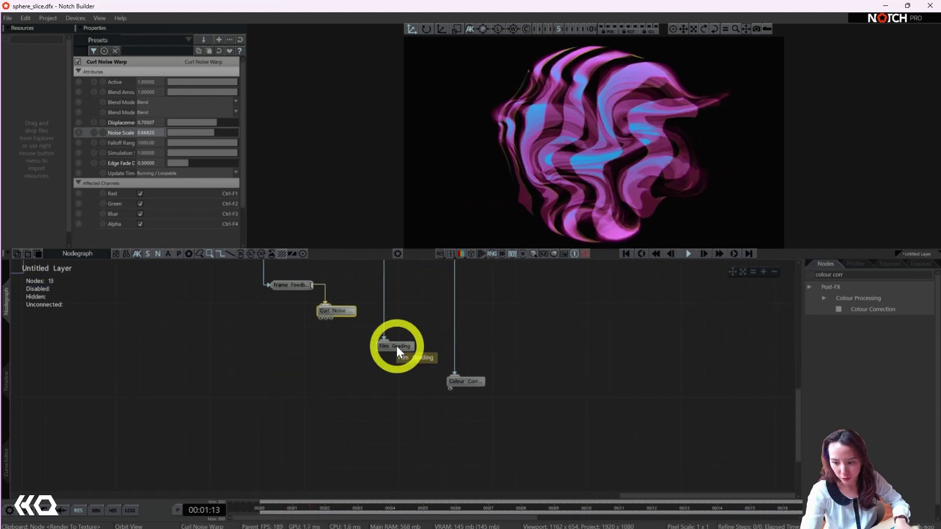
{"action": "left_click_drag", "start_coordinate": [396, 346], "coordinate": [410, 424]}
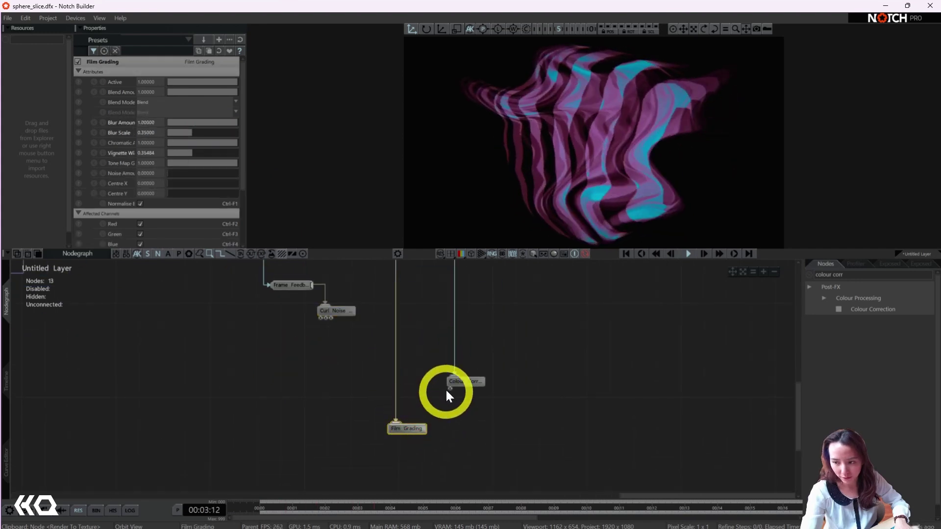
{"action": "left_click_drag", "start_coordinate": [415, 431], "coordinate": [417, 331]}
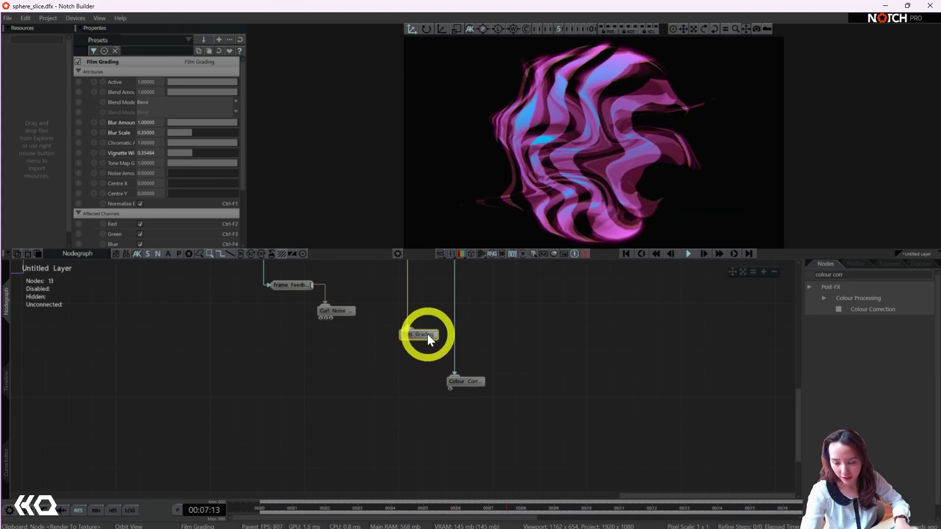
{"action": "left_click_drag", "start_coordinate": [460, 381], "coordinate": [449, 364]}
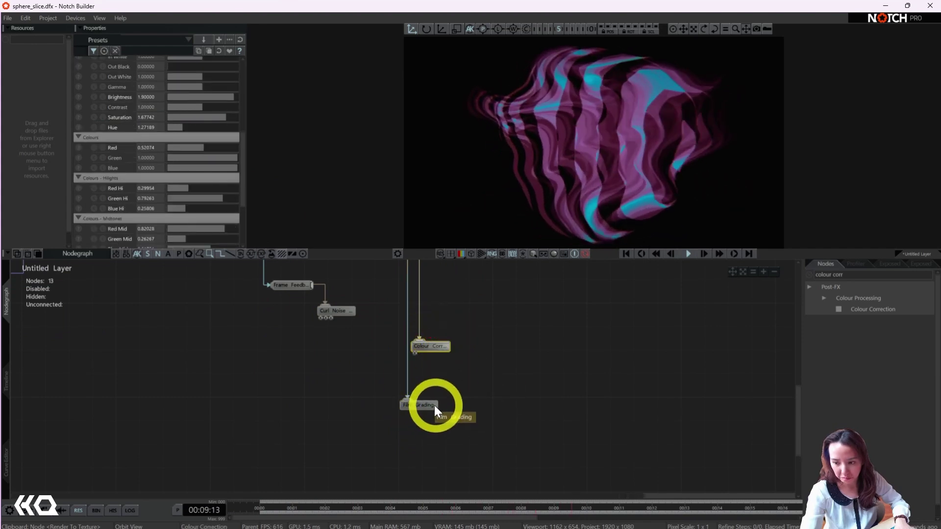
{"action": "left_click", "coordinate": [478, 408]}
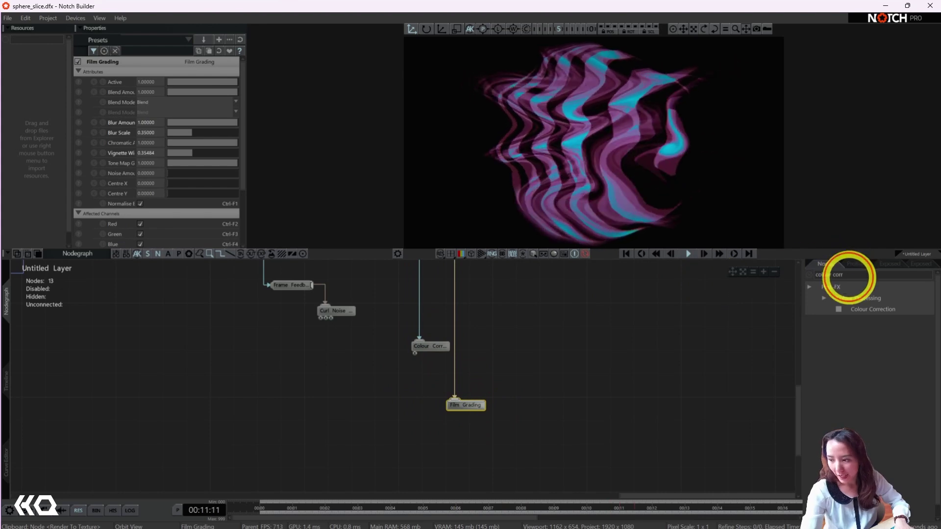
- Add a Halftone node to the graph and feed Video Null's output into it
{"action": "double_click", "coordinate": [849, 275]}
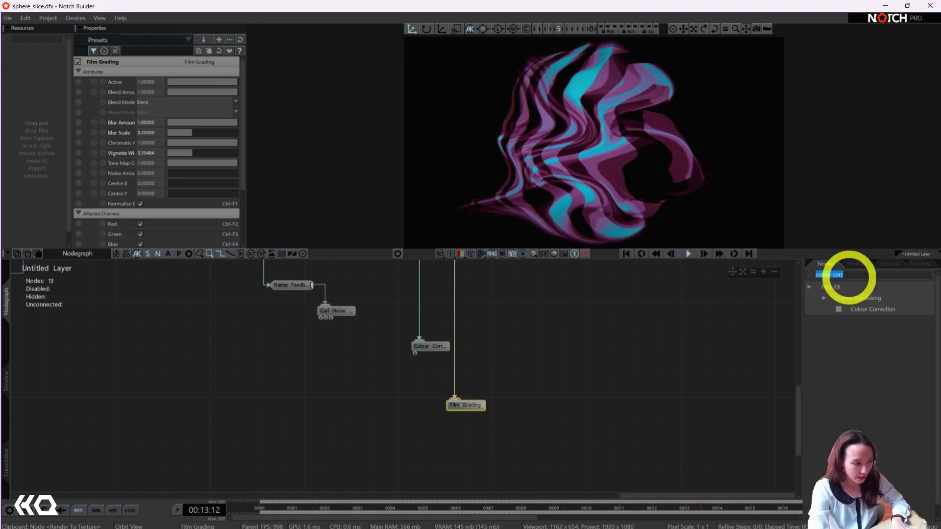
{"action": "type", "text": "half"}
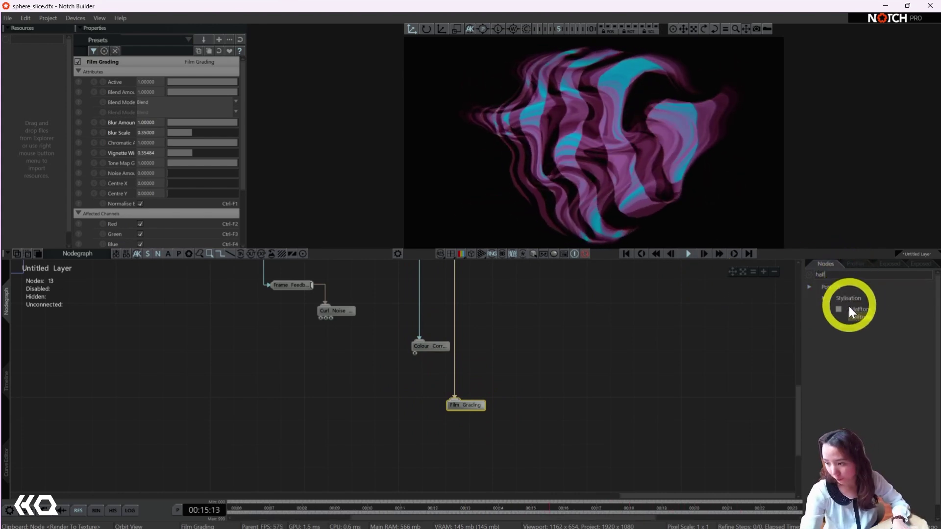
{"action": "left_click_drag", "start_coordinate": [852, 310], "coordinate": [664, 375]}
{"action": "left_click_drag", "start_coordinate": [534, 441], "coordinate": [535, 443]}
{"action": "scroll", "coordinate": [493, 389], "scroll_direction": "up", "scroll_amount": 2}
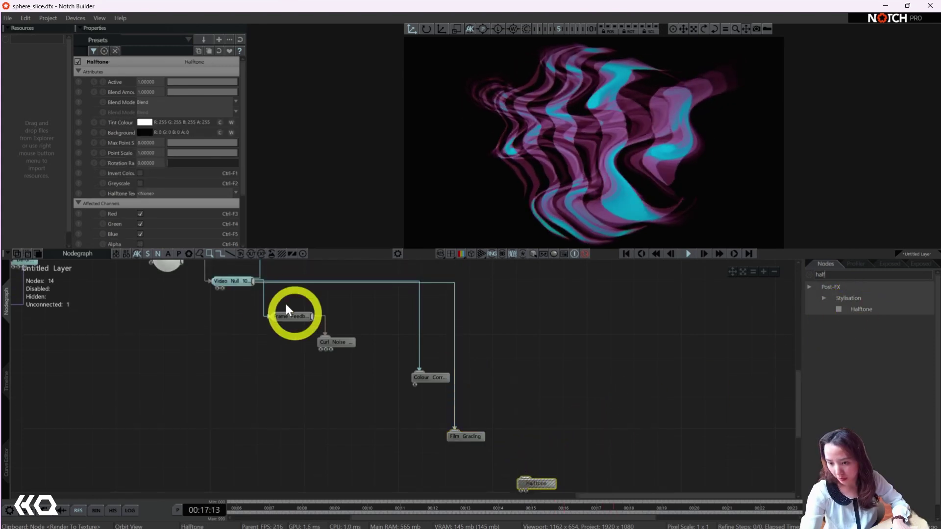
{"action": "left_click_drag", "start_coordinate": [250, 280], "coordinate": [505, 414]}
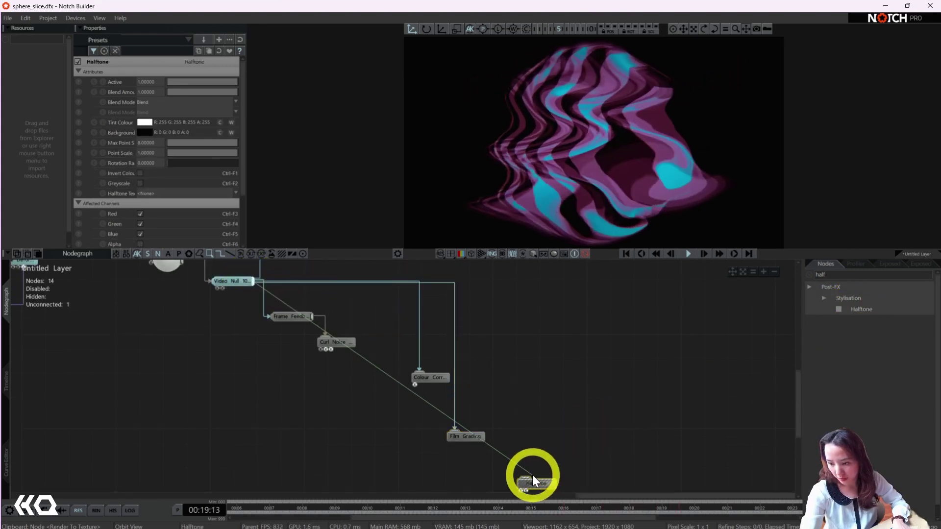
{"action": "left_click_drag", "start_coordinate": [532, 474], "coordinate": [497, 466]}
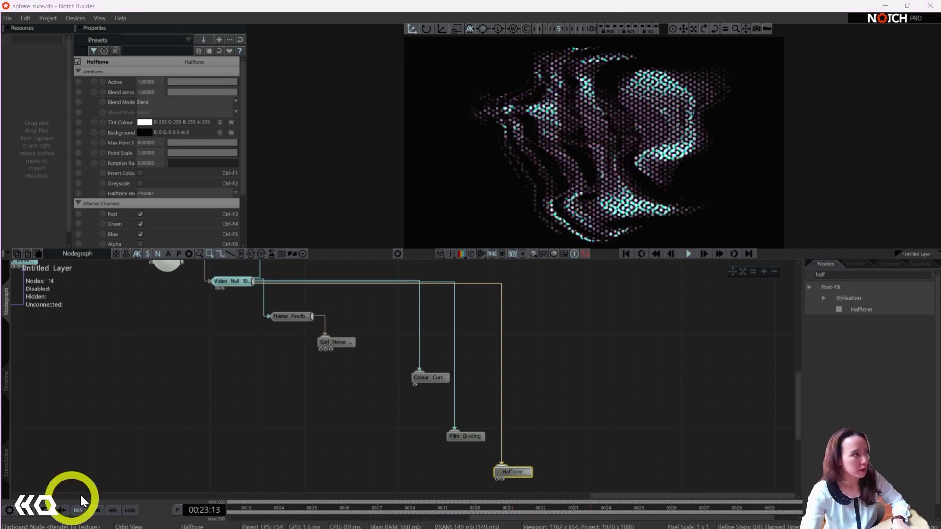
- Set the Halftone to Additive blending and lower its Max Point Size to 2.87558
{"action": "left_click", "coordinate": [510, 471]}
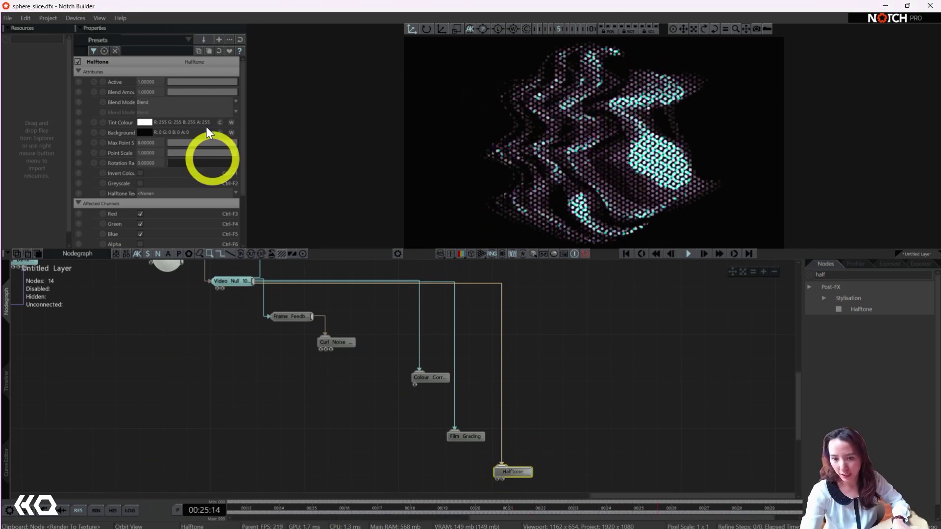
{"action": "left_click", "coordinate": [189, 103]}
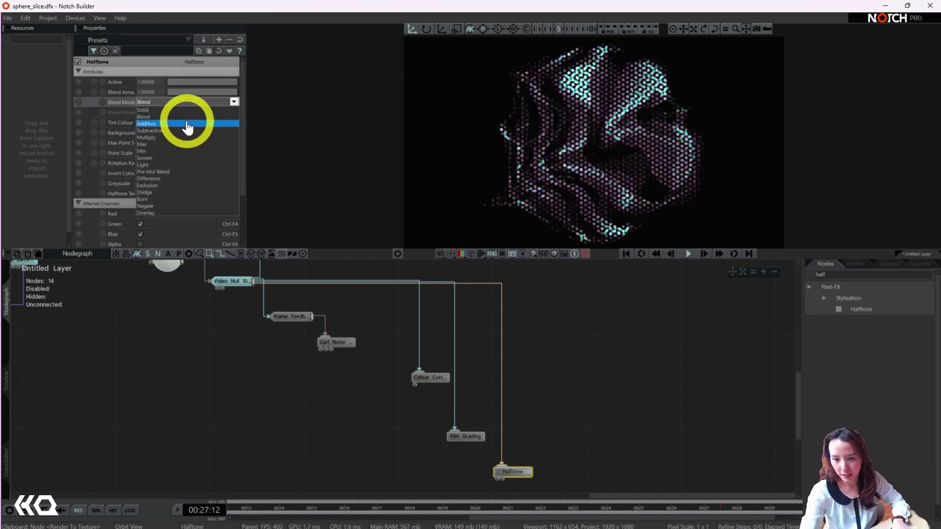
{"action": "left_click", "coordinate": [187, 123]}
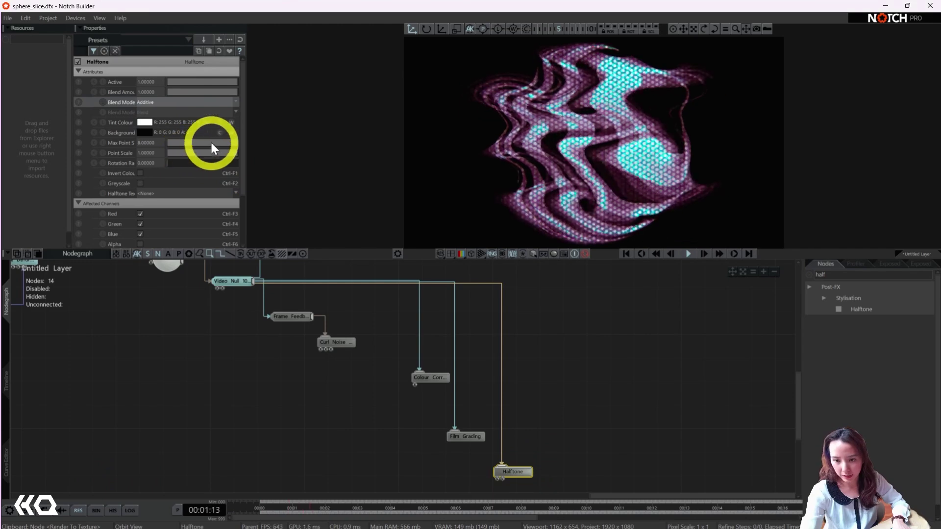
{"action": "mouse_move", "coordinate": [210, 143]}
{"action": "left_mouse_down"}
{"action": "mouse_move", "coordinate": [195, 142]}
{"action": "mouse_move", "coordinate": [210, 153]}
{"action": "mouse_move", "coordinate": [193, 144]}
{"action": "left_mouse_up"}
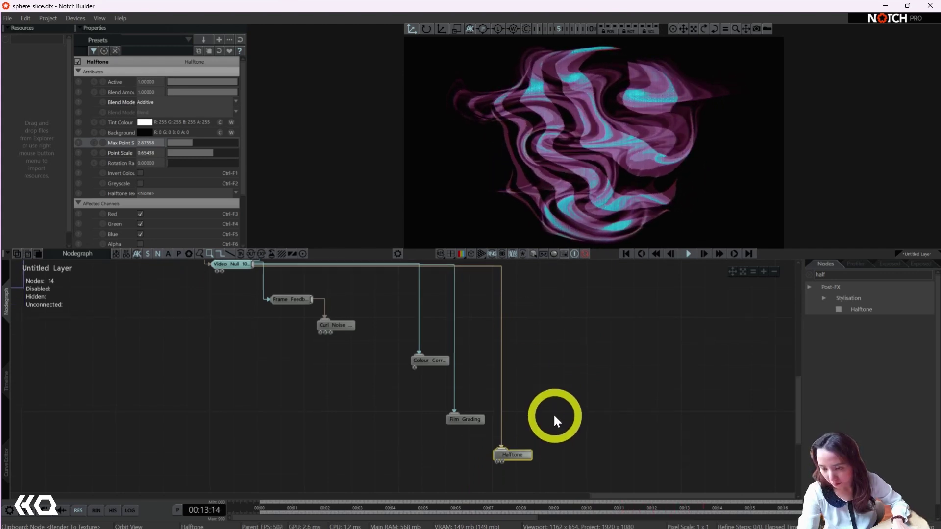
{"action": "middle_click_drag", "start_coordinate": [553, 414], "coordinate": [530, 372]}
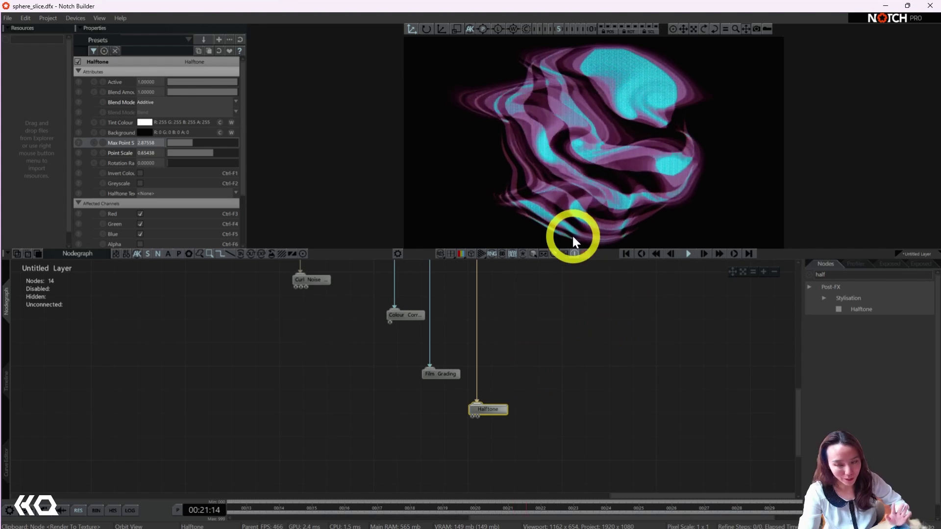
- Add a Glow node wired from Video Null and turn its Blend Amount down below 1
{"action": "left_click", "coordinate": [841, 274]}
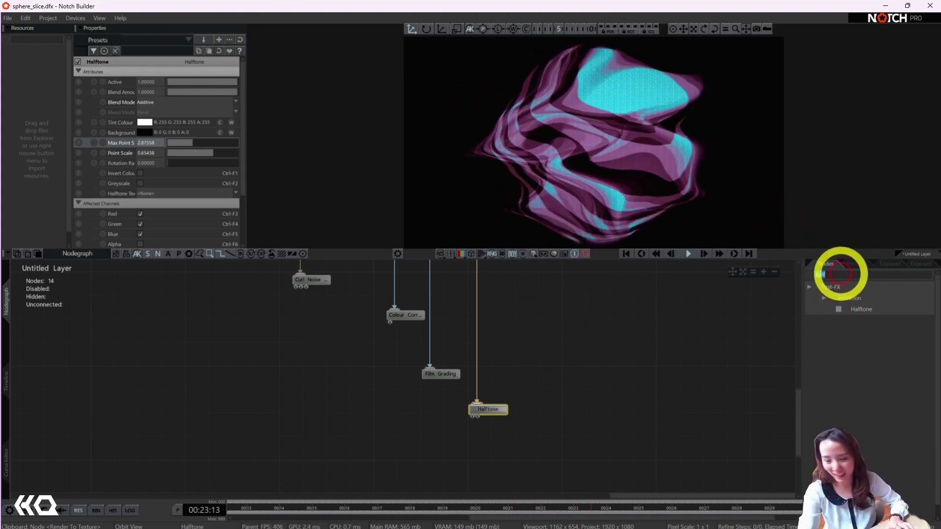
{"action": "type", "text": "glow"}
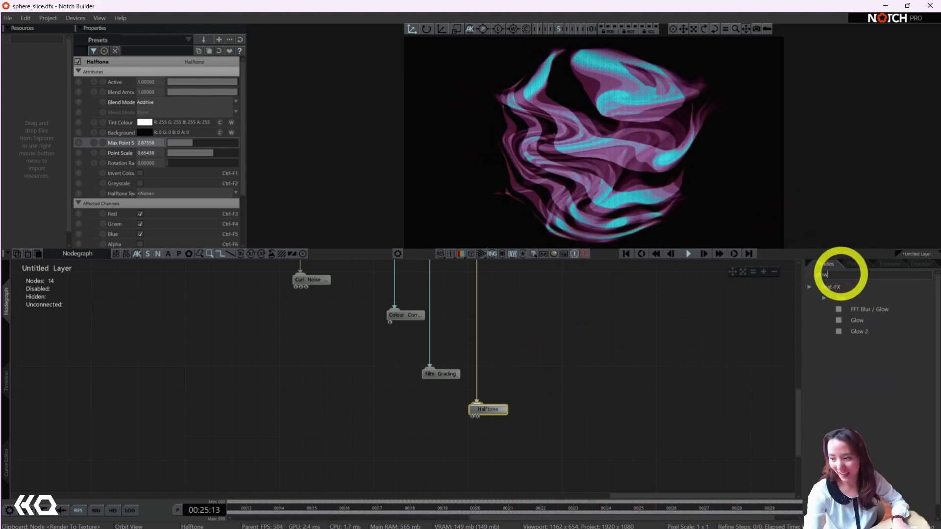
{"action": "left_click_drag", "start_coordinate": [848, 322], "coordinate": [294, 353]}
{"action": "left_click_drag", "start_coordinate": [227, 273], "coordinate": [534, 472]}
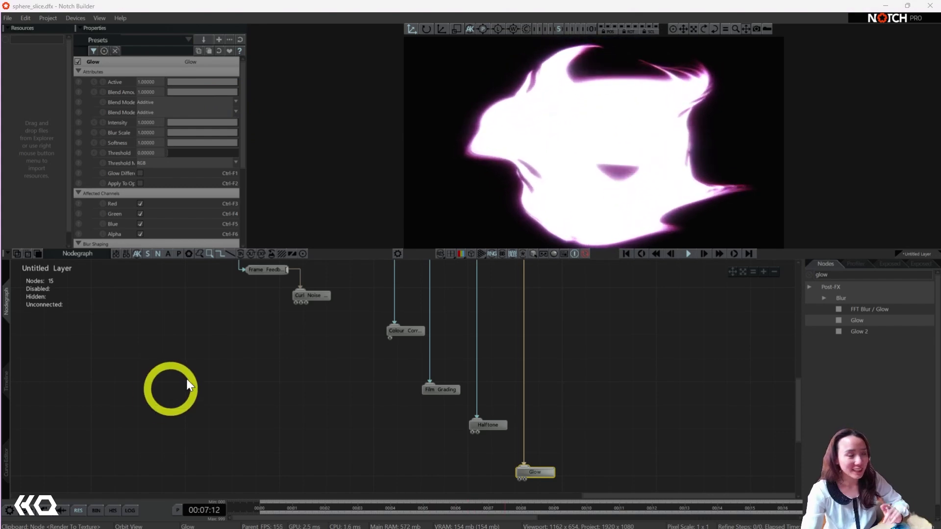
{"action": "left_click_drag", "start_coordinate": [201, 91], "coordinate": [177, 90]}
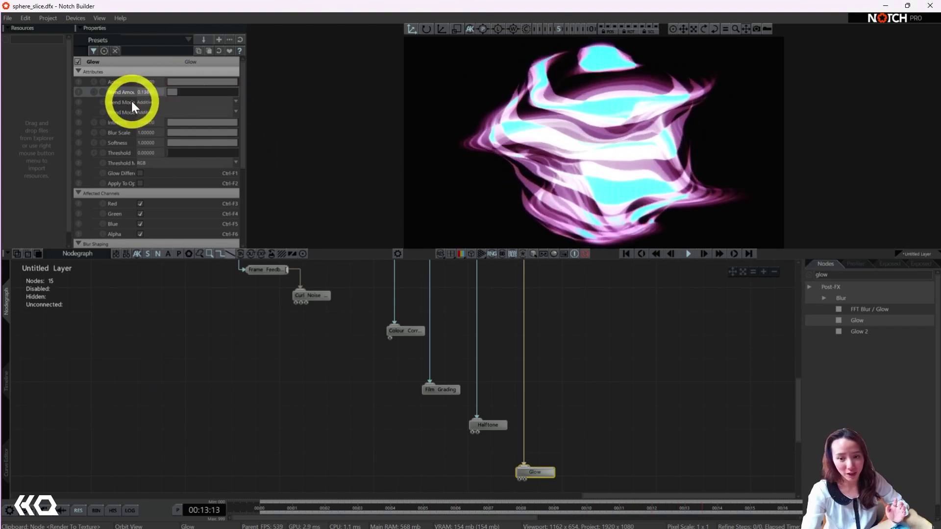
- Compare Solid, Pre-Mul, Light, Additive and Screen blending on the Glow, settling on Additive
{"action": "left_click", "coordinate": [166, 103]}
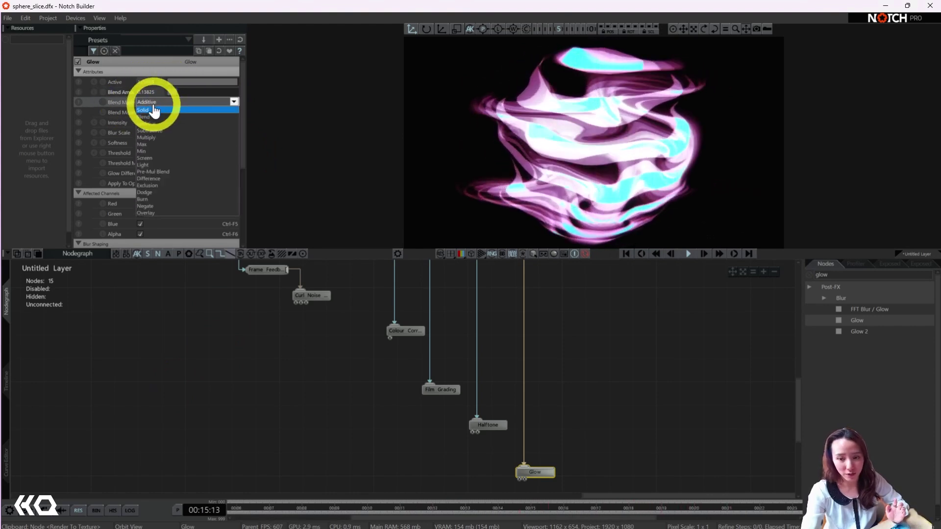
{"action": "left_click", "coordinate": [154, 111]}
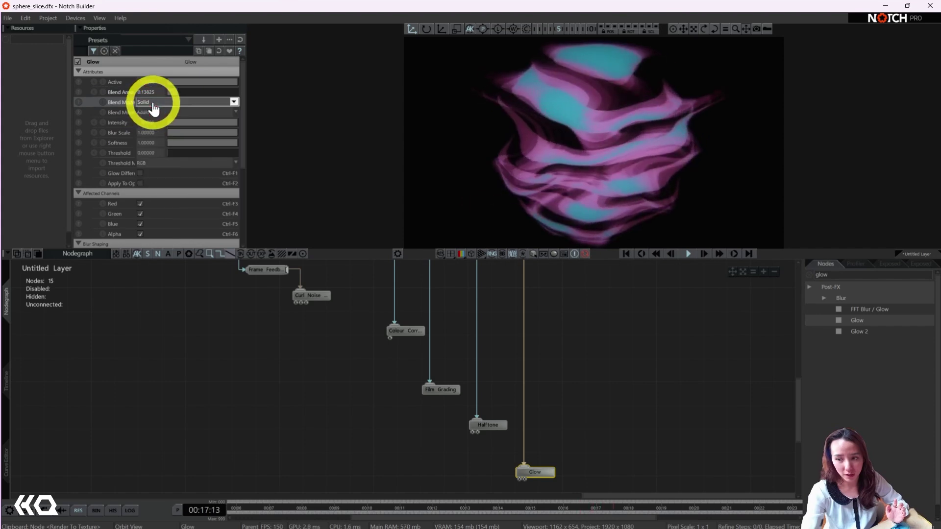
{"action": "left_click", "coordinate": [153, 102]}
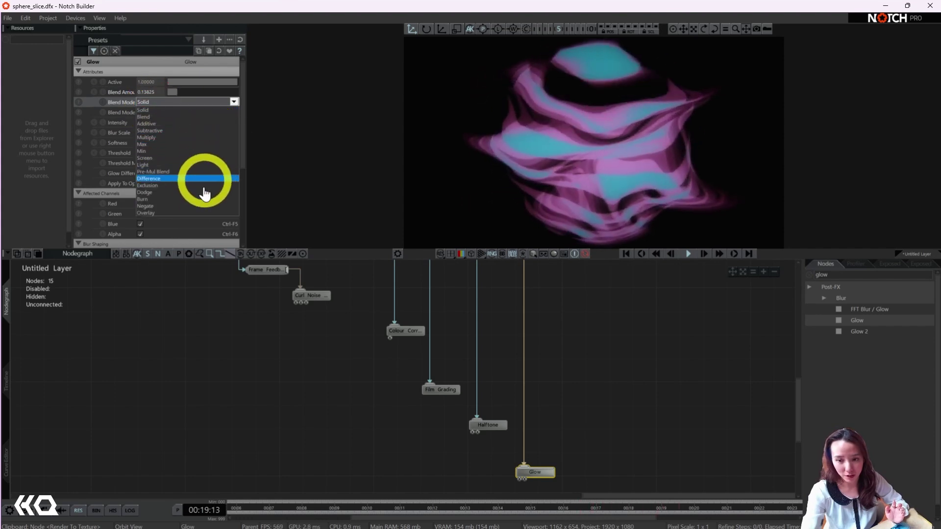
{"action": "left_click", "coordinate": [203, 172]}
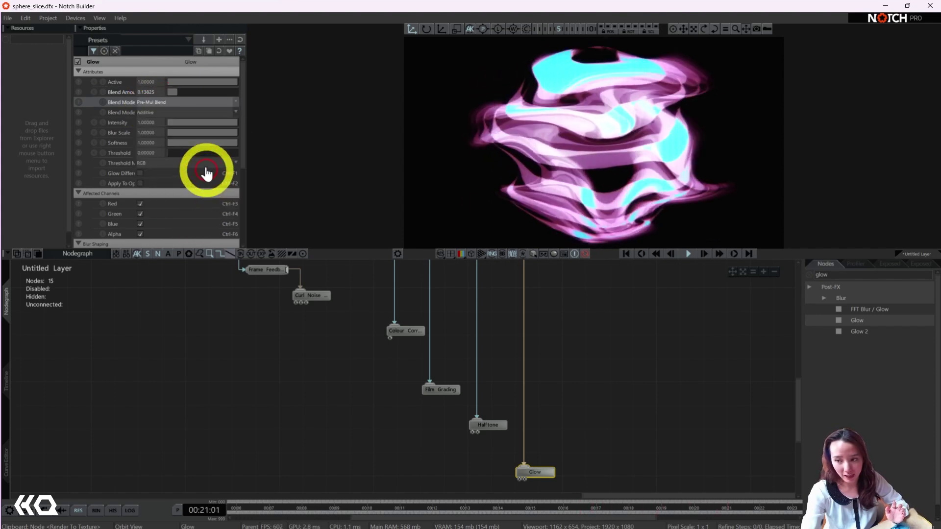
{"action": "left_click", "coordinate": [192, 100]}
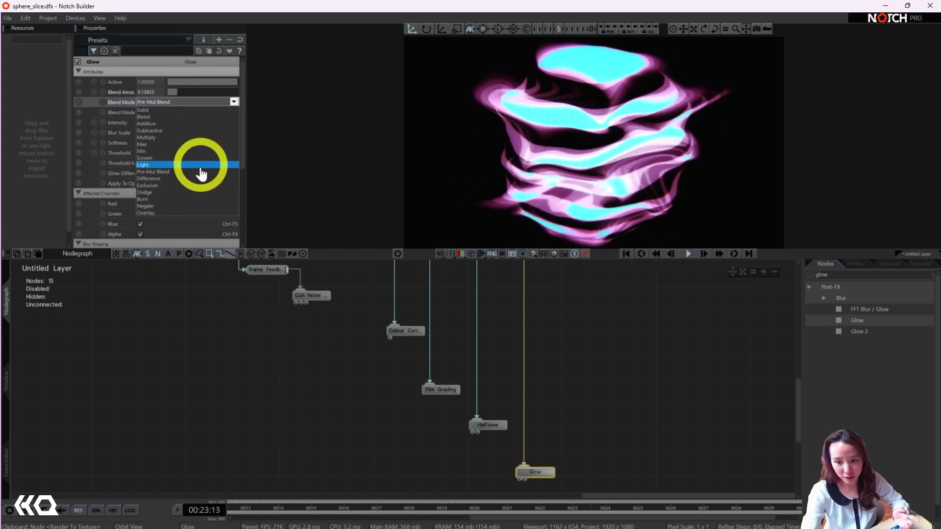
{"action": "left_click", "coordinate": [201, 165]}
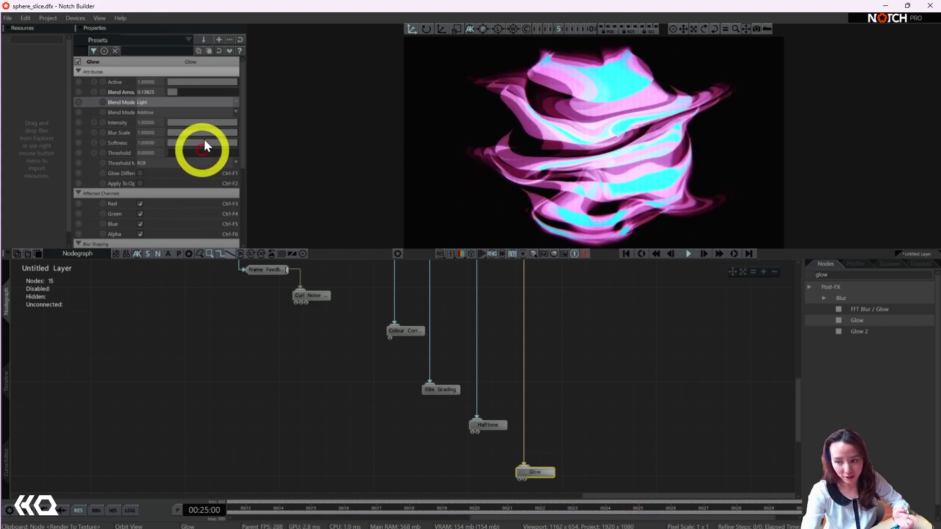
{"action": "left_click", "coordinate": [211, 102]}
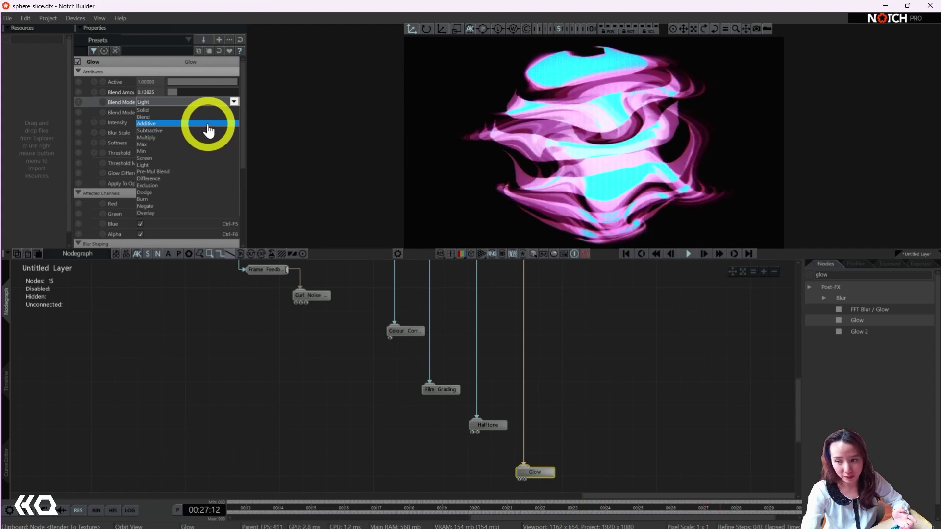
{"action": "left_click", "coordinate": [207, 124]}
{"action": "left_click", "coordinate": [199, 103]}
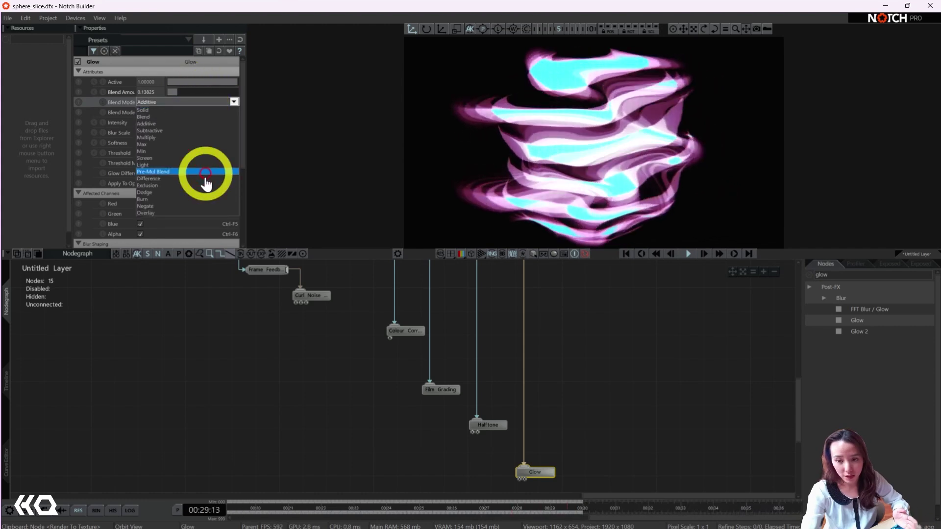
{"action": "left_click", "coordinate": [200, 158]}
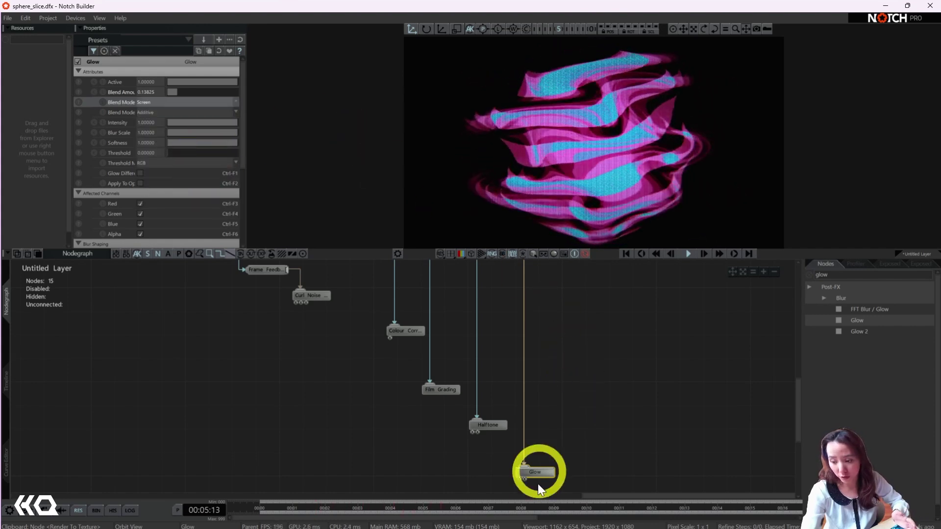
{"action": "key", "text": "d"}
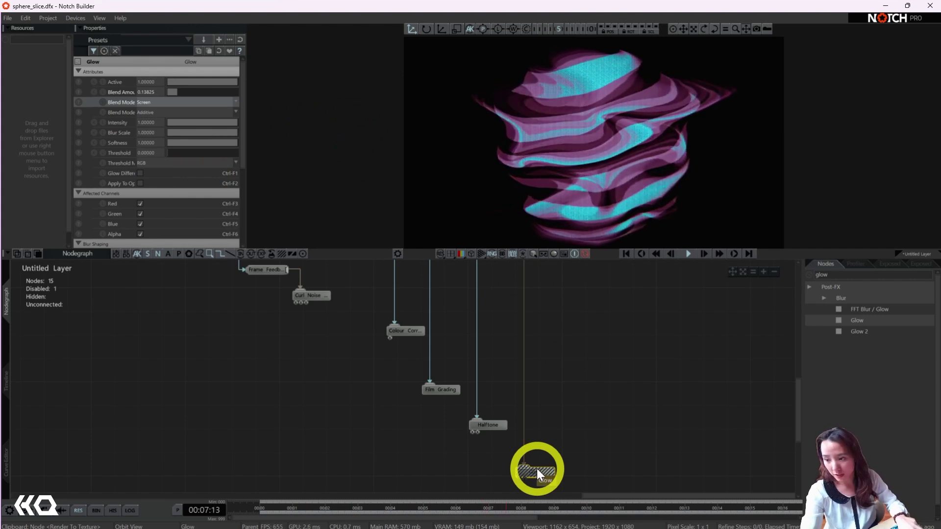
{"action": "key", "text": "d"}
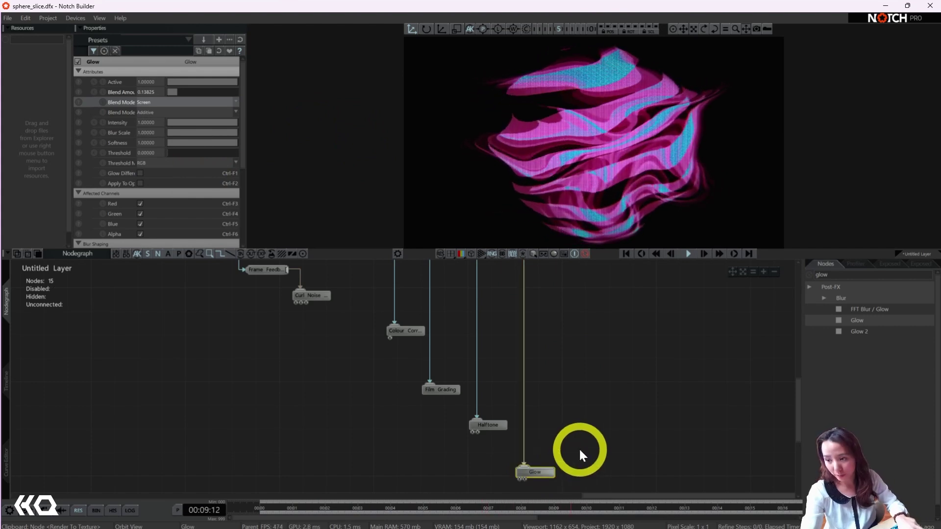
{"action": "left_click", "coordinate": [211, 102]}
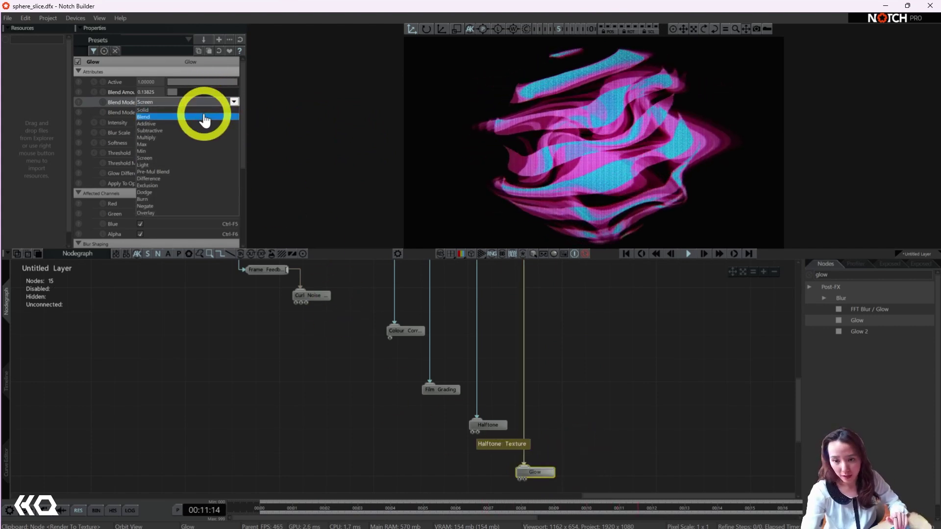
{"action": "left_click", "coordinate": [206, 124]}
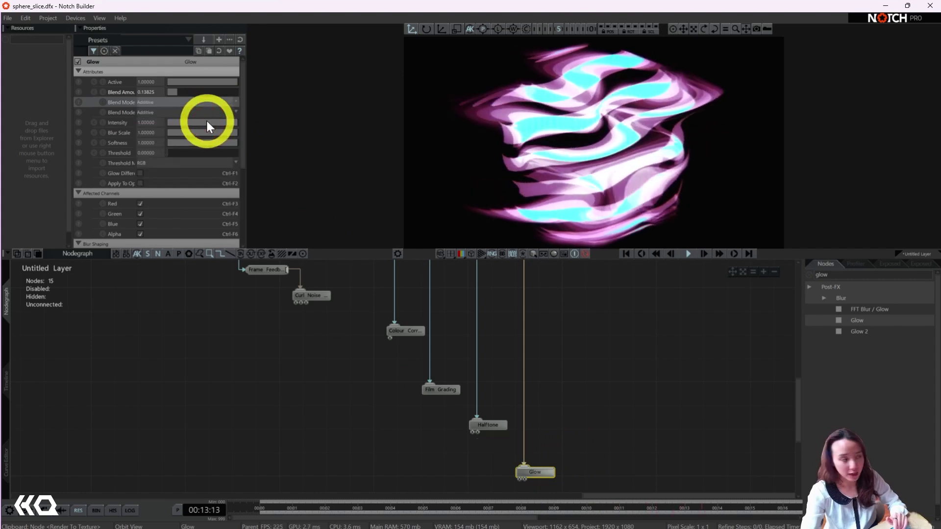
- Set the Glow's Blur Scale to 2 and Softness to about 0.69
{"action": "left_click", "coordinate": [146, 132]}
{"action": "type", "text": "2"}
{"action": "key", "text": "Return"}
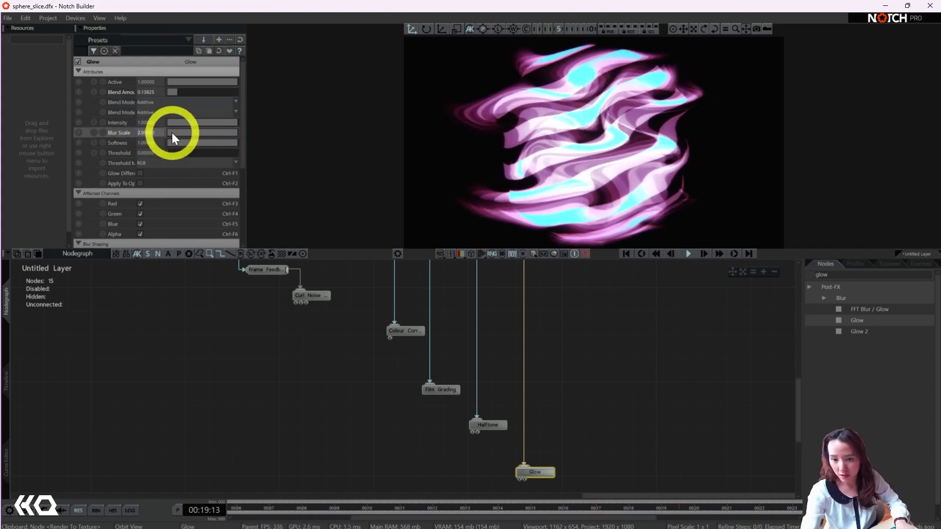
{"action": "mouse_move", "coordinate": [215, 142]}
{"action": "left_mouse_down"}
{"action": "mouse_move", "coordinate": [225, 141]}
{"action": "mouse_move", "coordinate": [217, 142]}
{"action": "left_mouse_up"}
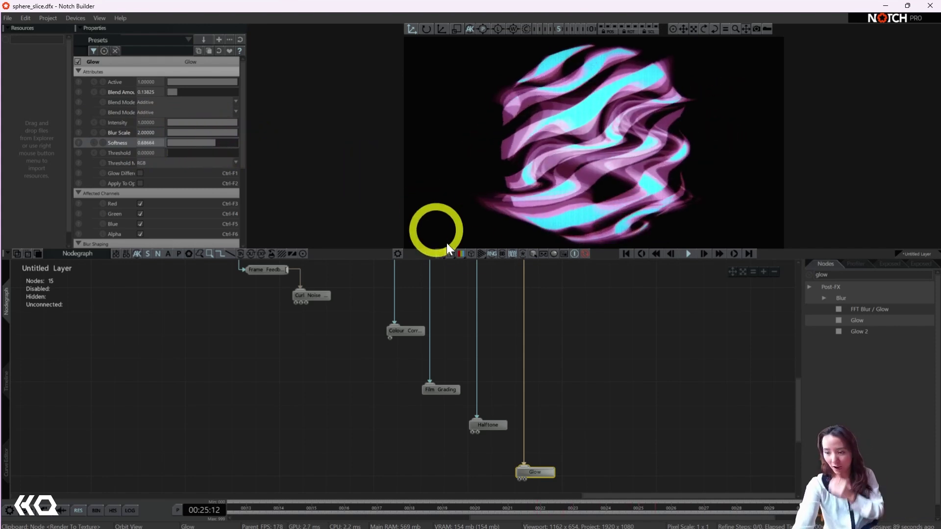
- Drive Shape 3D: Sphere's Rotation Pitch and Rotation Bank from the Continuous Modifier
{"action": "right_click_drag", "start_coordinate": [558, 354], "coordinate": [714, 422]}
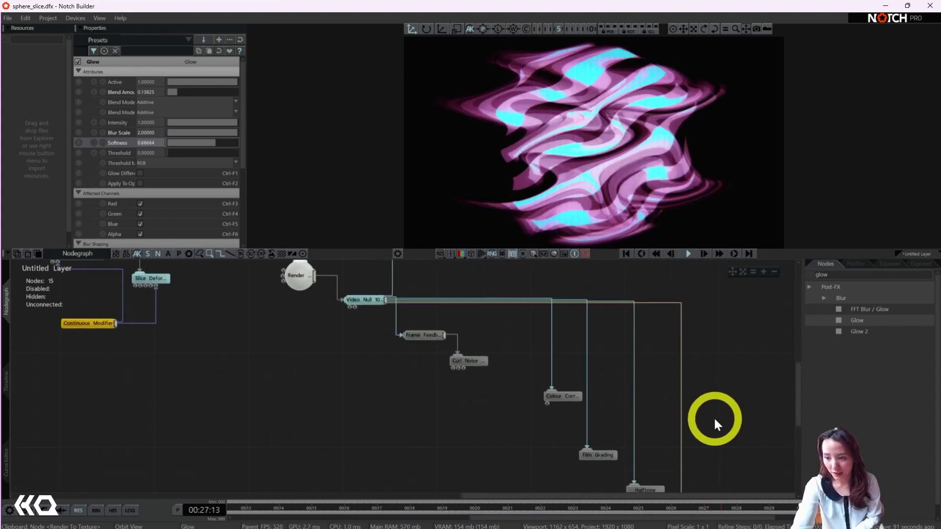
{"action": "right_click_drag", "start_coordinate": [381, 375], "coordinate": [410, 456]}
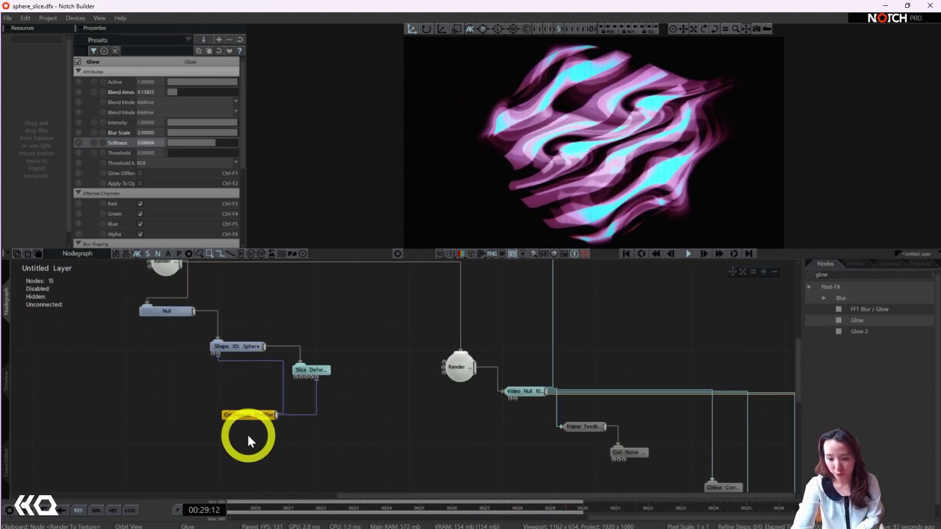
{"action": "left_click", "coordinate": [249, 347]}
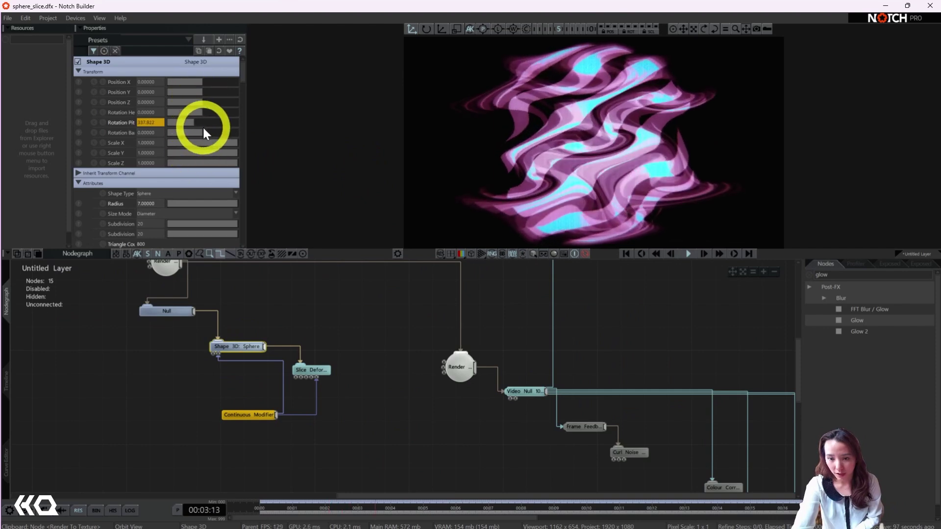
{"action": "mouse_move", "coordinate": [204, 132]}
{"action": "left_mouse_down"}
{"action": "mouse_move", "coordinate": [239, 130]}
{"action": "mouse_move", "coordinate": [205, 131]}
{"action": "left_mouse_up"}
{"action": "left_click_drag", "start_coordinate": [278, 416], "coordinate": [175, 166]}
{"action": "left_click", "coordinate": [240, 345]}
{"action": "left_click_drag", "start_coordinate": [153, 132], "coordinate": [154, 133]}
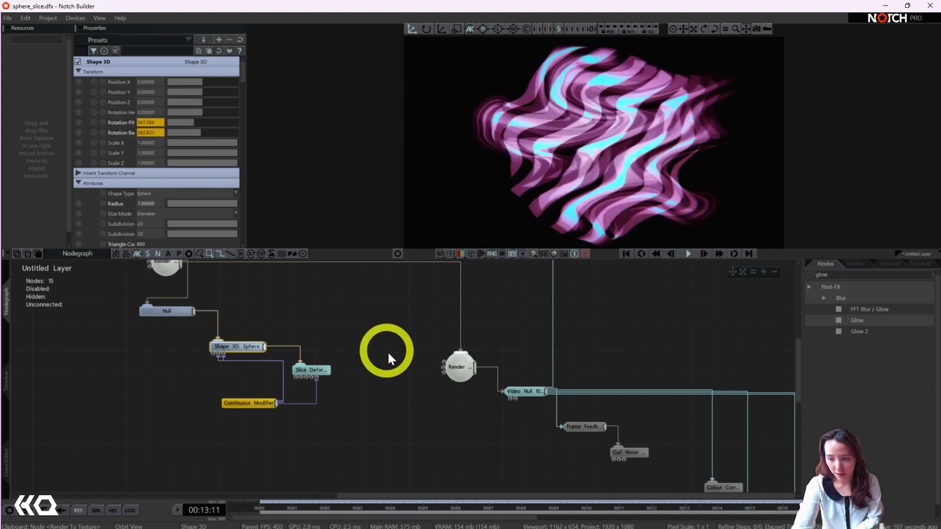
{"action": "scroll", "coordinate": [366, 409], "scroll_direction": "down", "scroll_amount": 1}
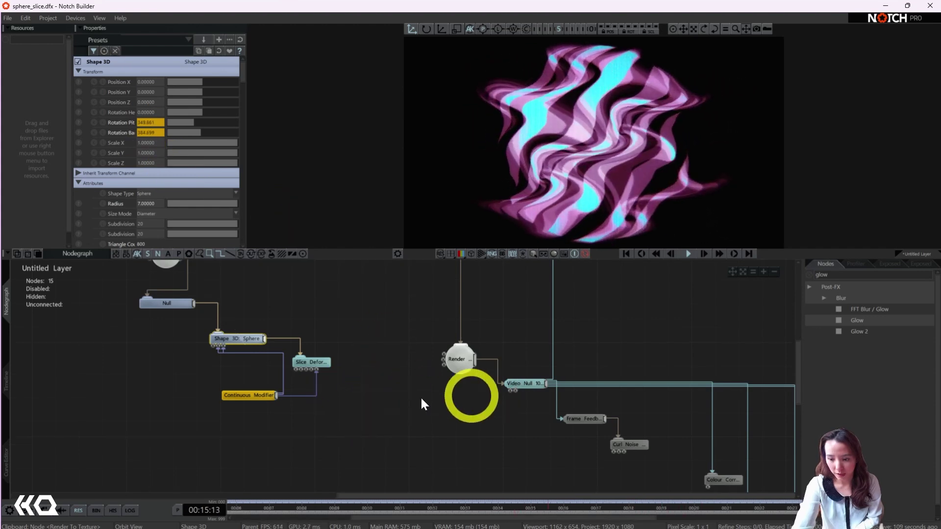
{"action": "left_click", "coordinate": [309, 360]}
- Rearrange the Halftone and Glow nodes and enlarge the Halftone's Max Point Size
{"action": "scroll", "coordinate": [355, 311], "scroll_direction": "down", "scroll_amount": 5}
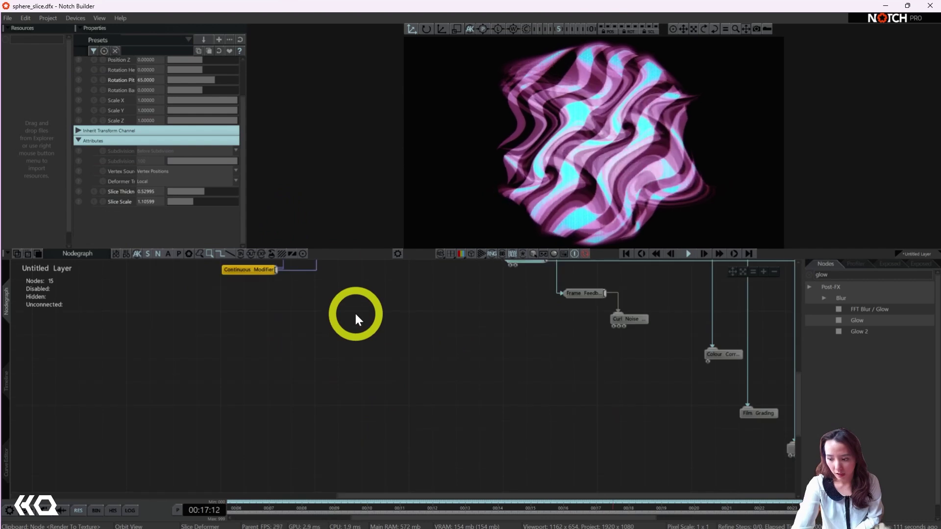
{"action": "middle_click_drag", "start_coordinate": [539, 434], "coordinate": [274, 373]}
{"action": "left_click_drag", "start_coordinate": [542, 386], "coordinate": [557, 461]}
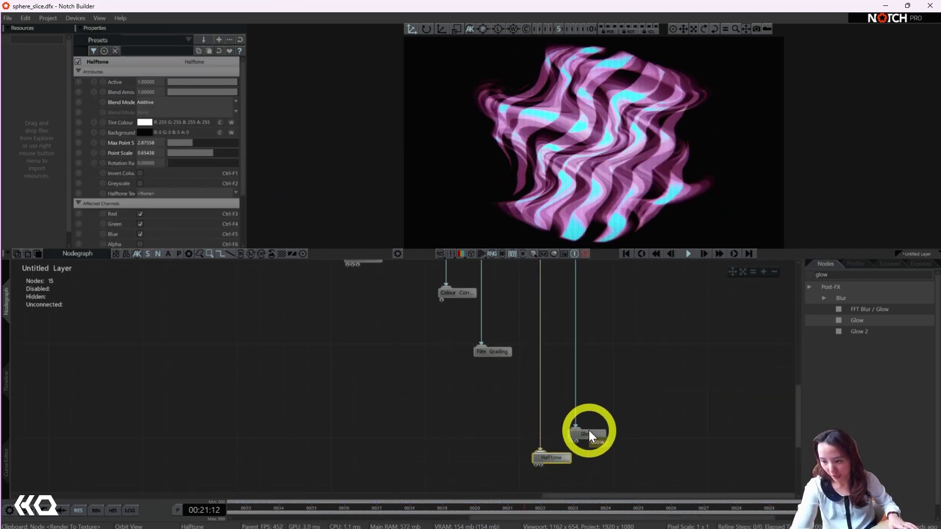
{"action": "left_click_drag", "start_coordinate": [538, 405], "coordinate": [586, 480]}
{"action": "left_click_drag", "start_coordinate": [542, 452], "coordinate": [548, 405]}
{"action": "left_click_drag", "start_coordinate": [551, 458], "coordinate": [546, 391]}
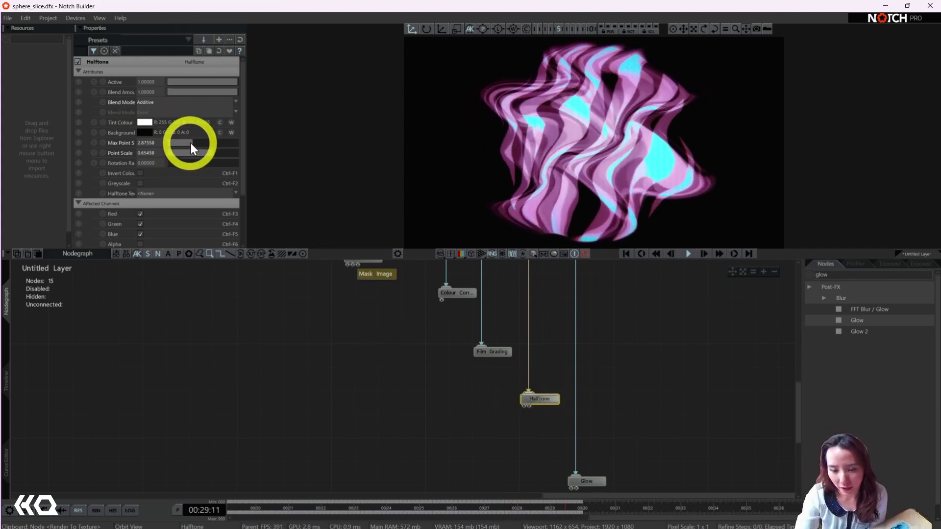
{"action": "left_click_drag", "start_coordinate": [189, 141], "coordinate": [200, 140]}
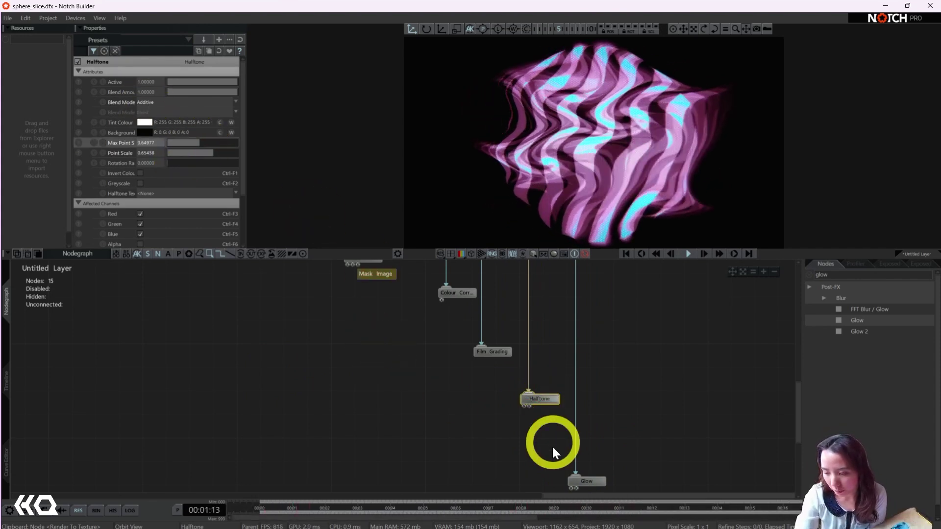
- Raise Frame Feedback's Previous Frame amount to 0.73272
{"action": "scroll", "coordinate": [436, 314], "scroll_direction": "up", "scroll_amount": 3}
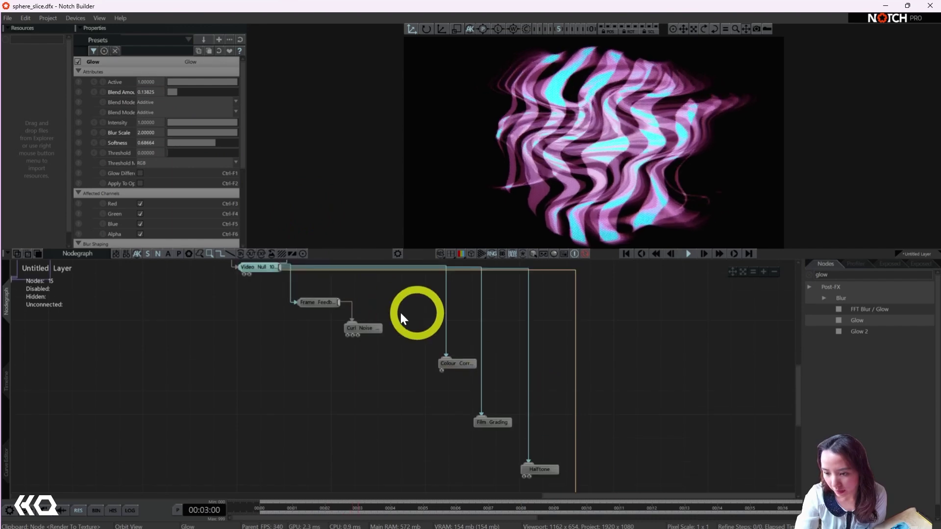
{"action": "left_click", "coordinate": [319, 304]}
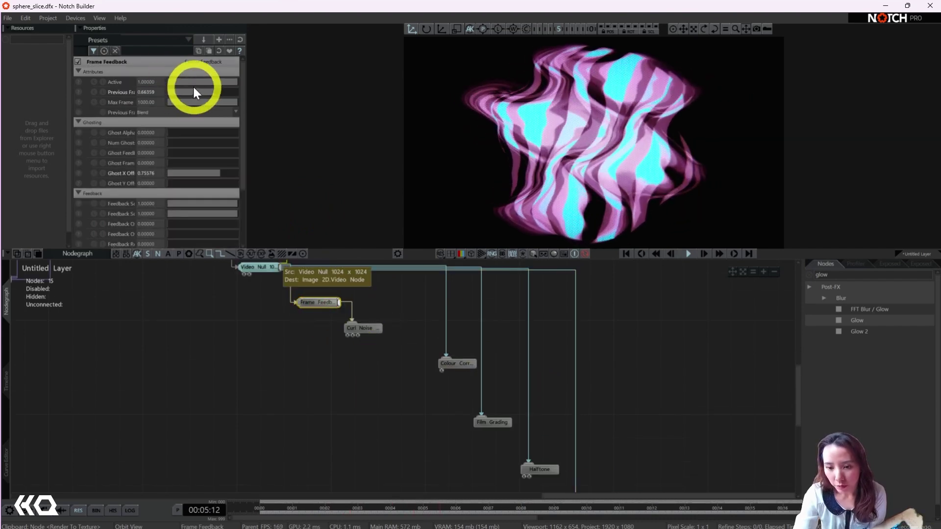
{"action": "mouse_move", "coordinate": [215, 89]}
{"action": "left_mouse_down"}
{"action": "mouse_move", "coordinate": [202, 89]}
{"action": "mouse_move", "coordinate": [218, 88]}
{"action": "left_mouse_up"}
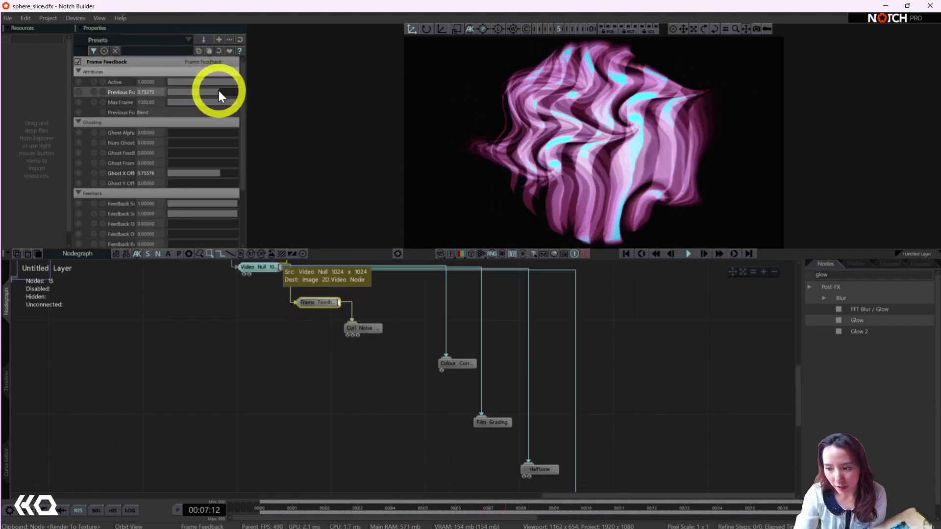
- Set Curl Noise Warp Displacement 0.71429, Noise Scale 0.41935 and Edge Fade about 0.04
{"action": "left_click", "coordinate": [328, 305]}
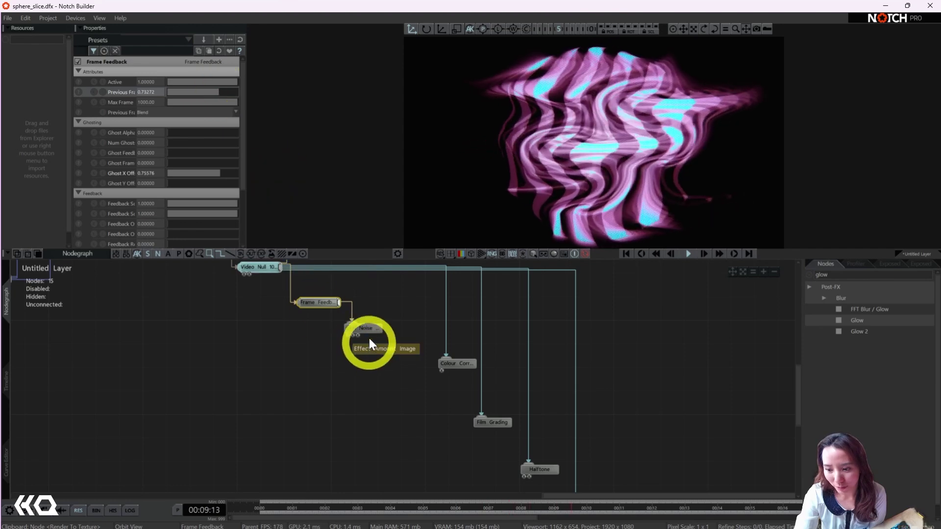
{"action": "left_click", "coordinate": [358, 326]}
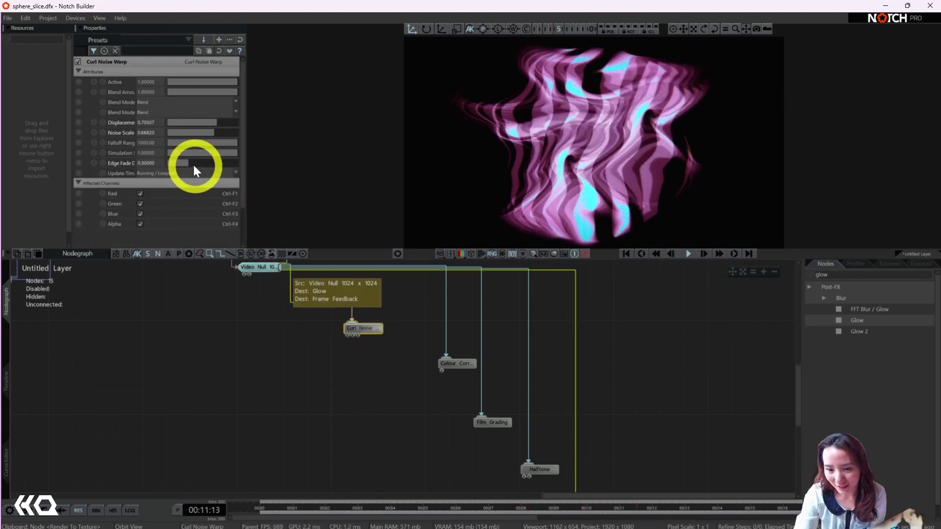
{"action": "left_click_drag", "start_coordinate": [195, 141], "coordinate": [169, 157]}
{"action": "left_click", "coordinate": [175, 162]}
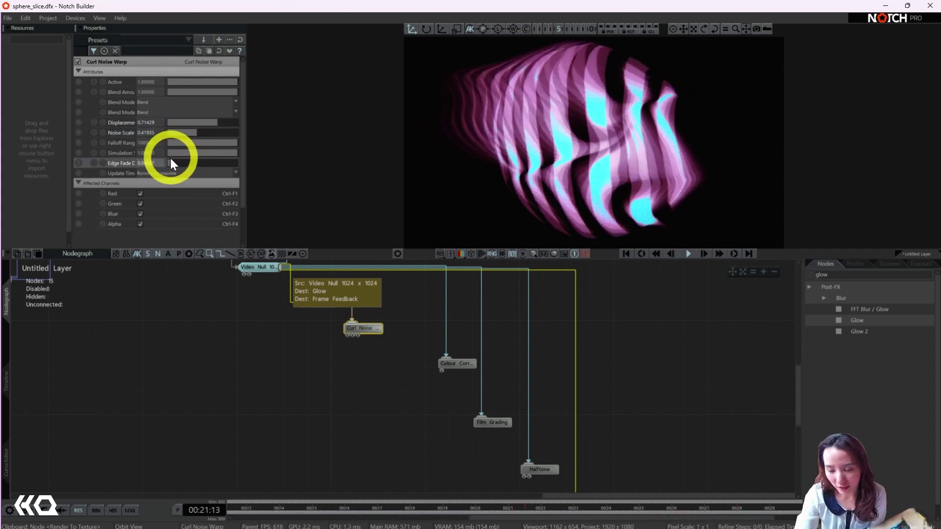
{"action": "scroll", "coordinate": [129, 354], "scroll_direction": "up", "scroll_amount": 2}
- Slow the Continuous Modifier Speed to about 0.78341 and thin Slice Thickness to 0.35484
{"action": "middle_click_drag", "start_coordinate": [133, 354], "coordinate": [290, 382]}
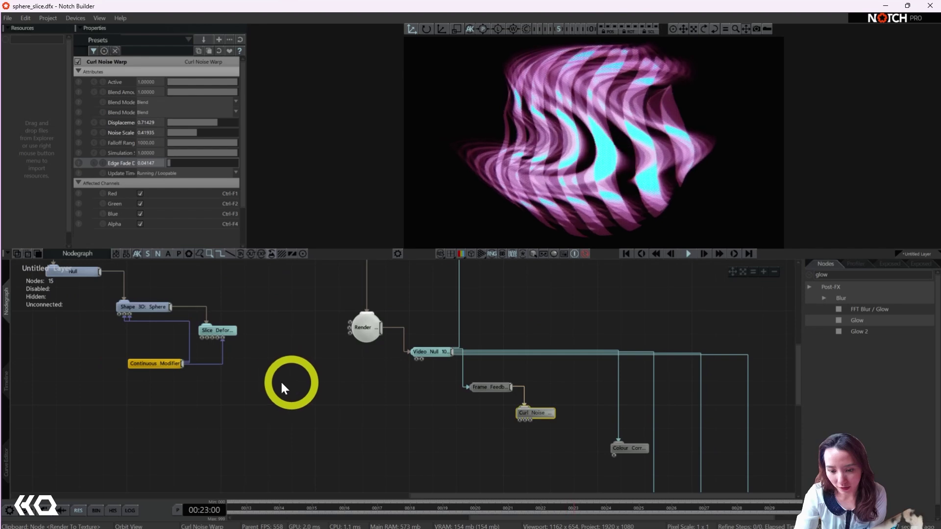
{"action": "left_click", "coordinate": [219, 330]}
{"action": "mouse_move", "coordinate": [202, 191]}
{"action": "left_mouse_down"}
{"action": "mouse_move", "coordinate": [216, 191]}
{"action": "mouse_move", "coordinate": [202, 190]}
{"action": "left_mouse_up"}
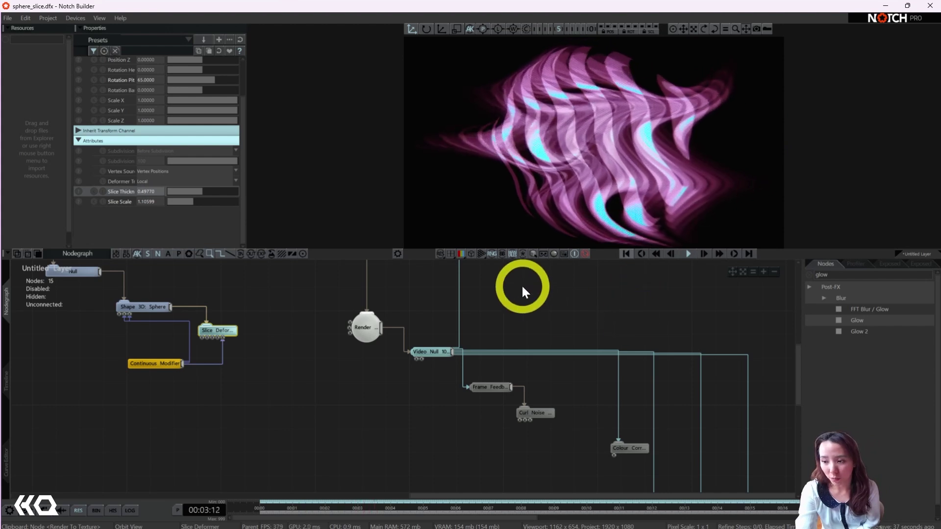
{"action": "left_click", "coordinate": [158, 364]}
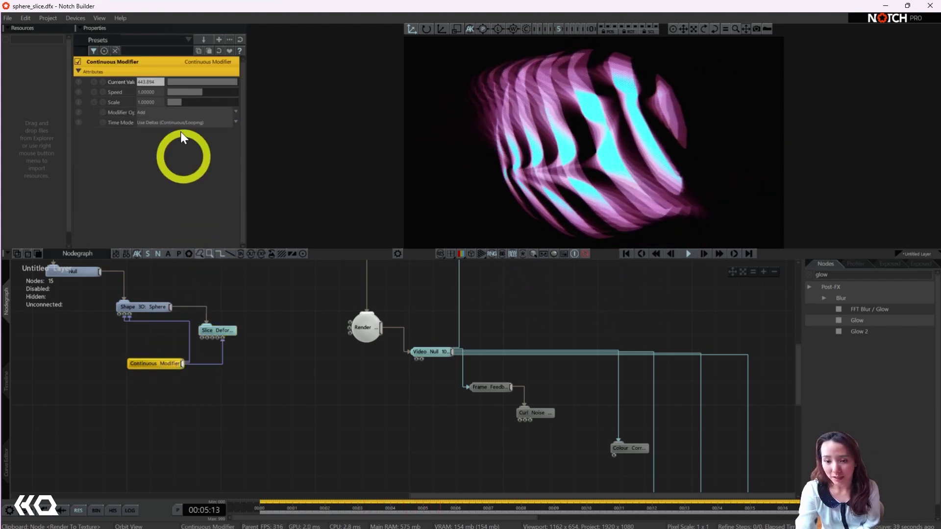
{"action": "mouse_move", "coordinate": [208, 93]}
{"action": "left_mouse_down"}
{"action": "mouse_move", "coordinate": [183, 93]}
{"action": "mouse_move", "coordinate": [242, 94]}
{"action": "mouse_move", "coordinate": [203, 98]}
{"action": "left_mouse_up"}
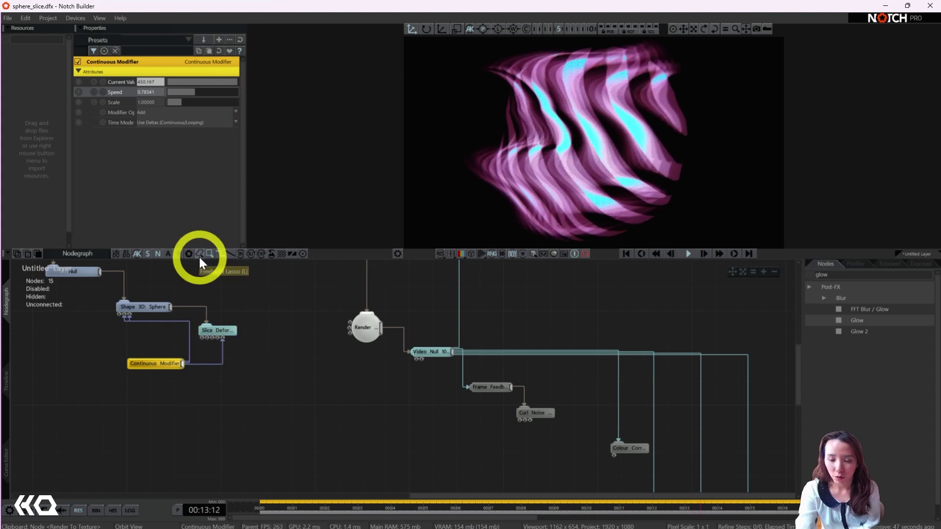
{"action": "left_click", "coordinate": [211, 328]}
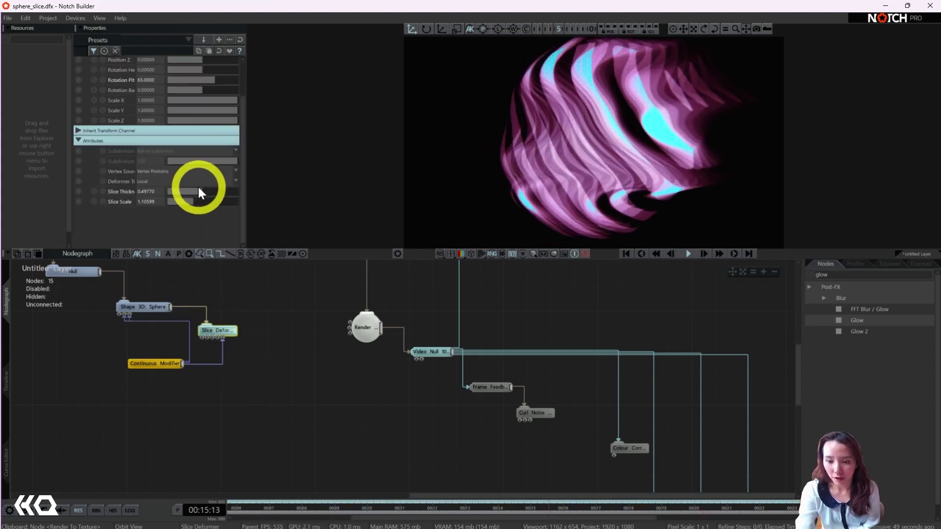
{"action": "left_click_drag", "start_coordinate": [192, 189], "coordinate": [192, 188]}
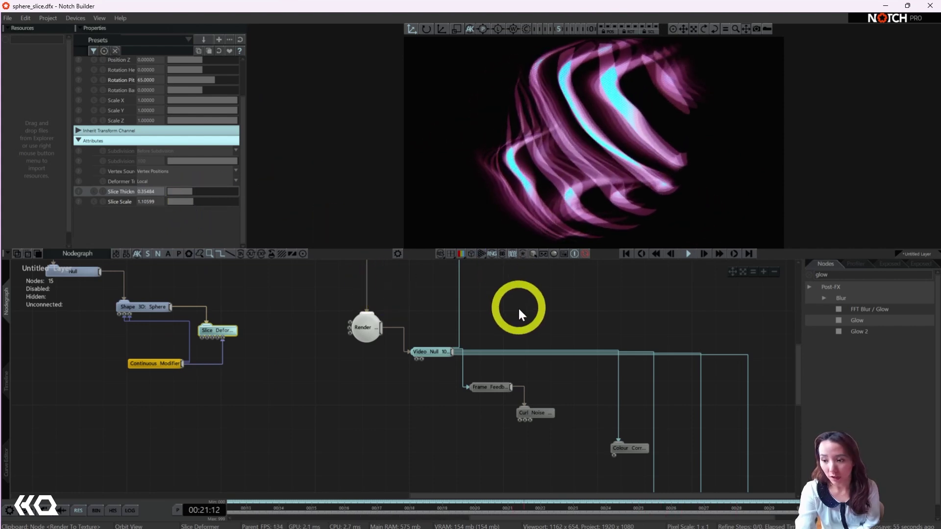
{"action": "middle_click_drag", "start_coordinate": [519, 307], "coordinate": [346, 211]}
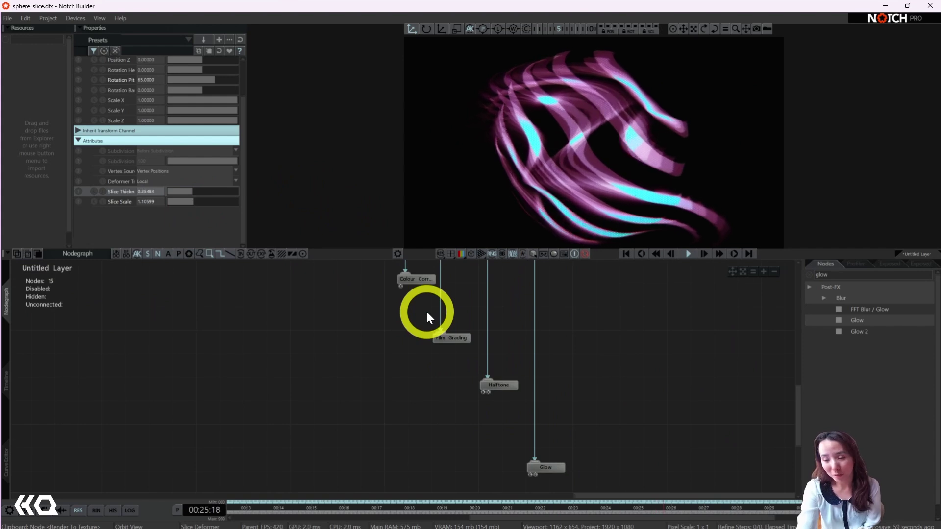